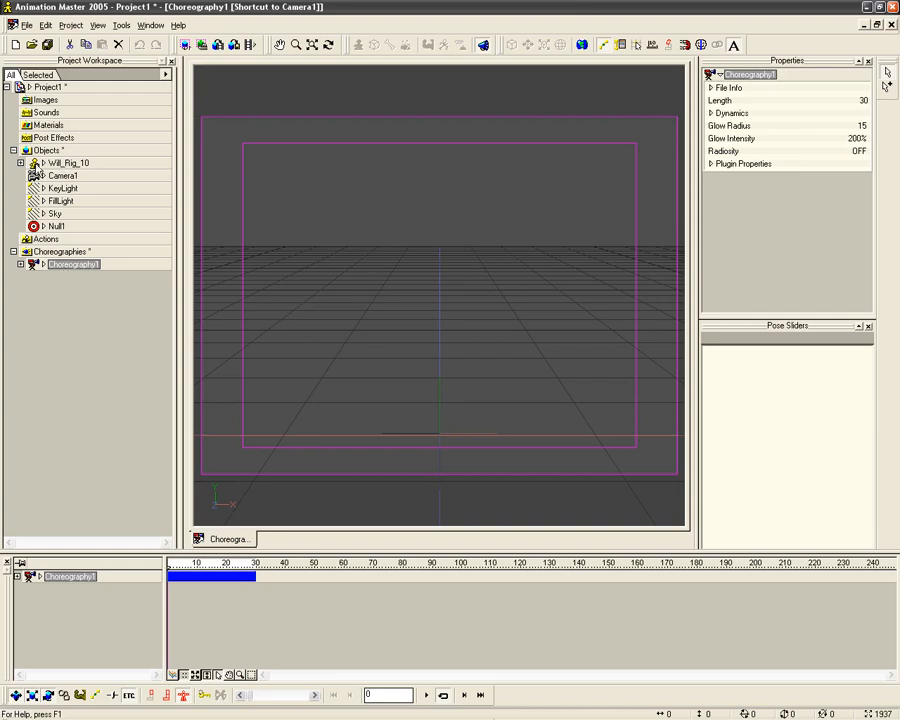
Add the Will_Rig_10 model to Choreography1 and frame it closely in the left side view.
drag(35, 165, 60, 268)
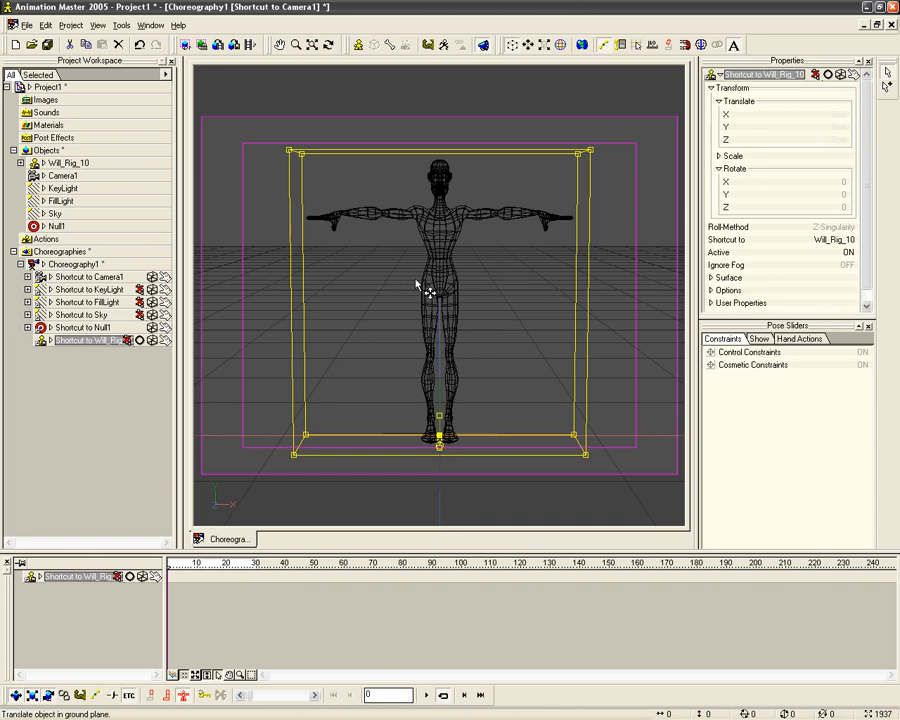
key(4)
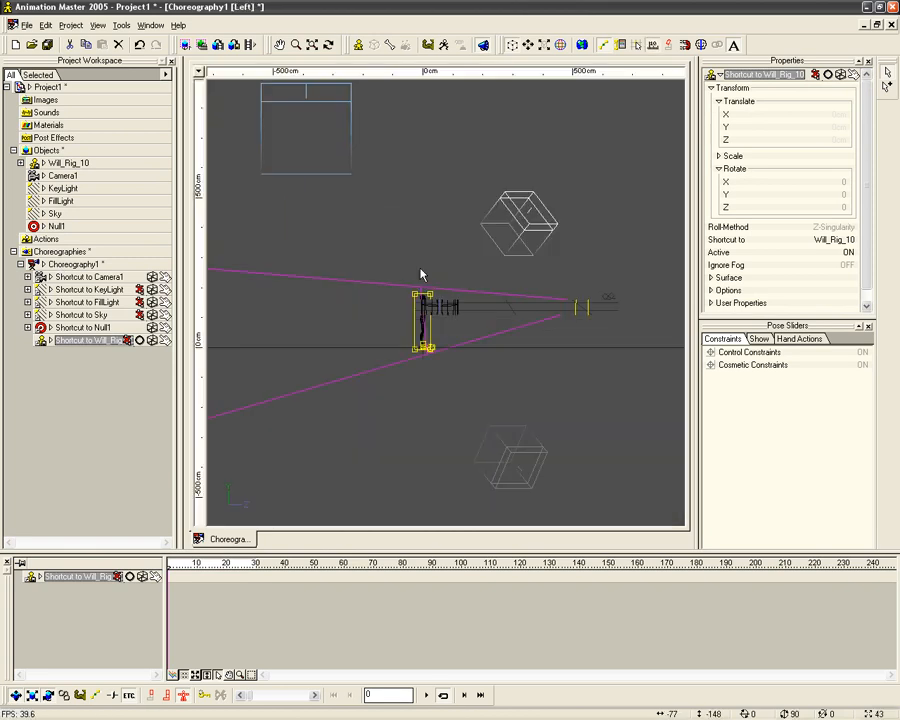
click(430, 416)
scroll(430, 416, up, 10)
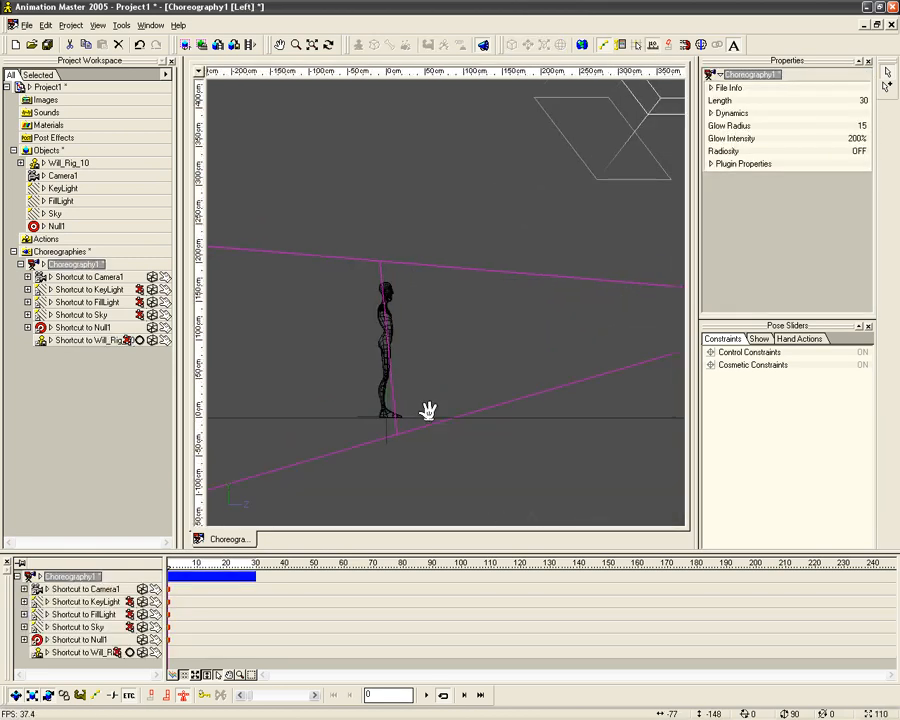
drag(448, 385, 481, 385)
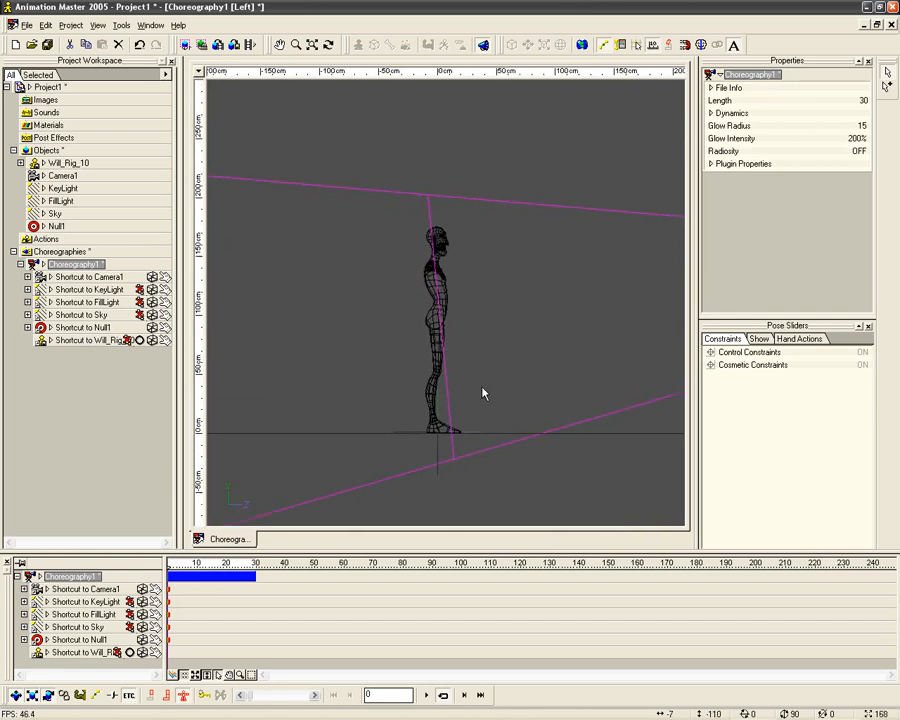
Hide the shortcuts to Camera1, KeyLight, FillLight, Sky and Null1 in the choreography so only the character is displayed.
click(152, 278)
click(152, 279)
click(152, 291)
click(152, 290)
click(152, 302)
click(152, 303)
click(152, 315)
click(152, 316)
click(152, 328)
click(152, 329)
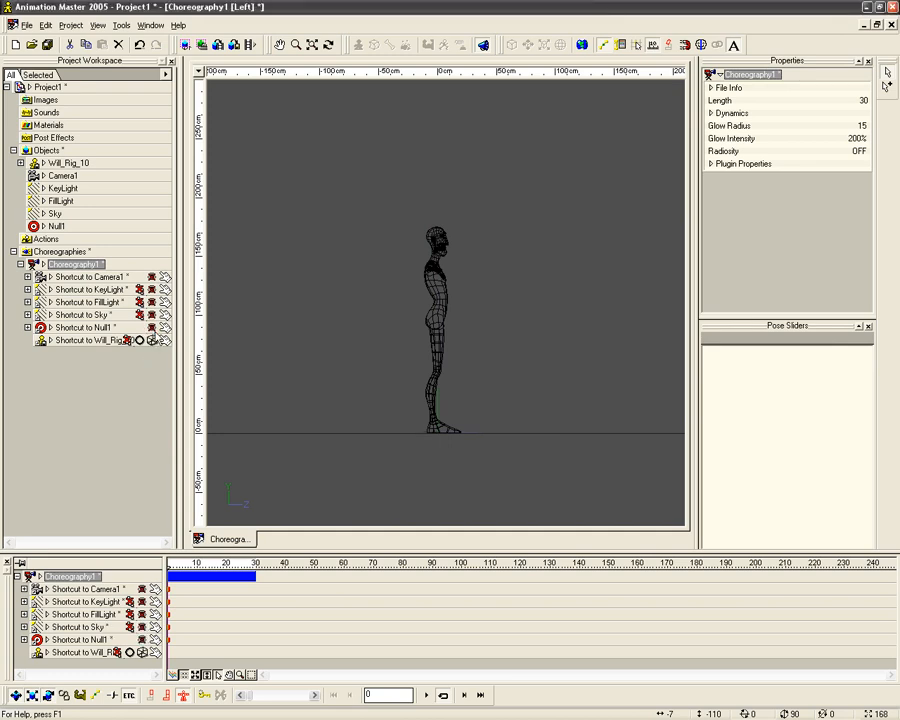
click(152, 289)
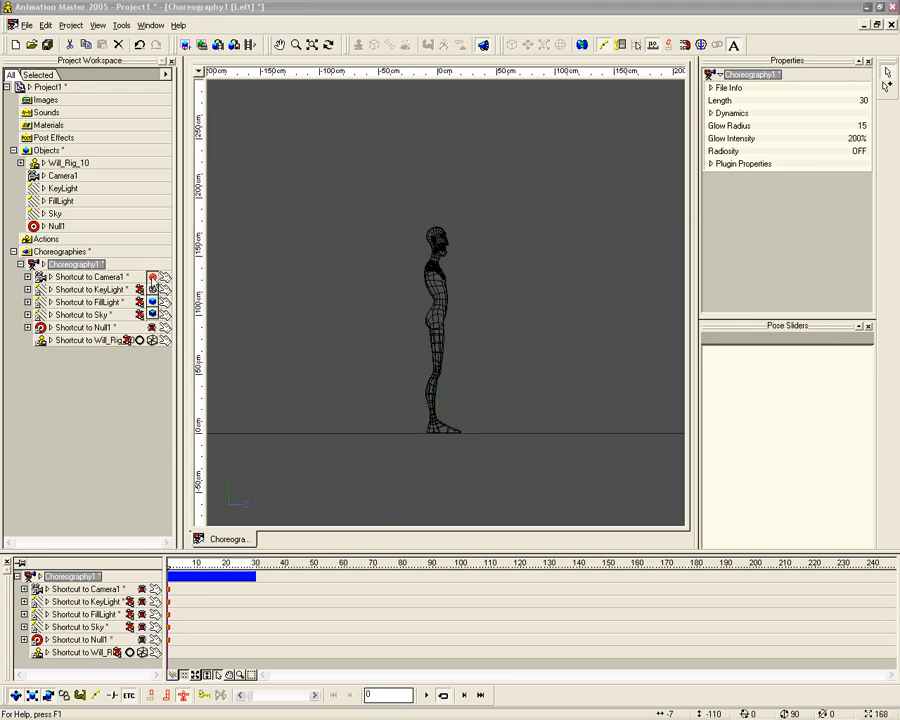
click(153, 290)
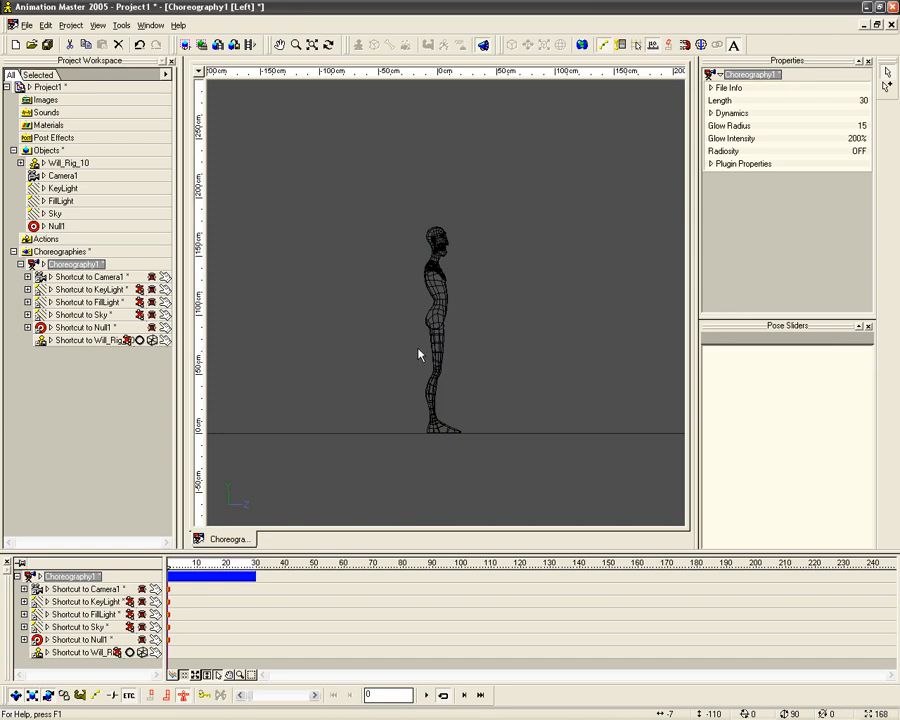
Display the character in shaded wireframe mode and enlarge it in the side view.
key(0)
scroll(437, 367, up, 4)
mouse_move(437, 366)
middle_down()
mouse_move(437, 358)
mouse_move(438, 366)
middle_up()
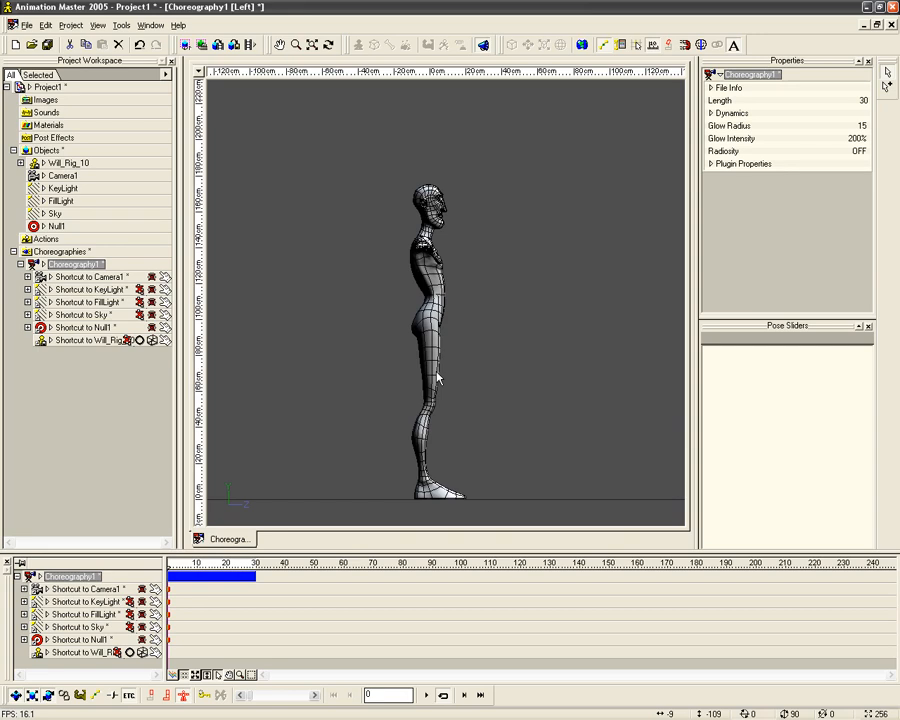
Enlarge the timeline so that the choreography's frames 0 to 30 fill its width with individual frame numbers.
click(218, 567)
scroll(218, 567, up, 4)
scroll(218, 567, down, 6)
click(217, 590)
scroll(221, 597, up, 5)
click(200, 566)
mouse_move(197, 565)
mouse_down()
mouse_move(429, 567)
mouse_move(234, 568)
mouse_move(298, 579)
mouse_move(168, 579)
mouse_up()
scroll(285, 598, up, 2)
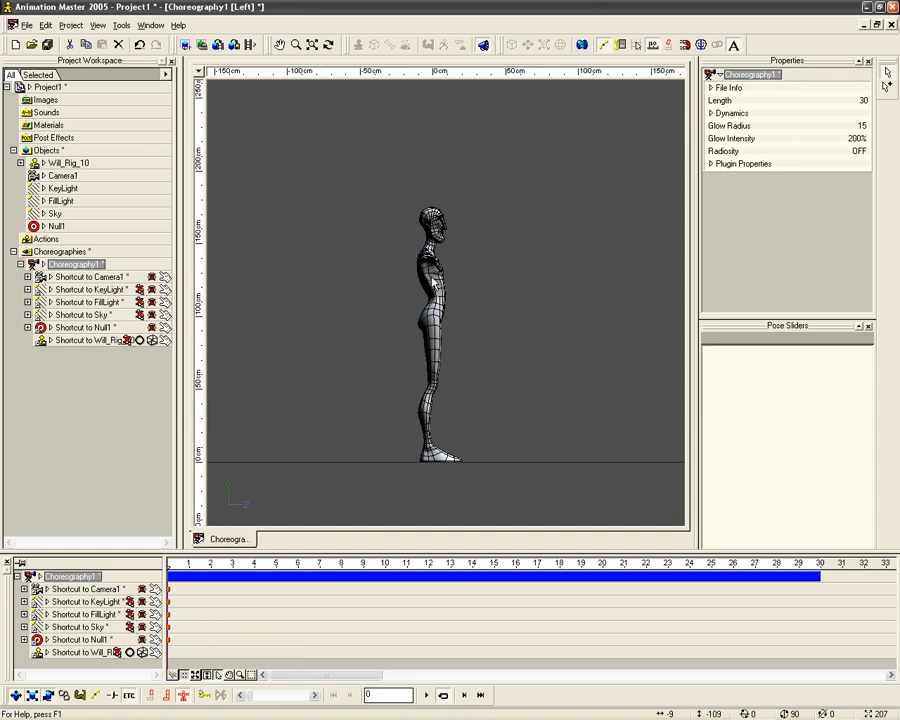
Enter Skeletal mode on the character and raise its right foot control behind the body to Y 90.33 cm, Z -60.85 cm, rotated about 111.7° in X.
click(436, 284)
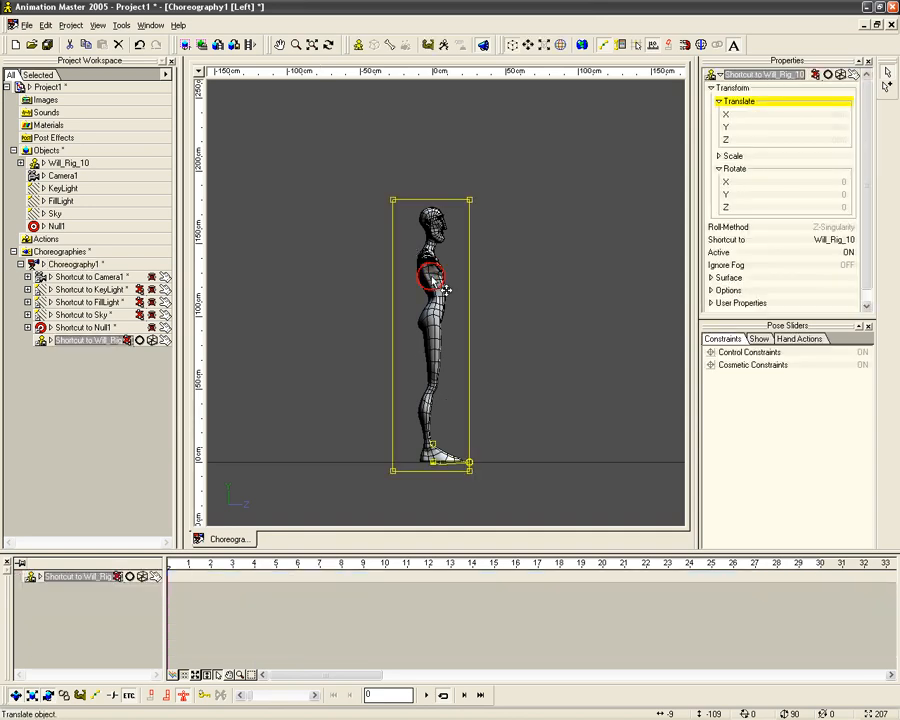
click(444, 45)
scroll(434, 304, up, 6)
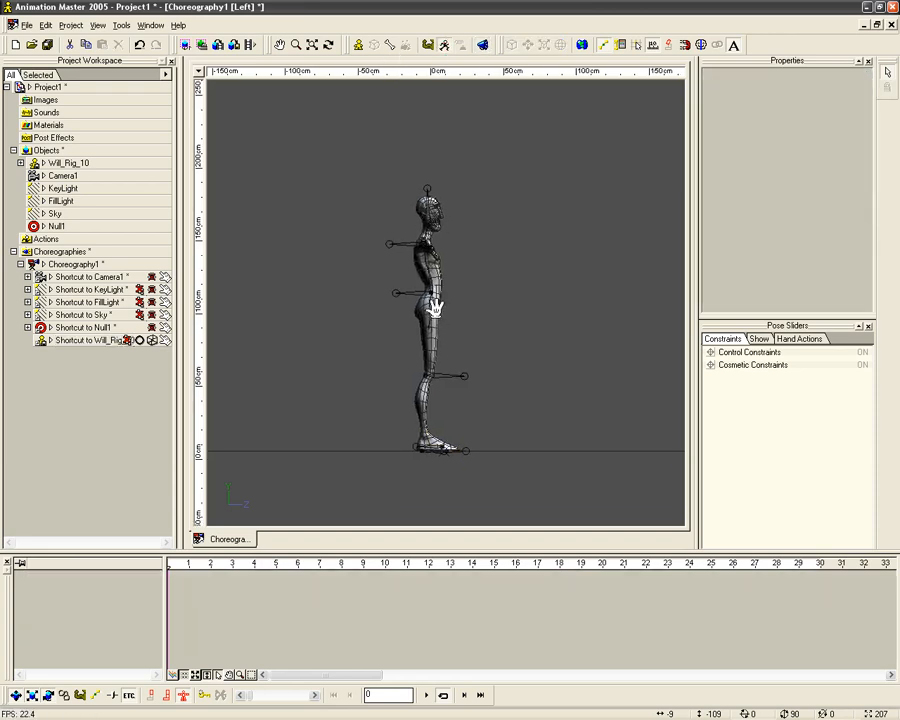
scroll(462, 327, up, 2)
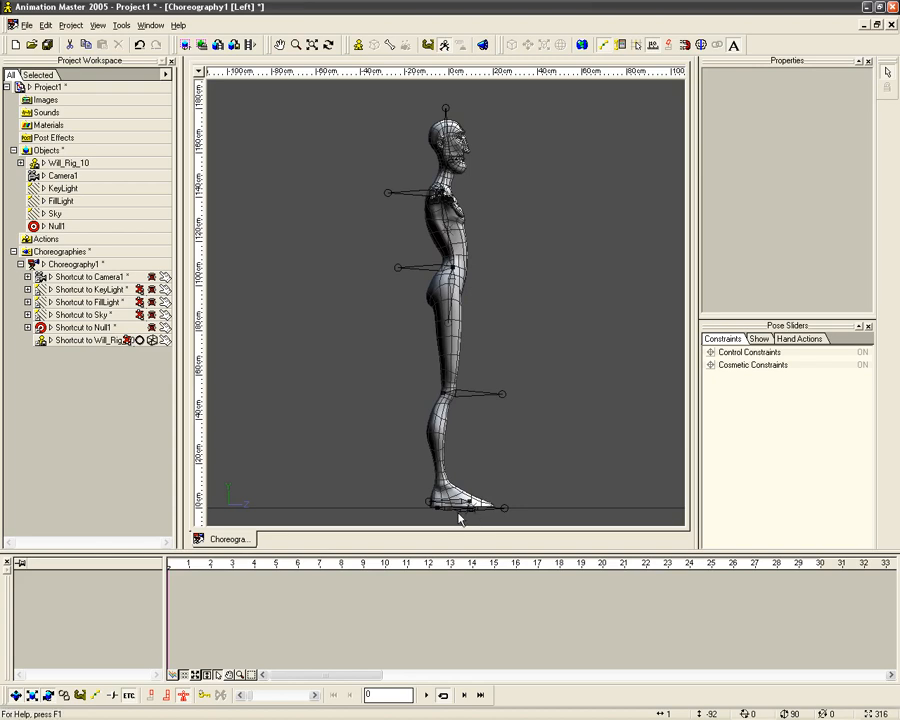
drag(445, 514, 305, 320)
key(r)
key(n)
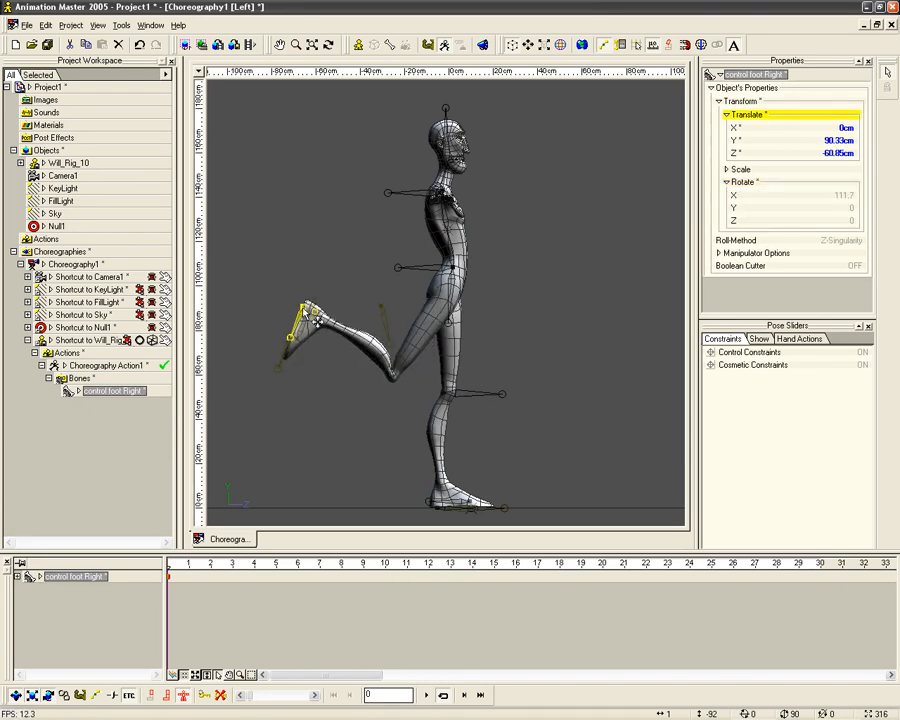
Move the left foot control forward to Z 30.43 cm and rotate it to about -50.2° in X so the heel strikes.
click(441, 513)
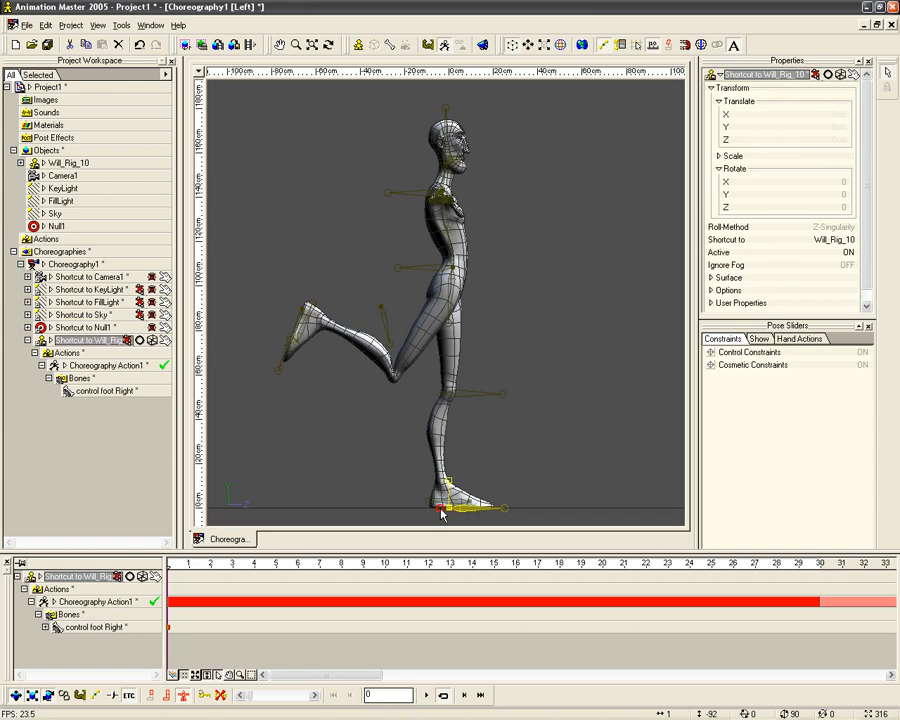
click(441, 513)
drag(446, 508, 512, 506)
key(r)
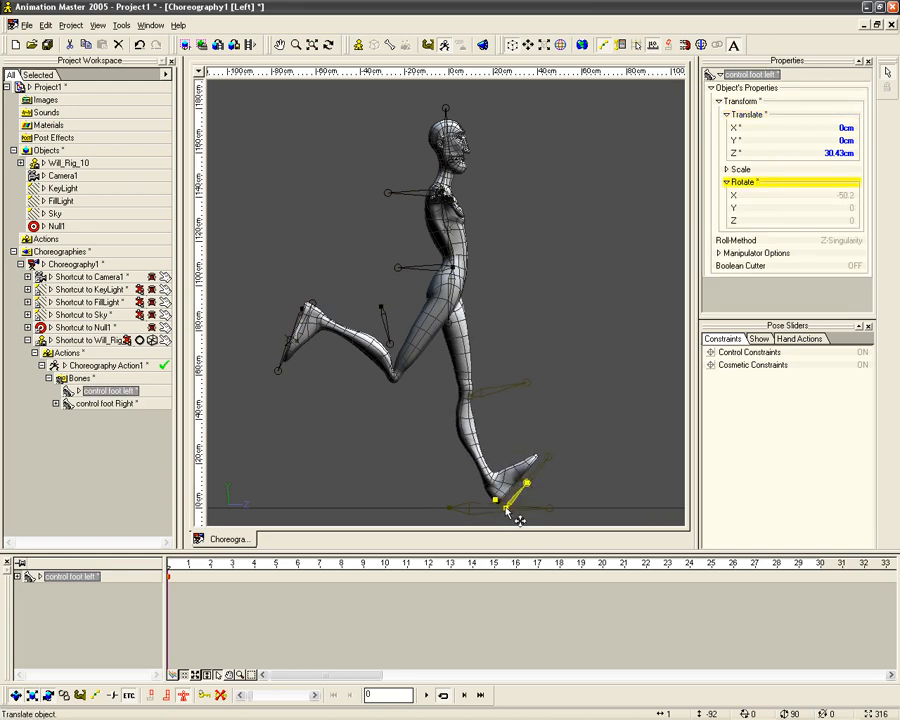
Lower the body control slightly to bend the legs, and rotate the left toes control to about -25.54° in X.
click(439, 280)
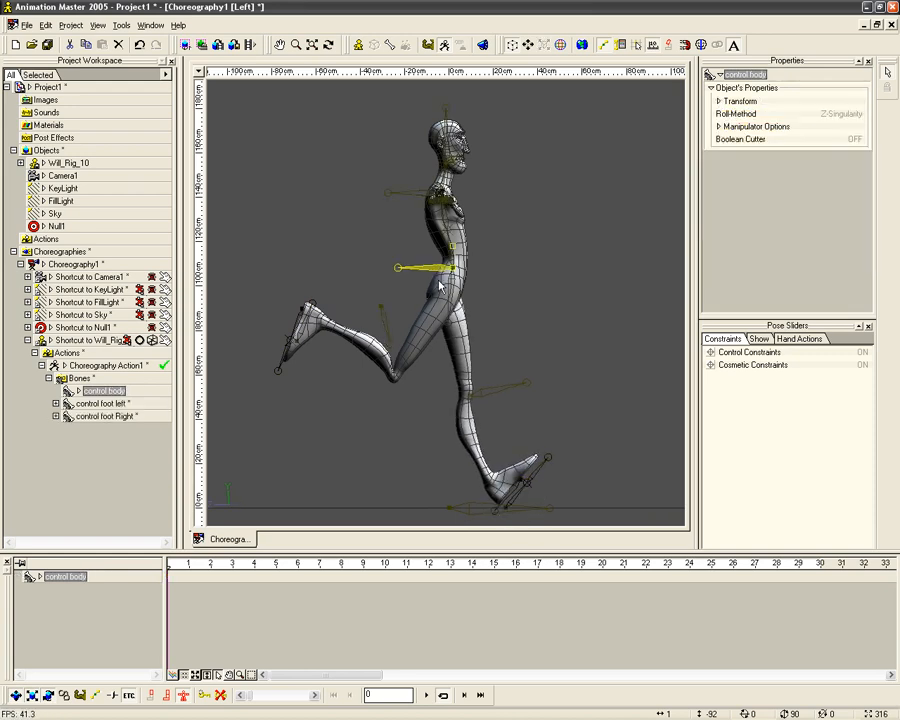
key(Down)
key(Down)
key(Down)
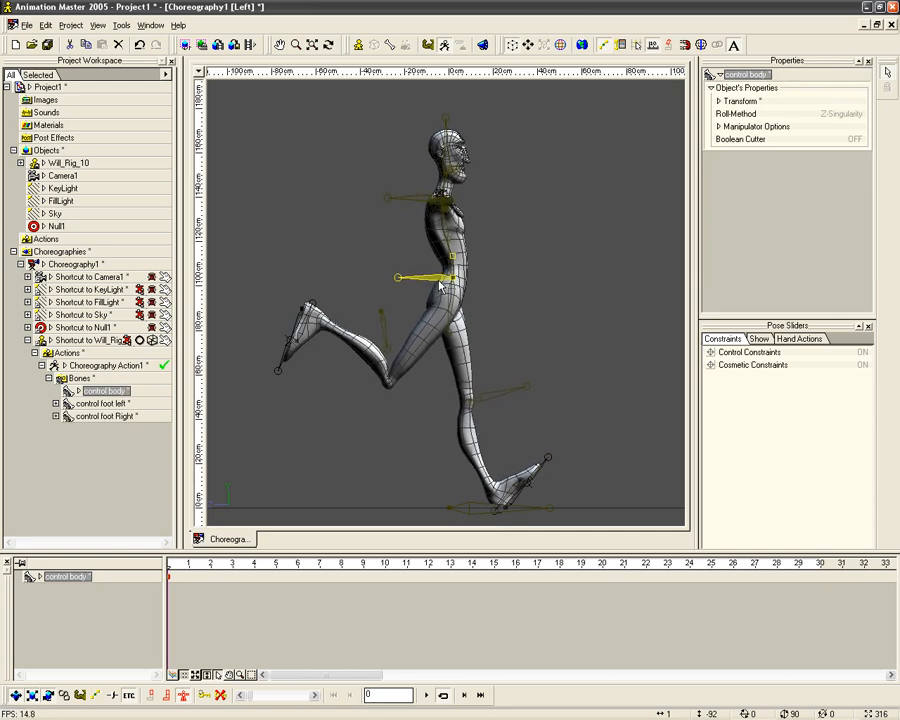
key(Down)
key(Down)
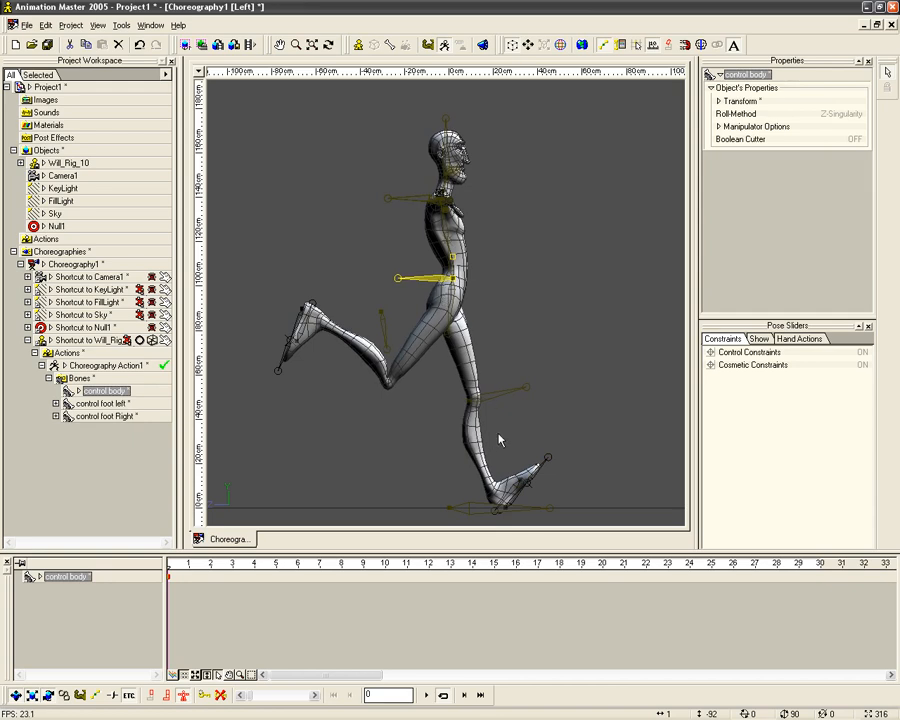
click(540, 457)
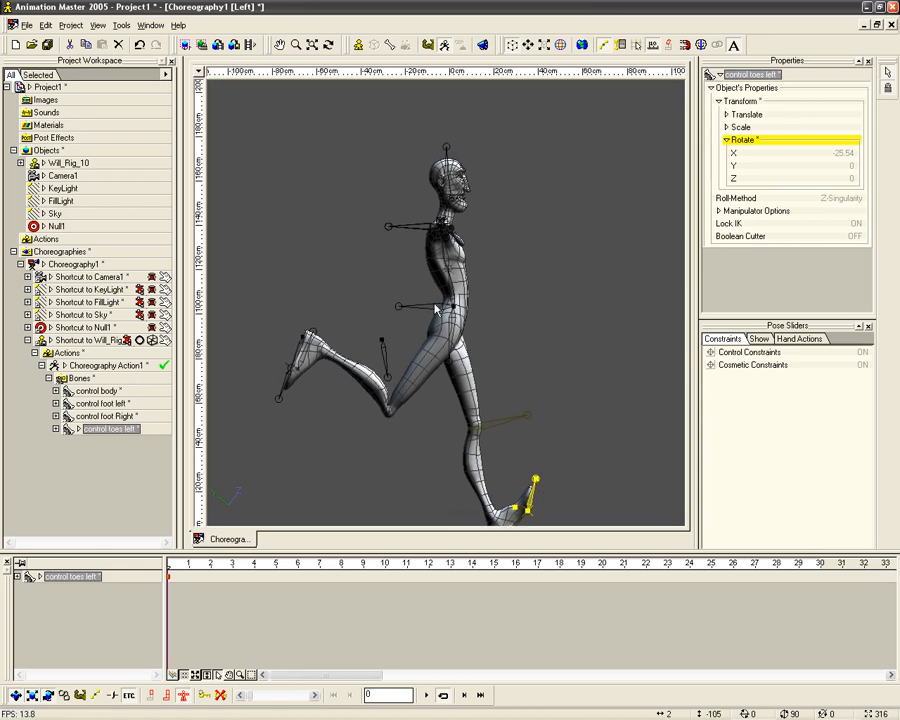
Lean the body control forward to about -24.66° in X and rotate the right toes control to about 20.19° in X.
click(466, 298)
mouse_move(401, 306)
mouse_down()
mouse_move(408, 310)
mouse_move(418, 291)
mouse_move(415, 298)
mouse_up()
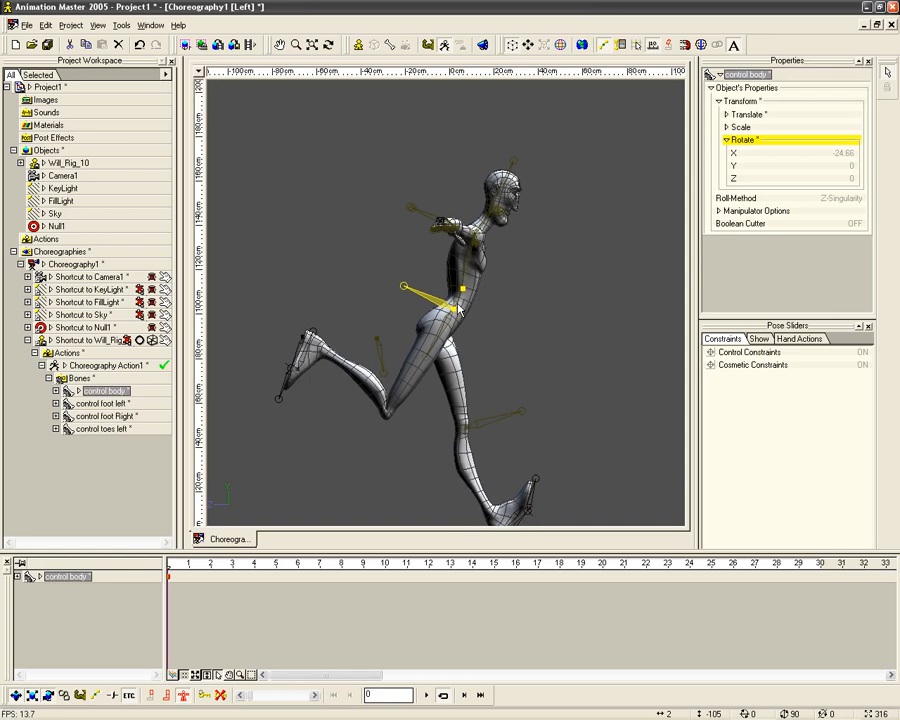
scroll(492, 366, down, 1)
middle_drag(492, 367, 491, 316)
scroll(491, 315, up, 2)
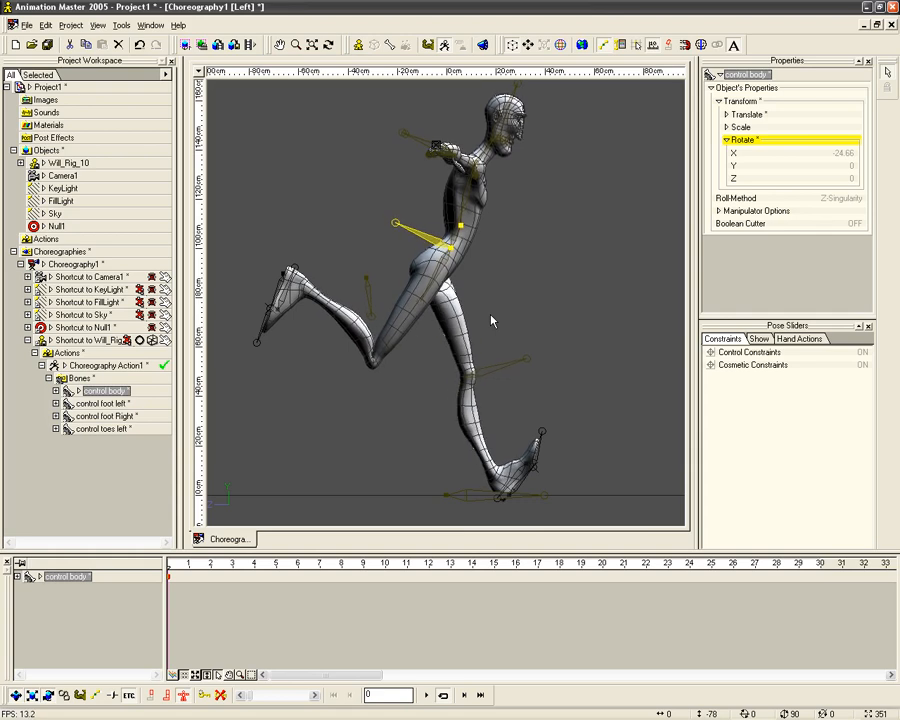
click(256, 345)
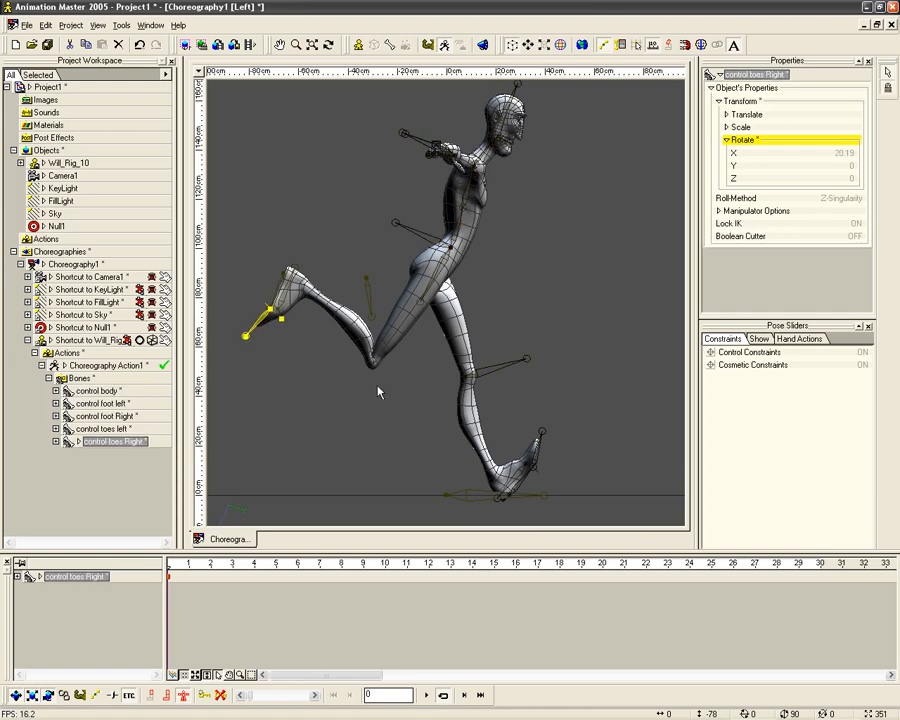
Rotate the pelvis control to about 25.64° in Z, checking the twist from the front and the side.
click(447, 262)
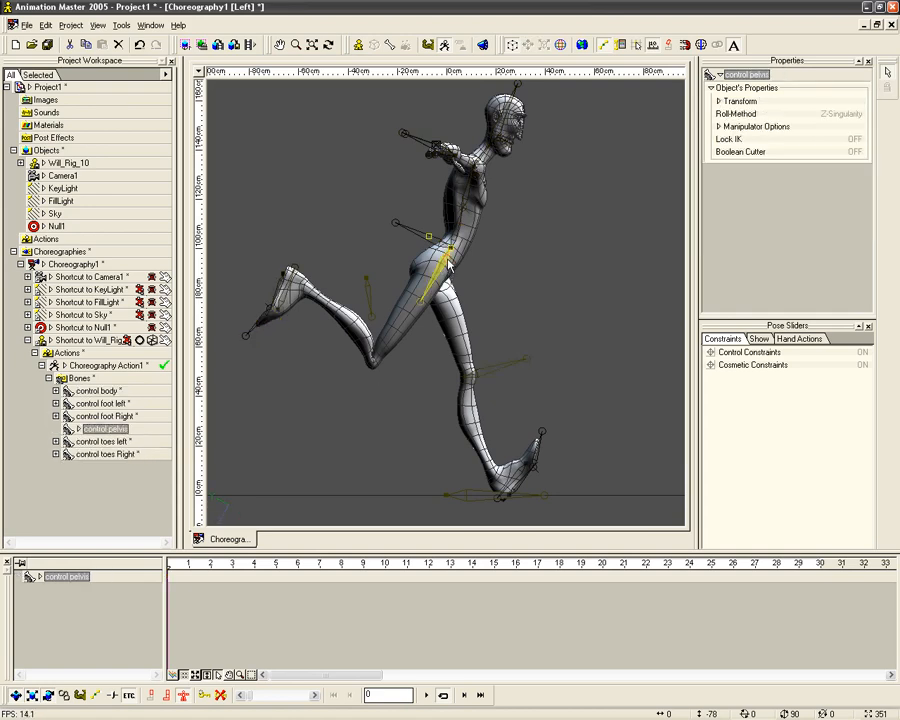
key(t)
drag(432, 294, 376, 304)
key(Escape)
drag(453, 233, 461, 235)
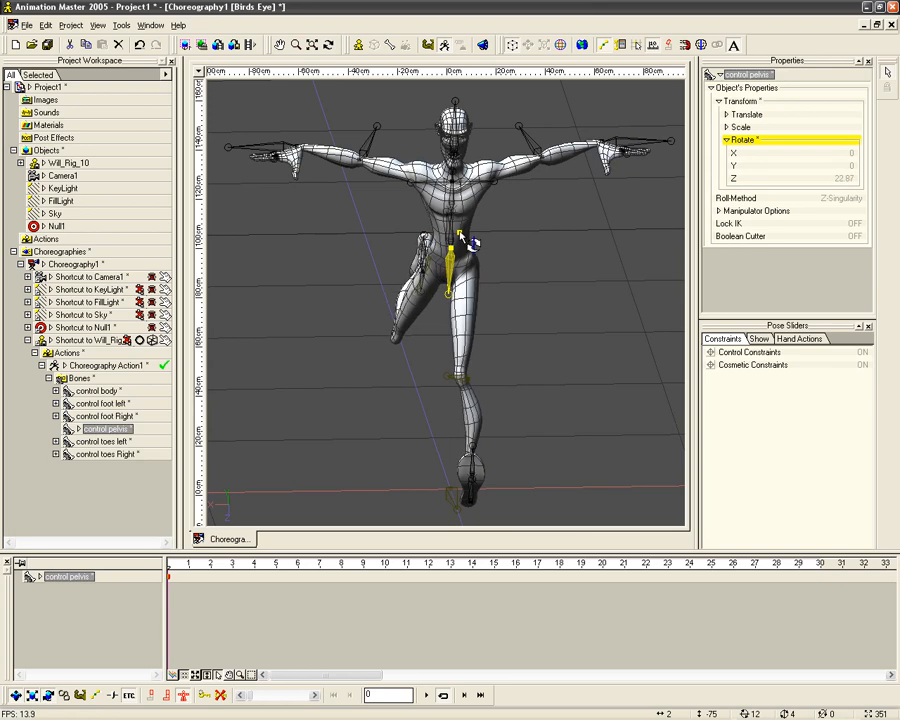
scroll(461, 235, up, 5)
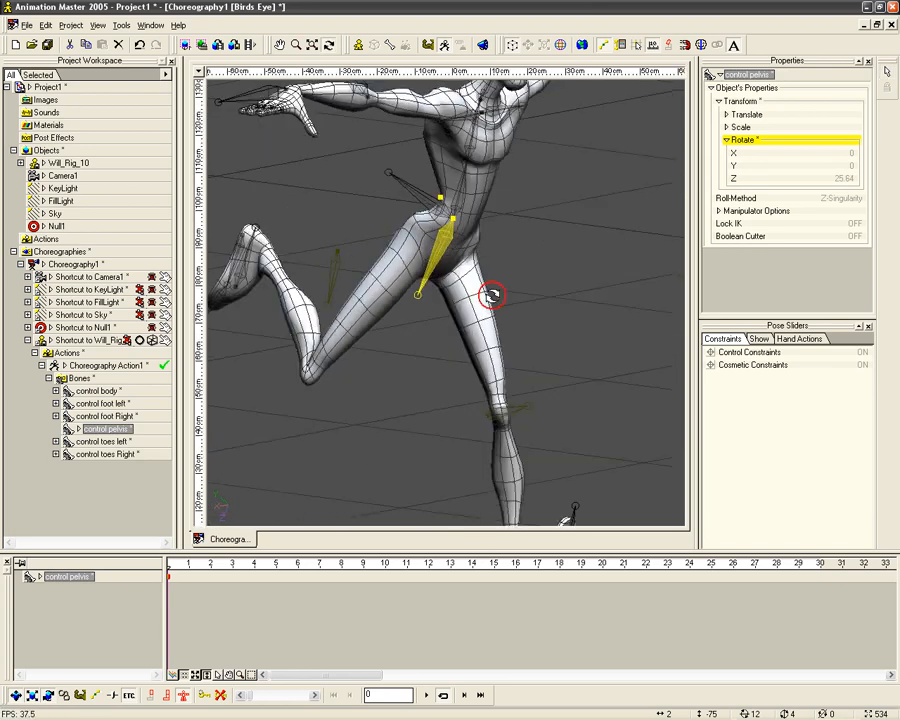
key(3)
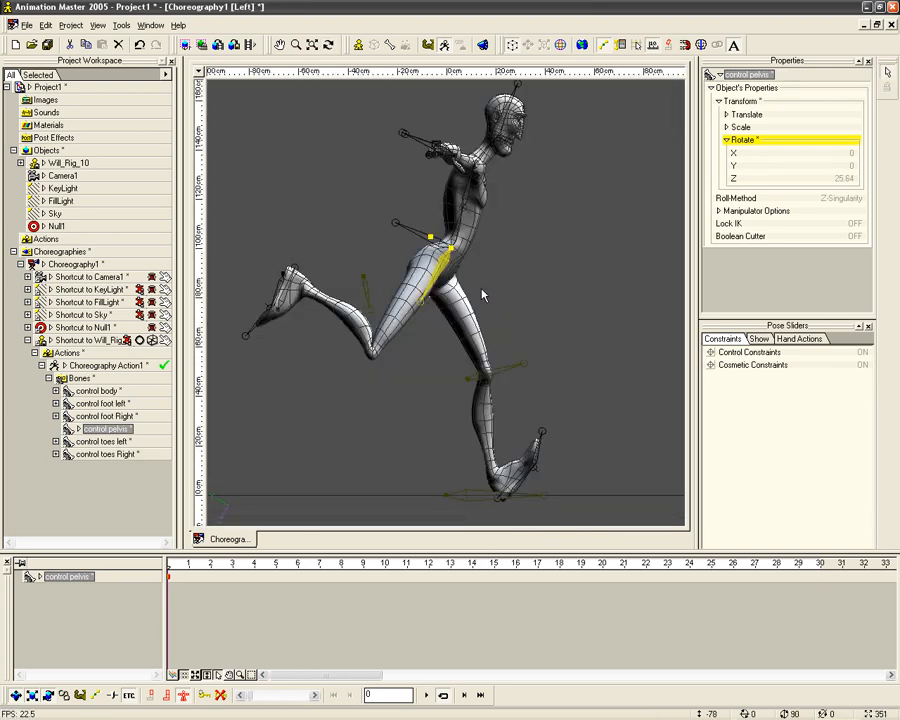
Rotate the right knee control and turn the left knee control to 25° in Y.
click(370, 310)
key(7)
middle_drag(370, 310, 408, 275)
drag(416, 281, 488, 390)
click(449, 411)
key(t)
key(1)
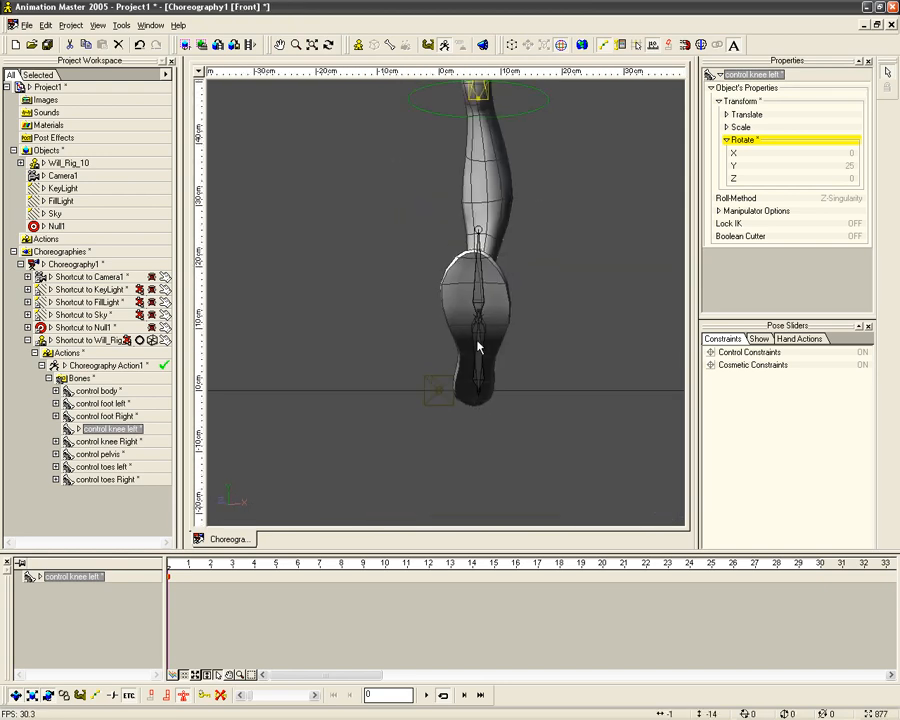
Adjust the left foot control from the front and rotate the right foot control to 10° in Y.
click(482, 340)
drag(483, 368, 492, 327)
key(t)
click(510, 323)
key(r)
key(t)
key(t)
key(3)
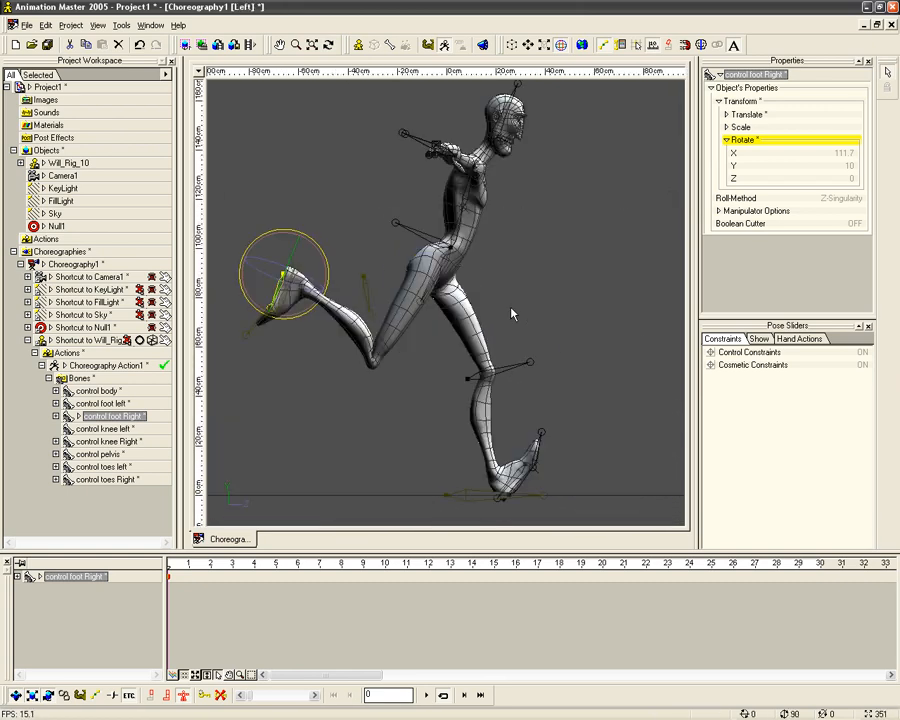
Rotate the two back controls, control back 1 and control back 2, to twist the torso for the running pose.
click(520, 305)
middle_drag(484, 255, 480, 313)
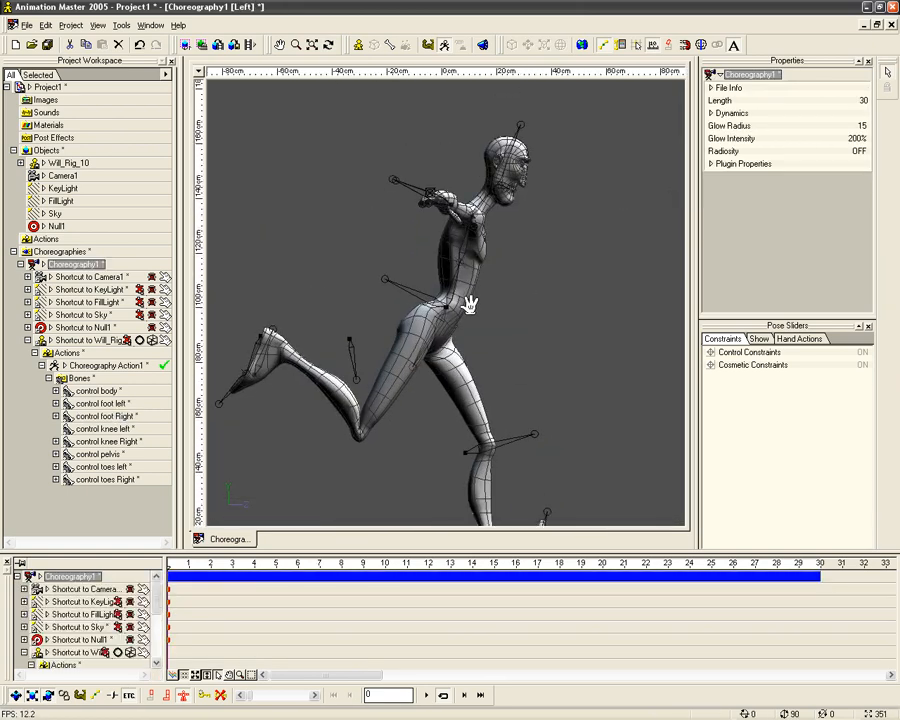
scroll(480, 313, up, 2)
click(455, 286)
key(t)
drag(480, 290, 447, 302)
key(Escape)
click(450, 257)
drag(440, 256, 461, 284)
key(t)
Swing the right hand control forward and the left hand control back to about Y 31.23 cm, Z -40.77 cm, rotating the left hand about -36.77° in X.
click(305, 246)
key(t)
drag(303, 247, 311, 279)
key(KP_5)
scroll(311, 300, down, 5)
middle_drag(405, 355, 399, 265)
scroll(380, 280, up, 1)
drag(368, 292, 486, 380)
click(541, 282)
drag(537, 291, 504, 222)
scroll(492, 274, up, 2)
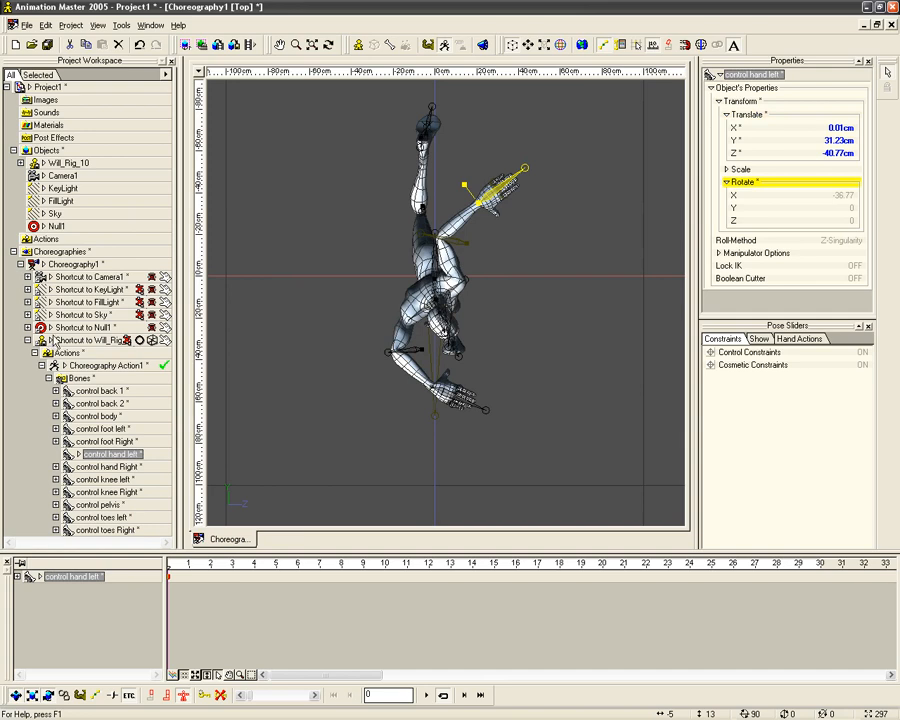
Check in the global program options that Show property triangle is enabled.
click(121, 25)
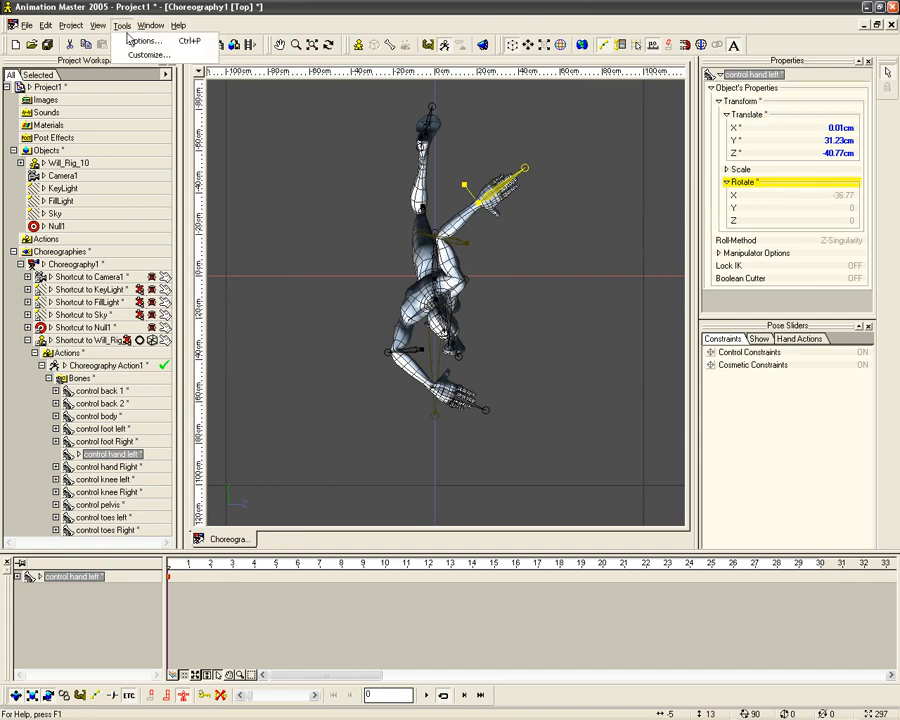
click(140, 40)
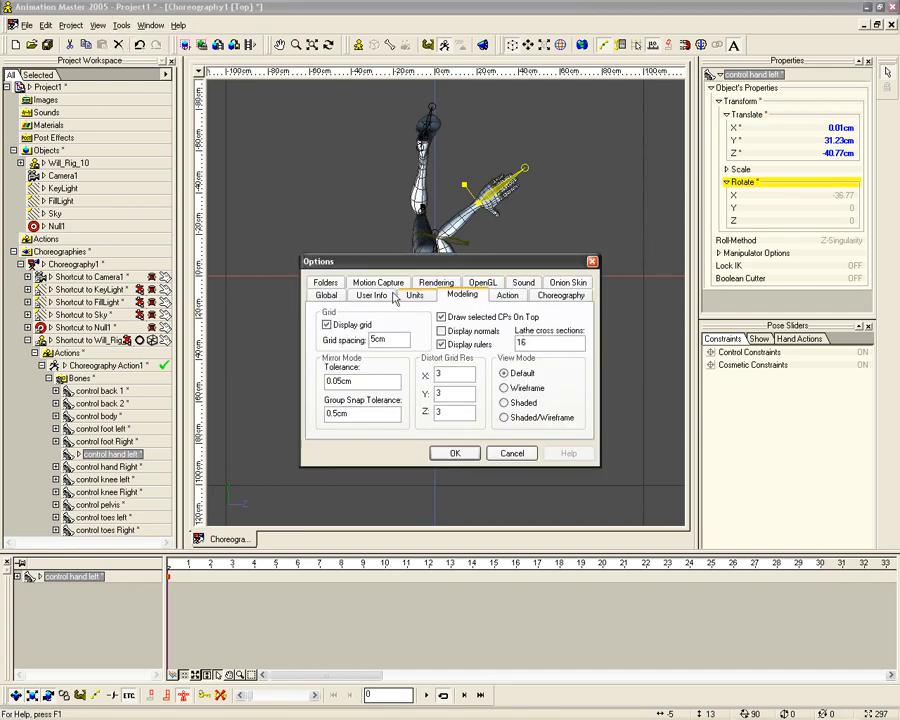
click(326, 295)
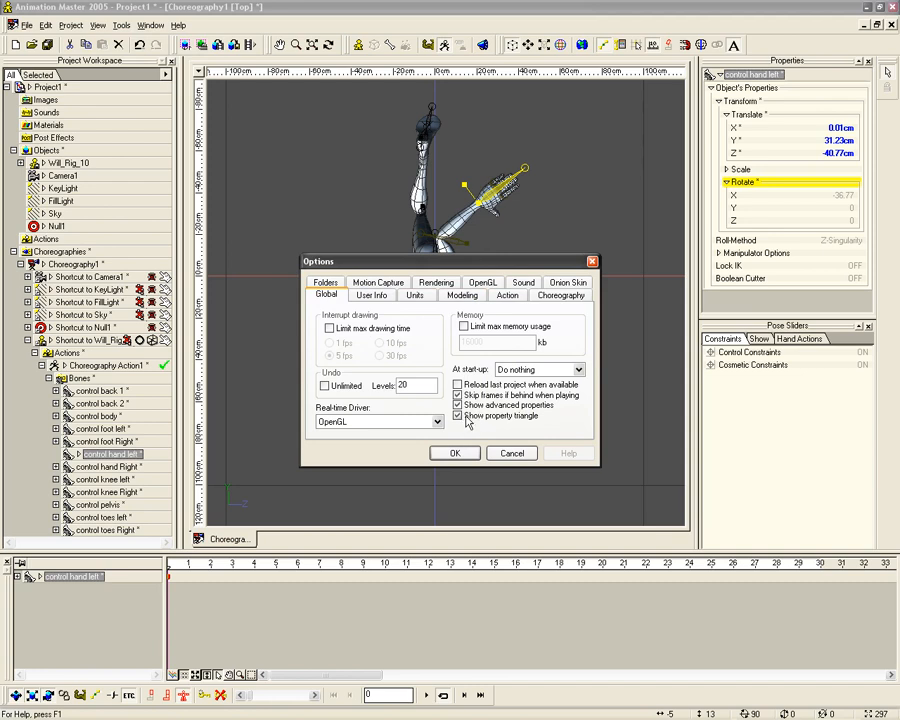
click(461, 454)
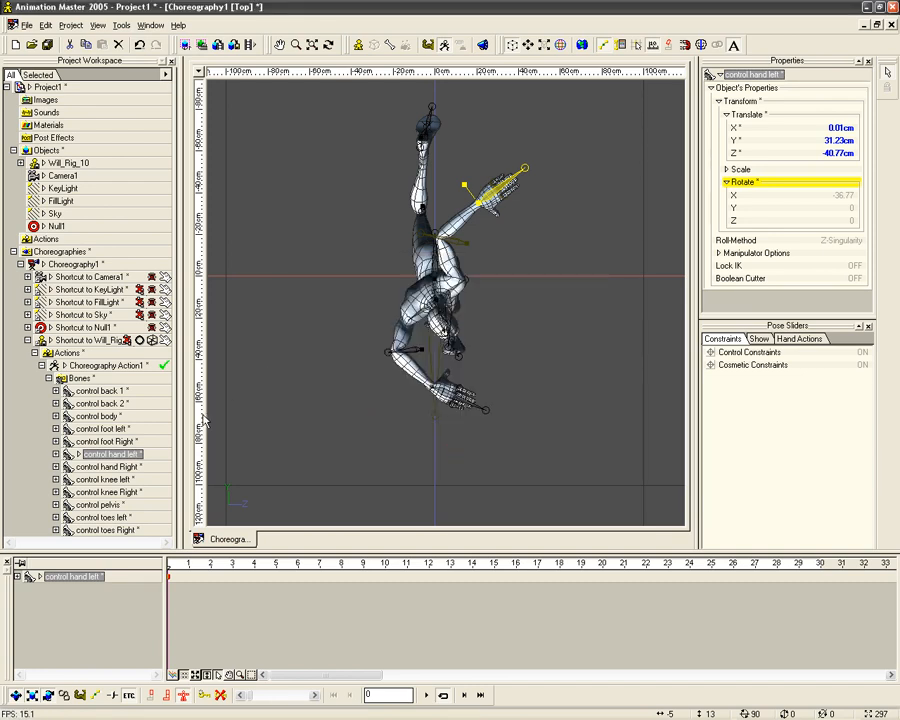
Set the character's Hand Shapes pose to -100% in the user properties of the Will_Rig_10 shortcut to close the hands.
click(51, 340)
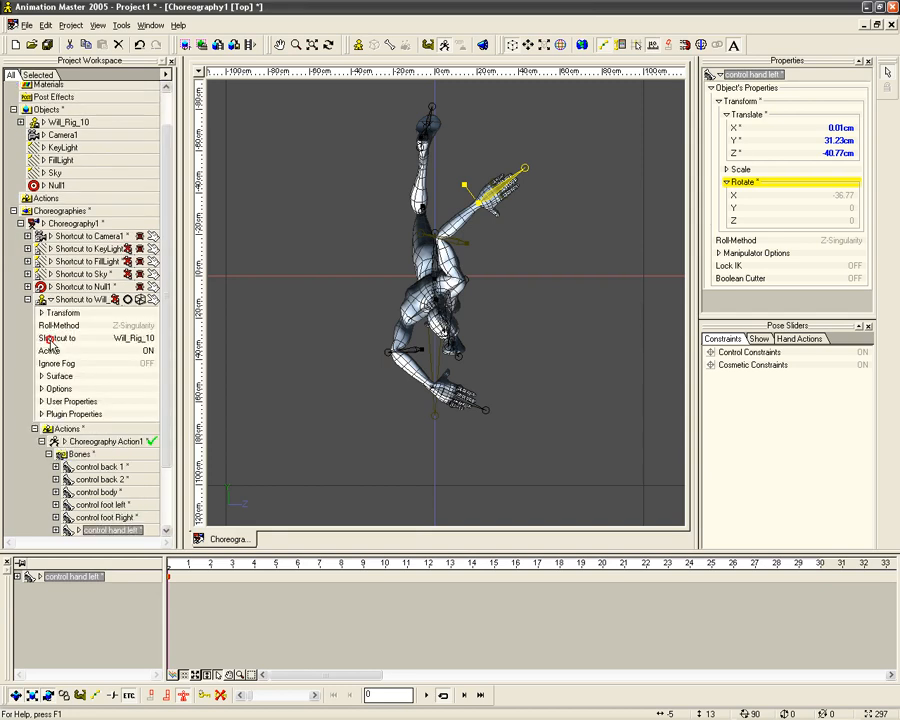
click(42, 401)
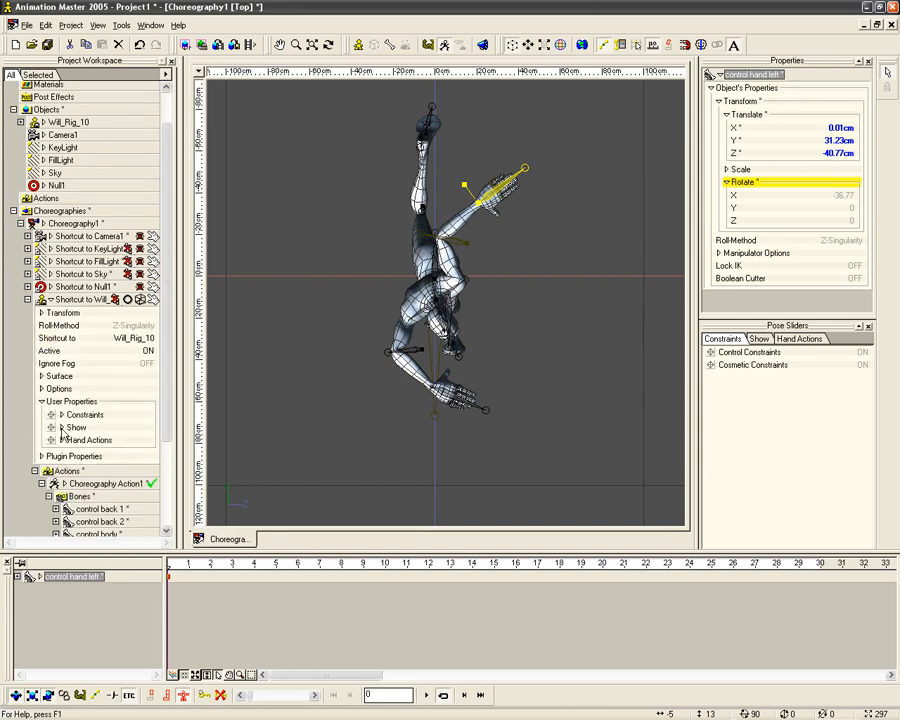
click(61, 440)
drag(101, 465, 45, 468)
click(325, 399)
Lower the right hand control in the left view and rotate the right elbow control to about -95° in Y.
key(3)
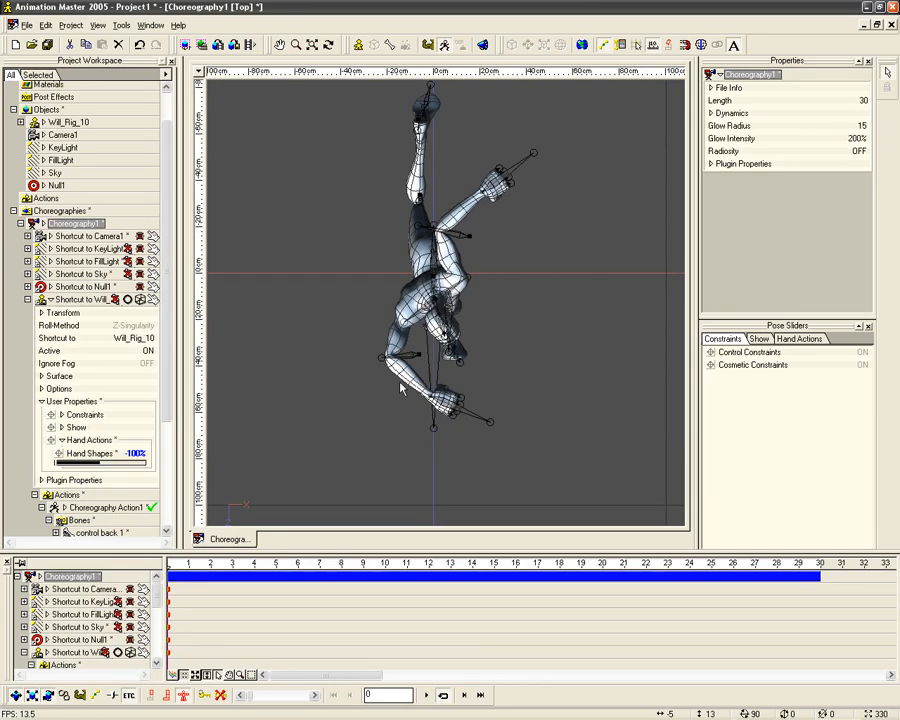
scroll(398, 370, up, 3)
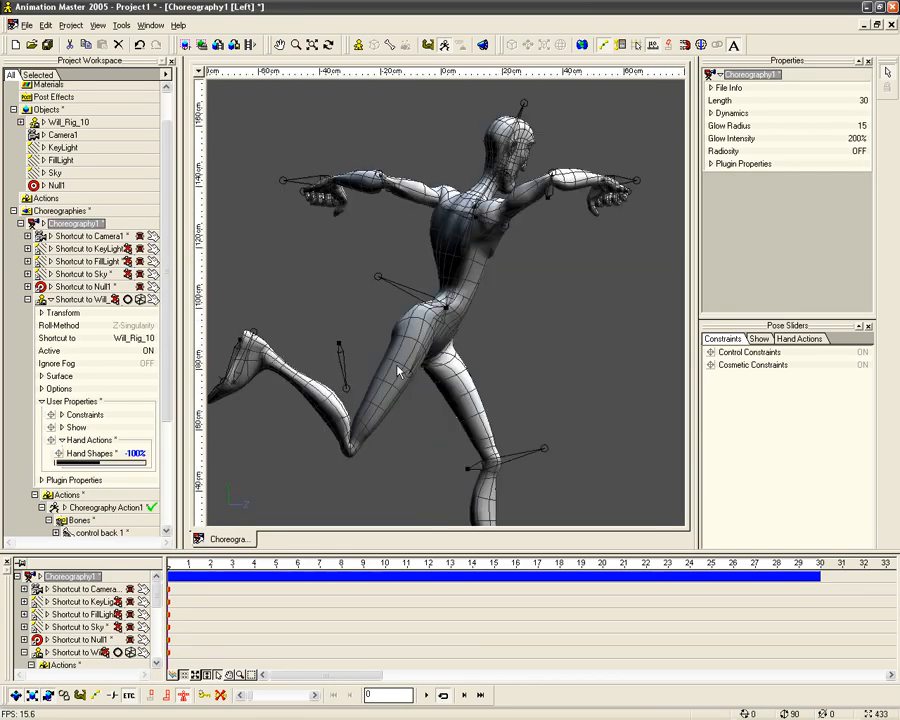
click(613, 187)
drag(602, 218, 594, 236)
key(r)
click(548, 250)
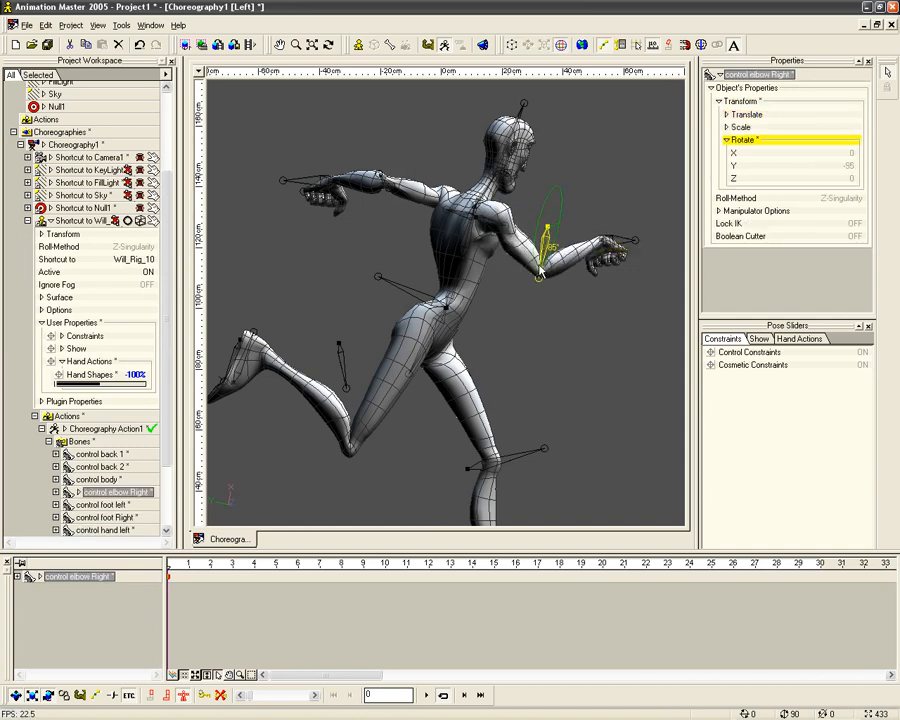
Rotate the right hand control upward to about X 38.38°, Y 101.29°, Z -133.61°.
click(610, 248)
drag(610, 248, 620, 275)
drag(597, 209, 589, 259)
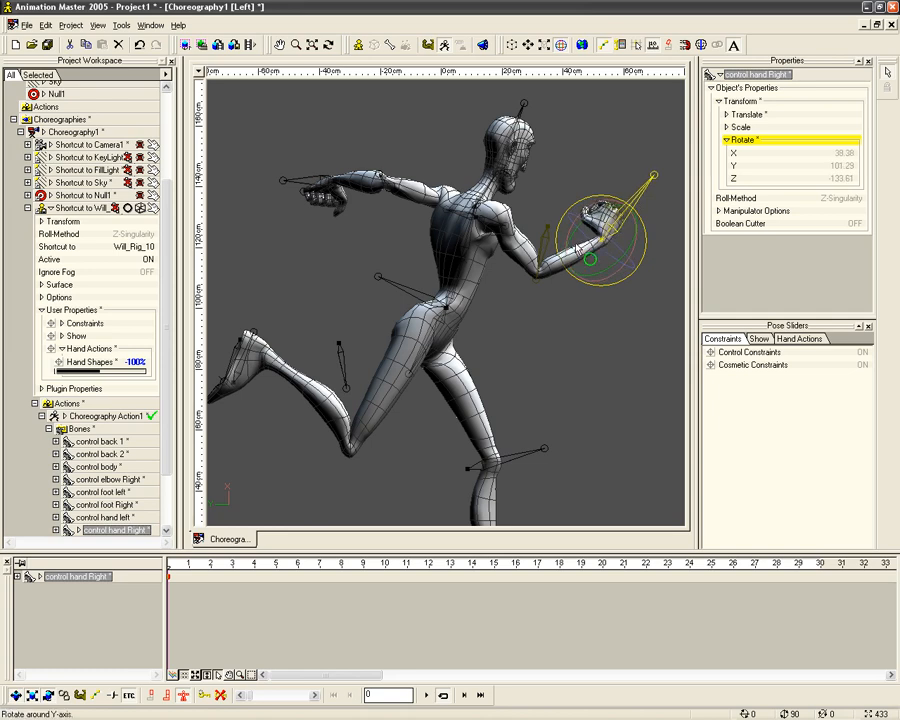
Rotate the left elbow control and lower the left hand control so the rear arm bends behind the torso.
click(380, 170)
drag(380, 165, 381, 158)
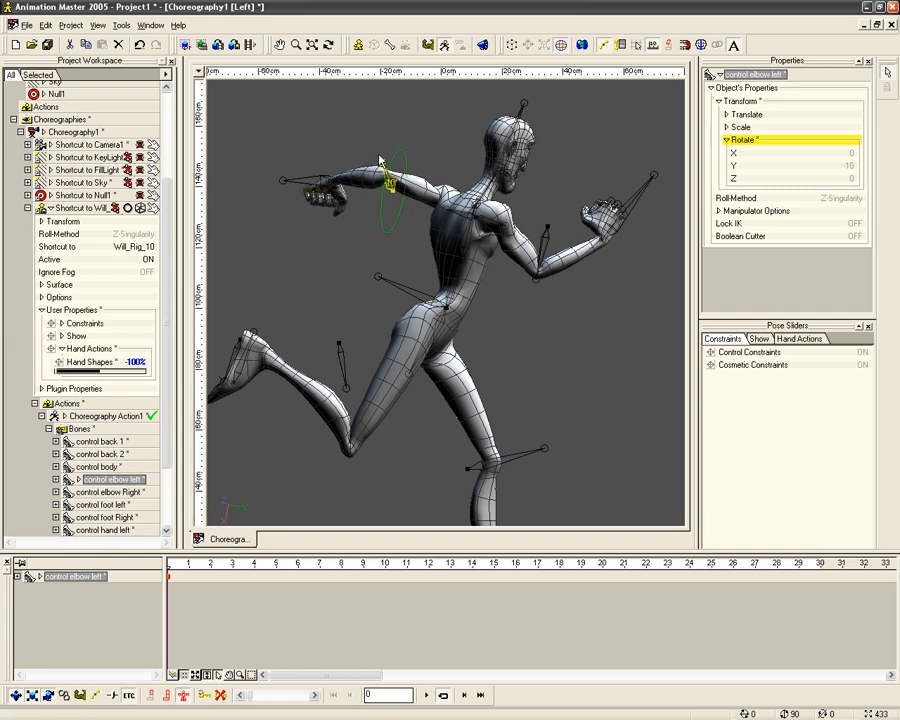
click(352, 195)
drag(352, 196, 364, 245)
drag(373, 179, 364, 150)
Rotate the left hand control to about X -17.13°, Y 72.03°, Z -54.49° and move it to about X 17.57 cm, Y 29.84 cm, Z -40.78 cm.
click(328, 231)
key(r)
drag(378, 216, 500, 236)
key(t)
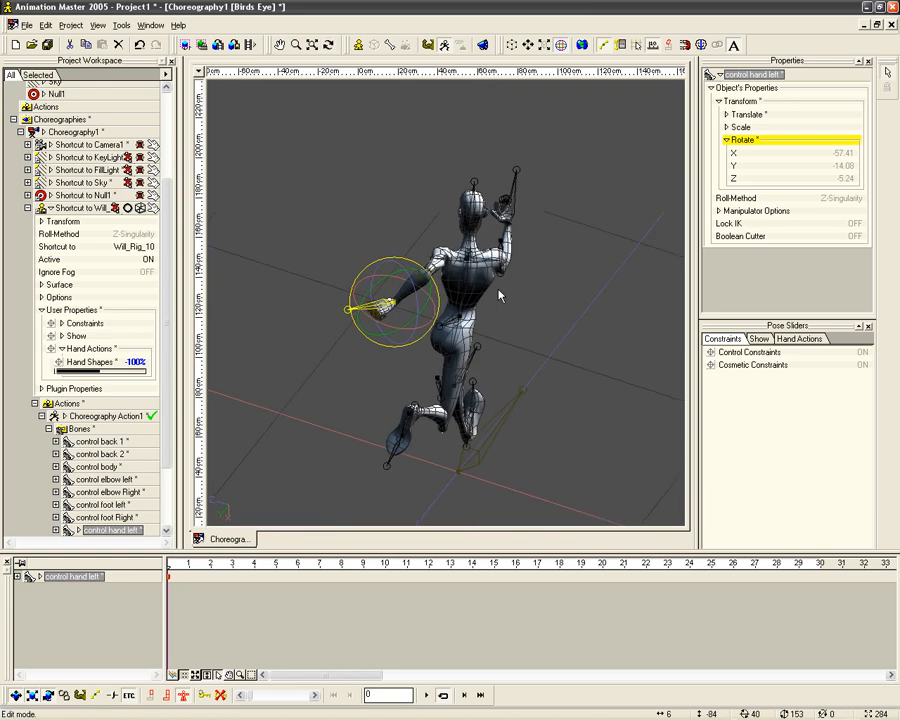
key(4)
key(4)
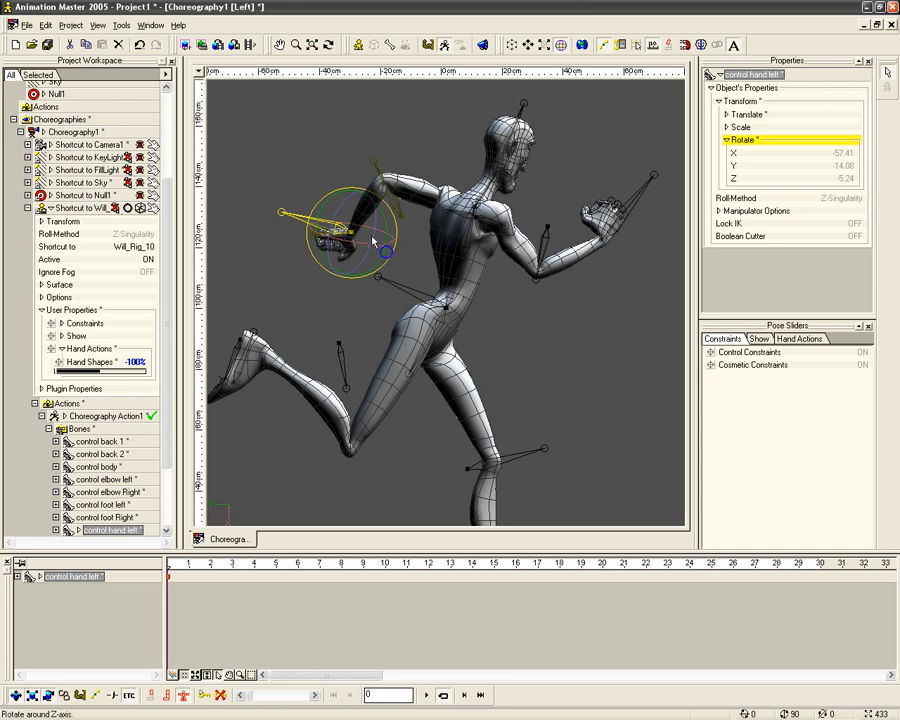
drag(399, 242, 352, 150)
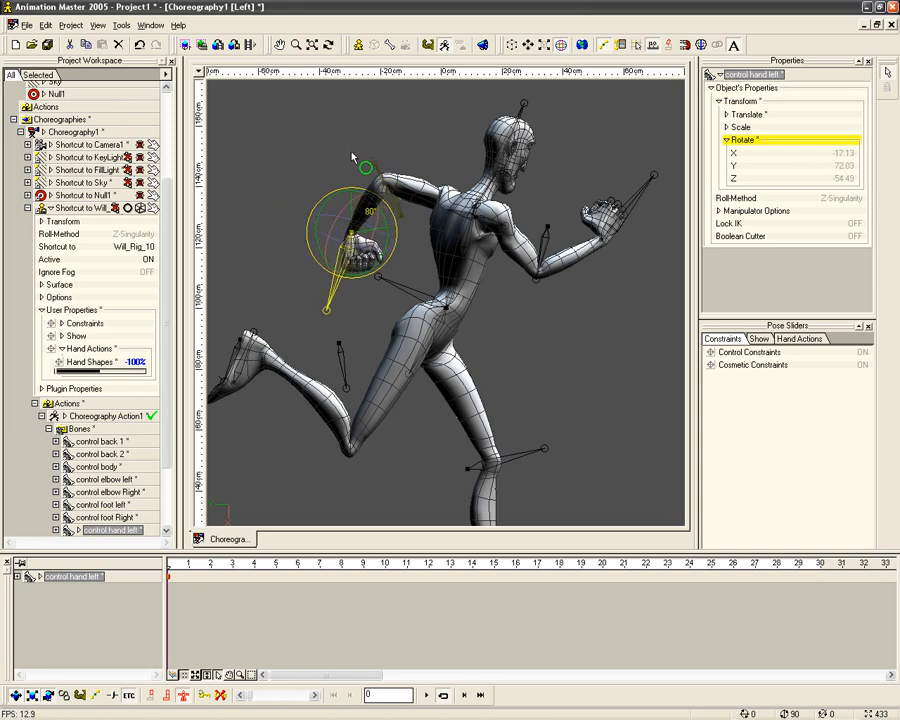
key(n)
mouse_move(366, 248)
mouse_down()
mouse_move(342, 236)
mouse_move(349, 249)
mouse_up()
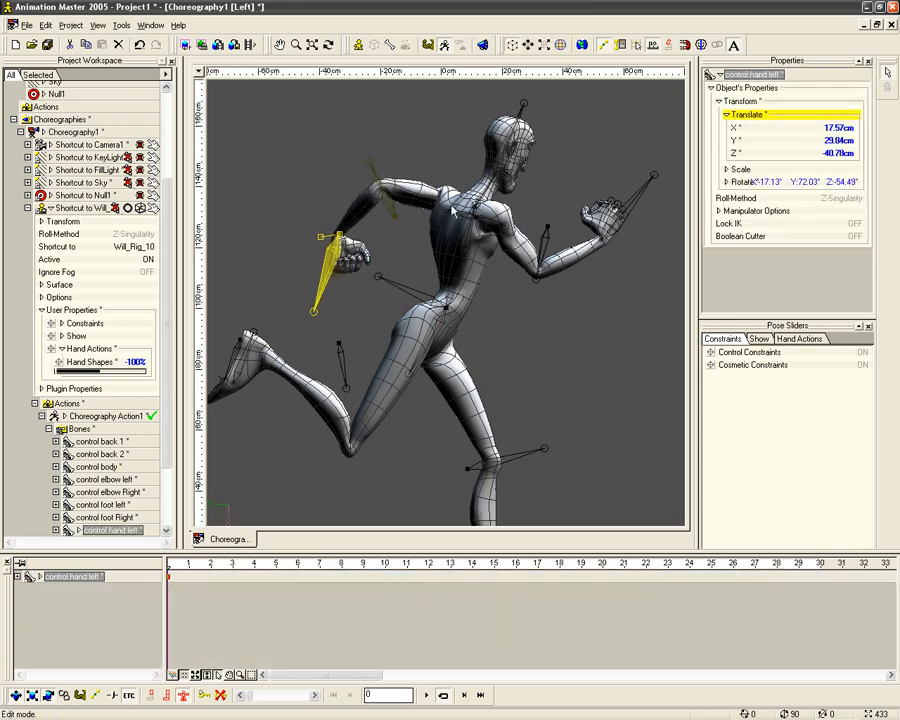
Rotate the right and left clavicle controls to follow the arm swing, the left one to about -7.7° in Y.
key(8)
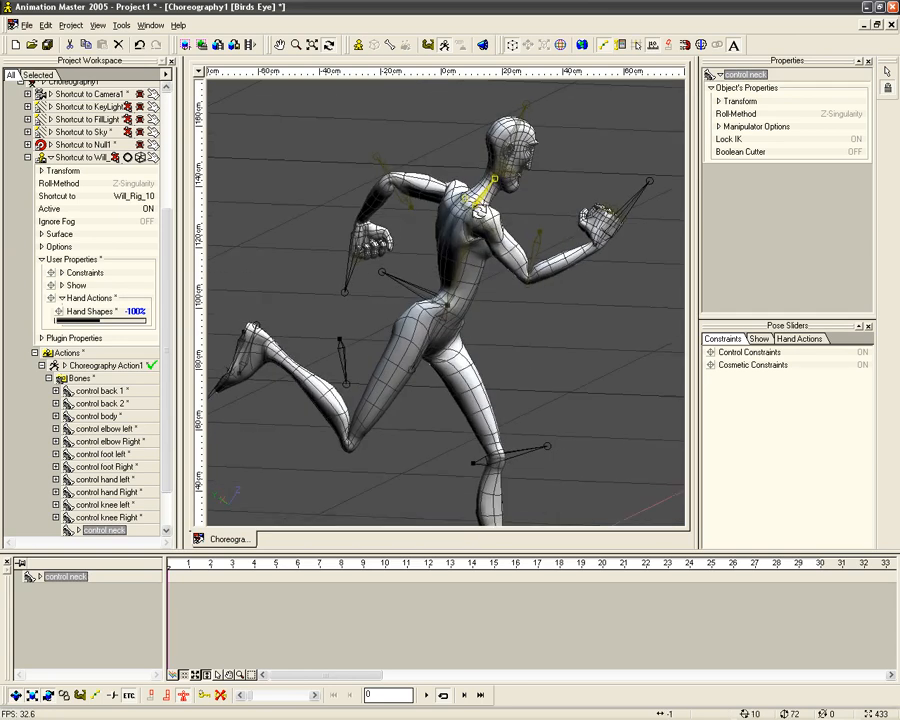
key(4)
key(3)
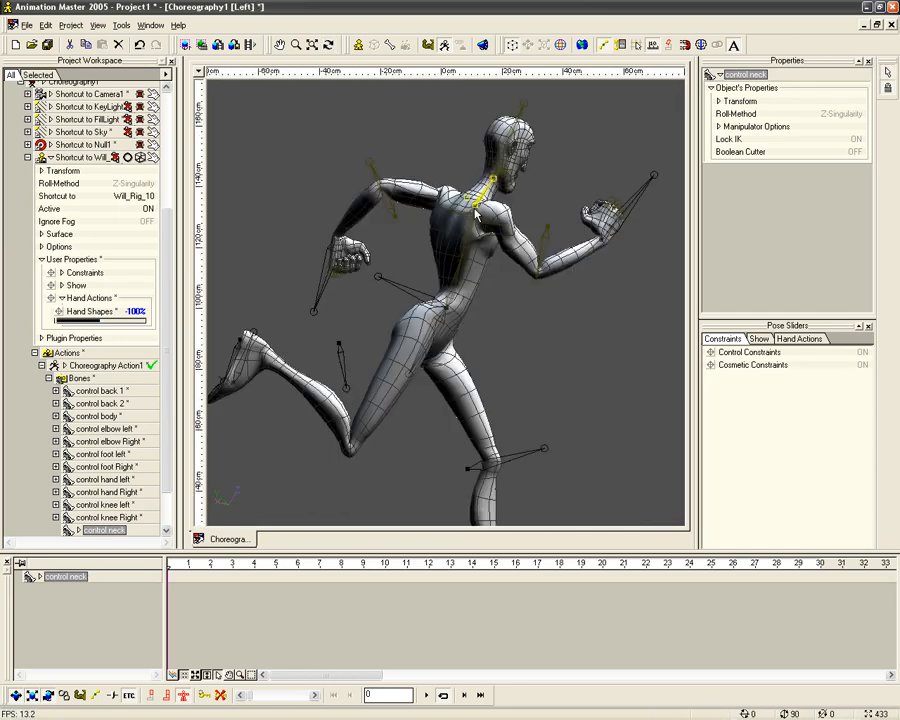
scroll(487, 241, up, 2)
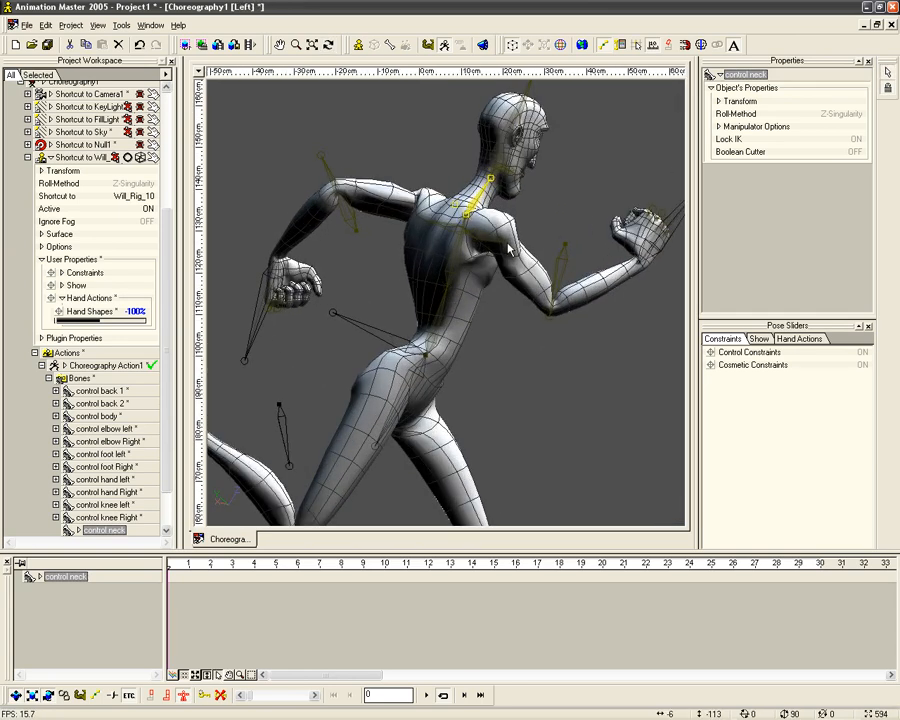
click(507, 246)
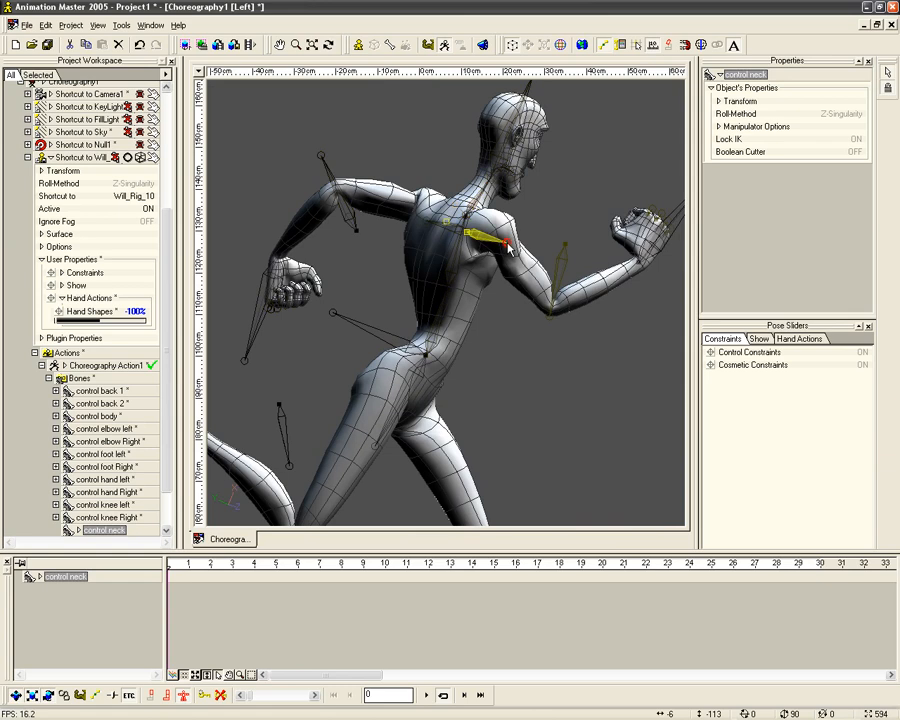
click(429, 222)
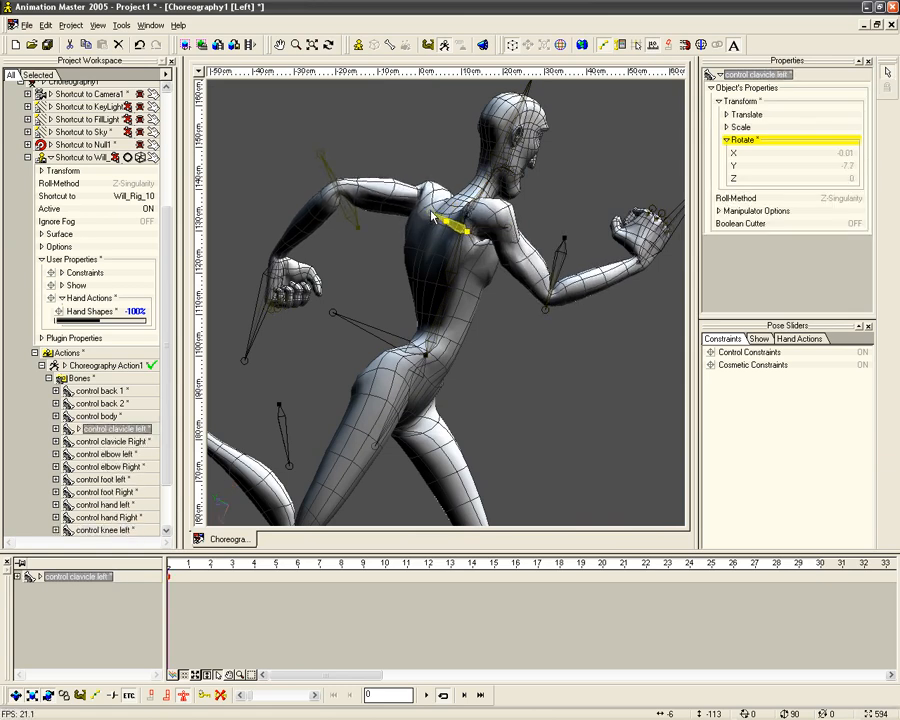
Rotate the neck control to about -26.31° in Z to turn the face toward the running direction.
key(t)
drag(431, 215, 530, 268)
key(4)
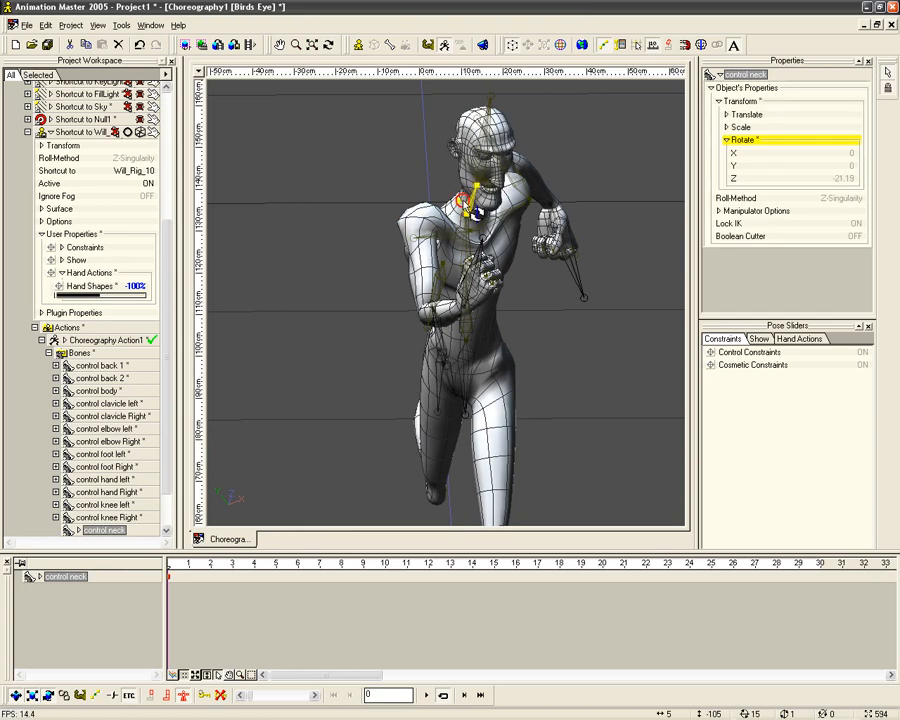
key(1)
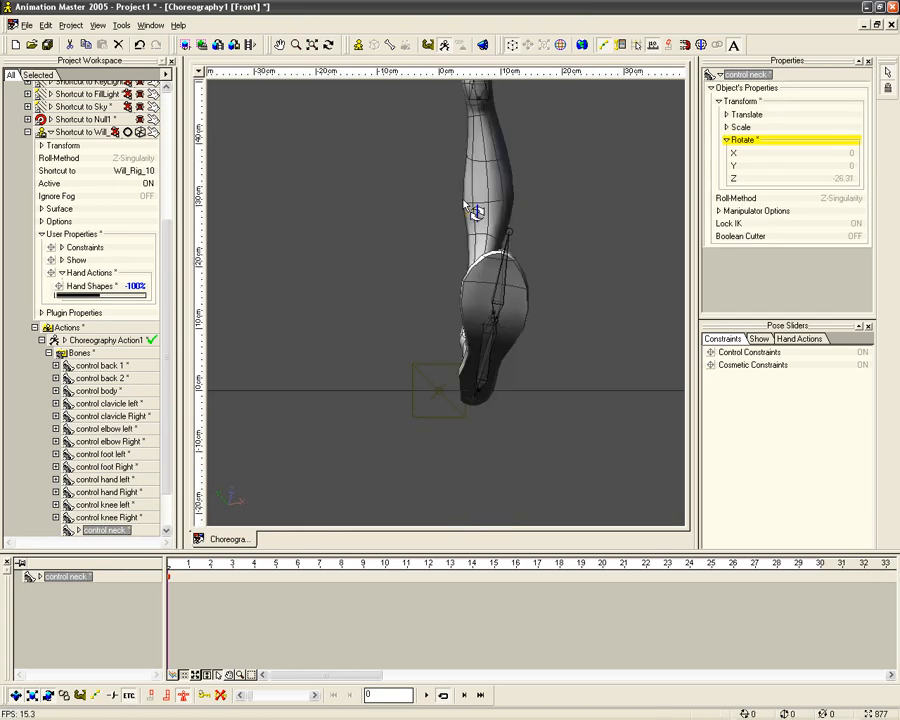
Adjust the head from the front, rotating the head control to about X -1.34°, Y -5.83°, Z -7.97°.
middle_drag(449, 217, 442, 406)
scroll(438, 307, down, 4)
middle_drag(446, 250, 454, 337)
scroll(458, 265, up, 5)
middle_drag(458, 265, 413, 310)
drag(427, 309, 446, 262)
click(428, 224)
middle_drag(428, 226, 428, 293)
drag(427, 292, 420, 284)
drag(448, 134, 422, 72)
mouse_move(386, 236)
mouse_down()
mouse_move(506, 241)
mouse_move(406, 267)
mouse_move(315, 263)
mouse_move(311, 251)
mouse_move(432, 370)
mouse_move(421, 320)
mouse_move(526, 314)
mouse_up()
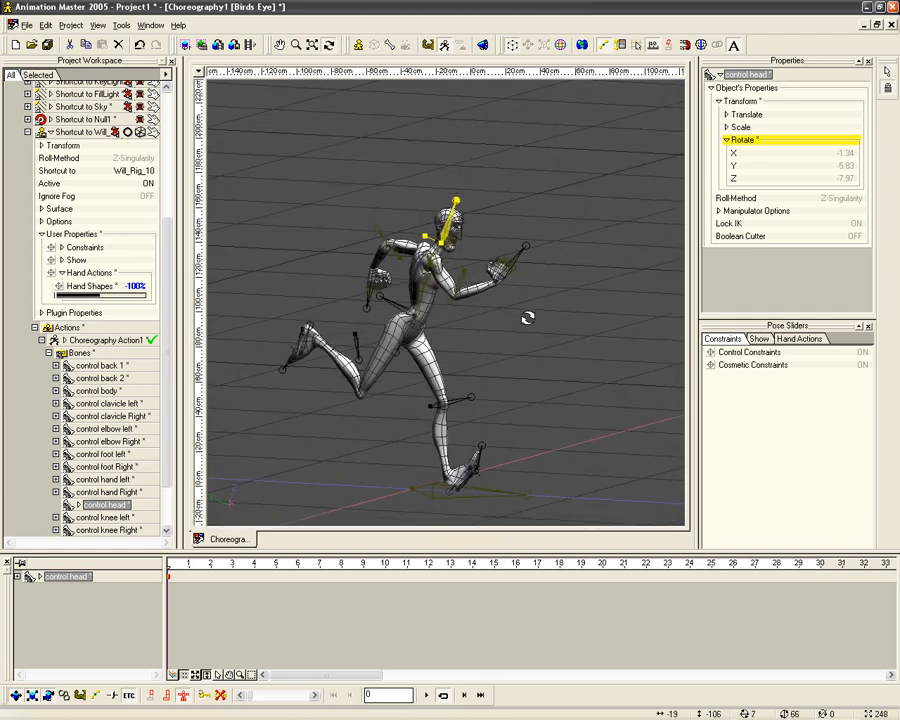
Examine the whole running pose and the back controls from the left side.
key(3)
scroll(491, 294, down, 5)
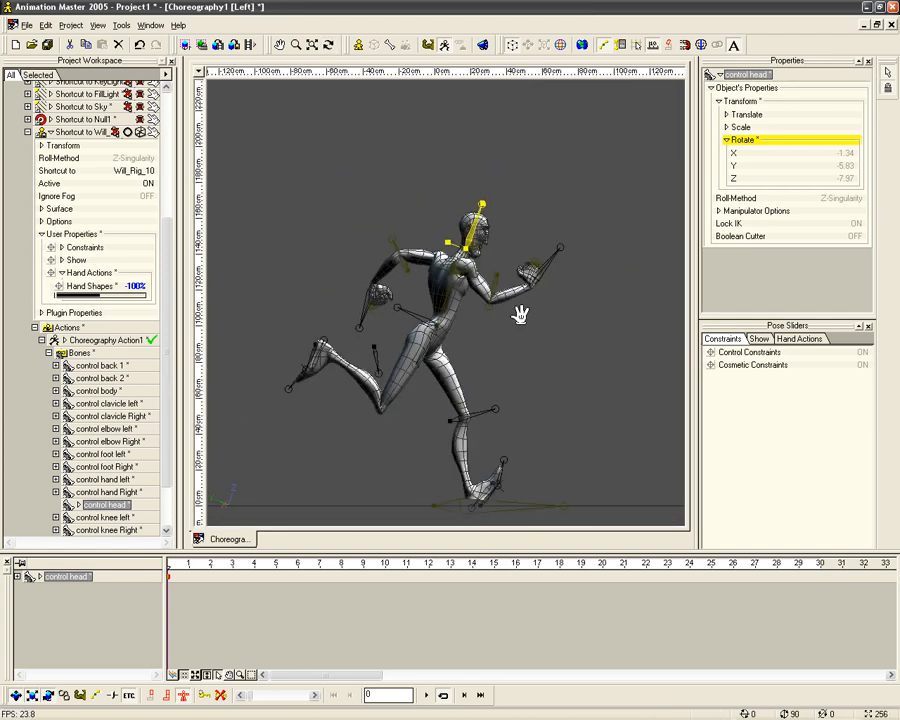
click(495, 305)
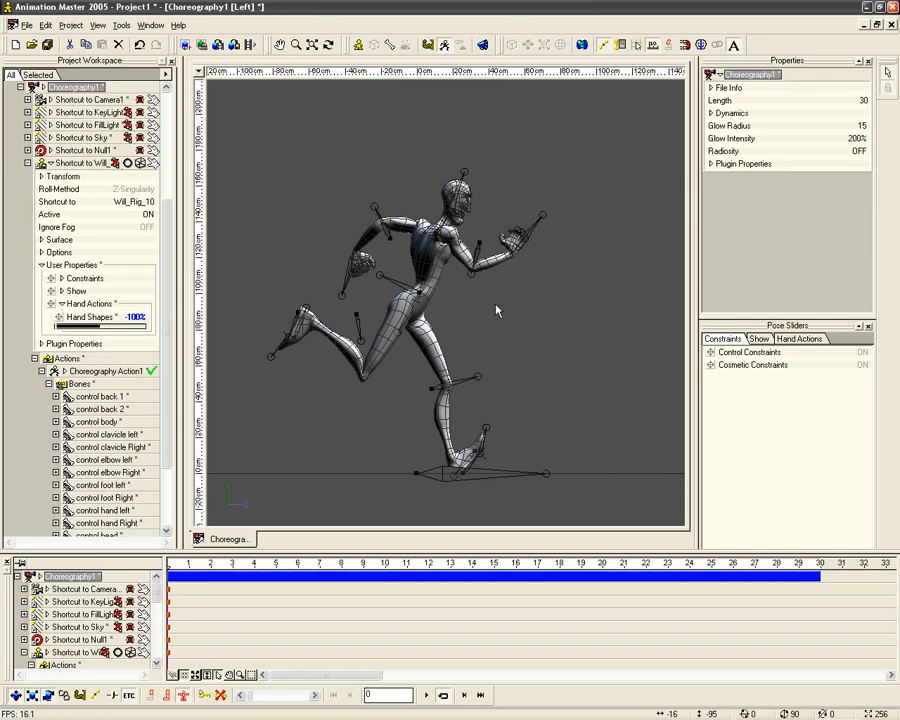
scroll(497, 308, up, 3)
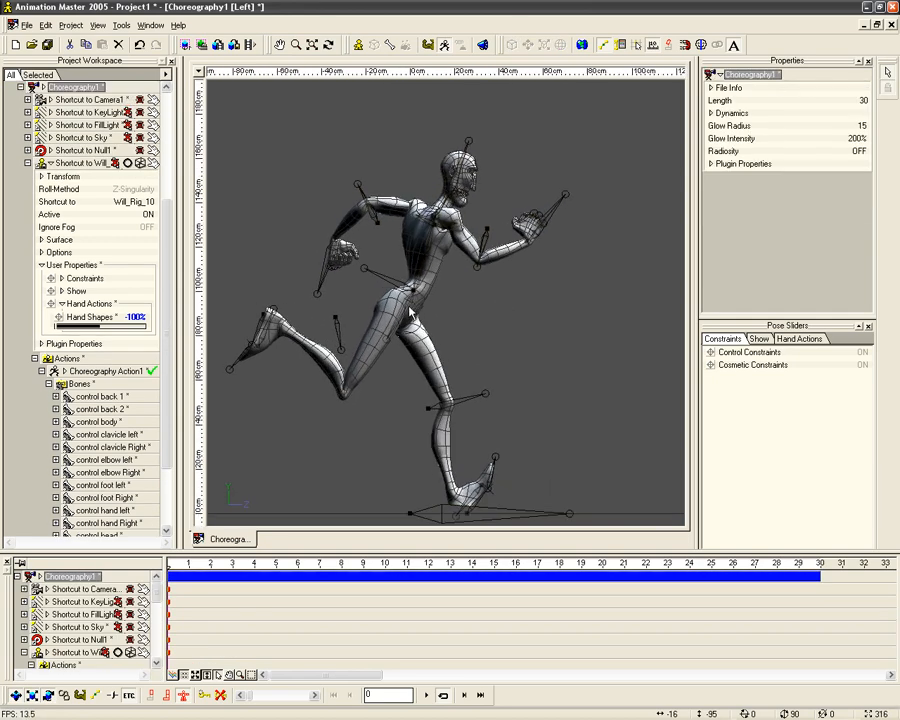
click(439, 238)
click(439, 238)
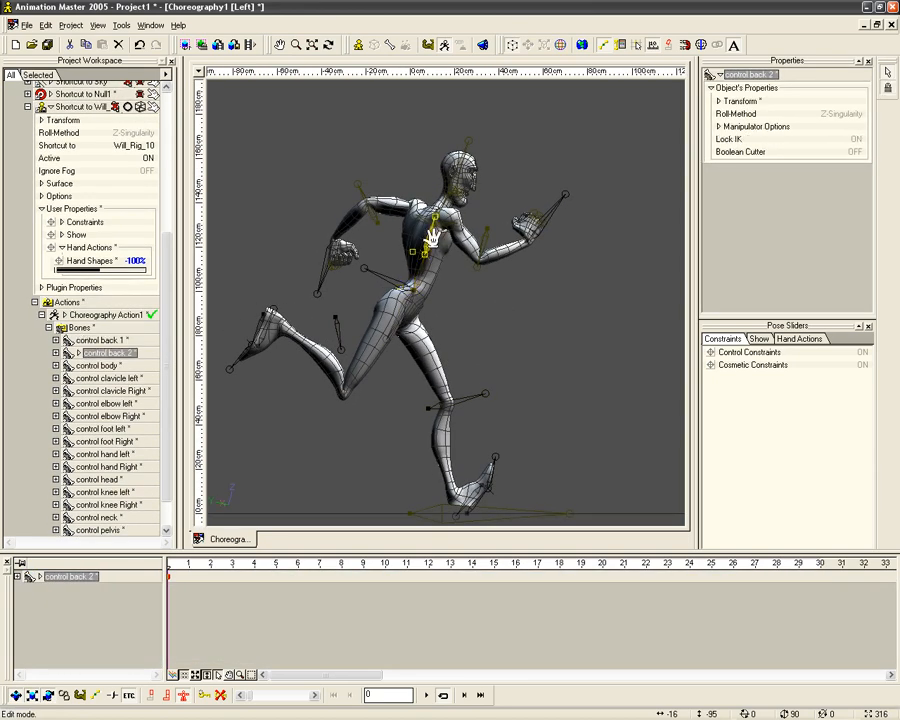
scroll(420, 300, up, 3)
drag(419, 301, 513, 275)
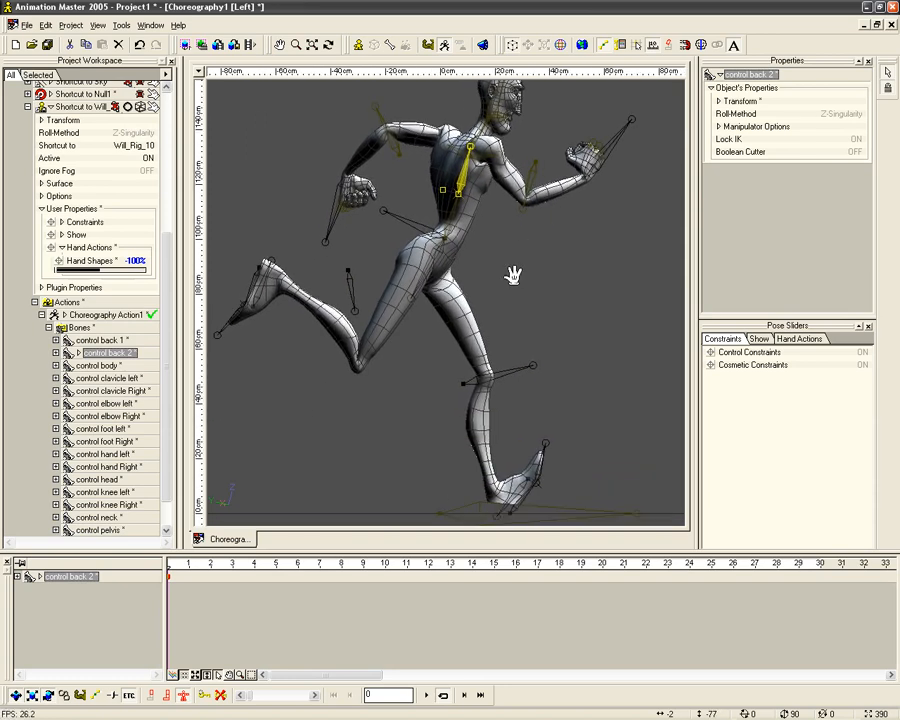
Adjust the rotation of the right and left heel controls to refine both foot angles.
click(268, 260)
click(270, 261)
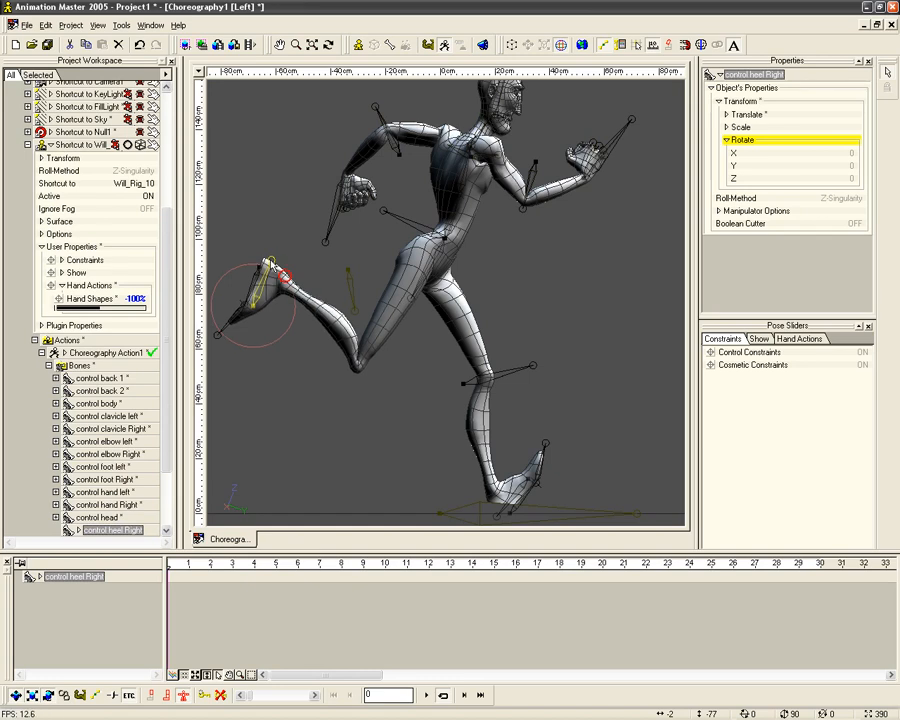
click(521, 493)
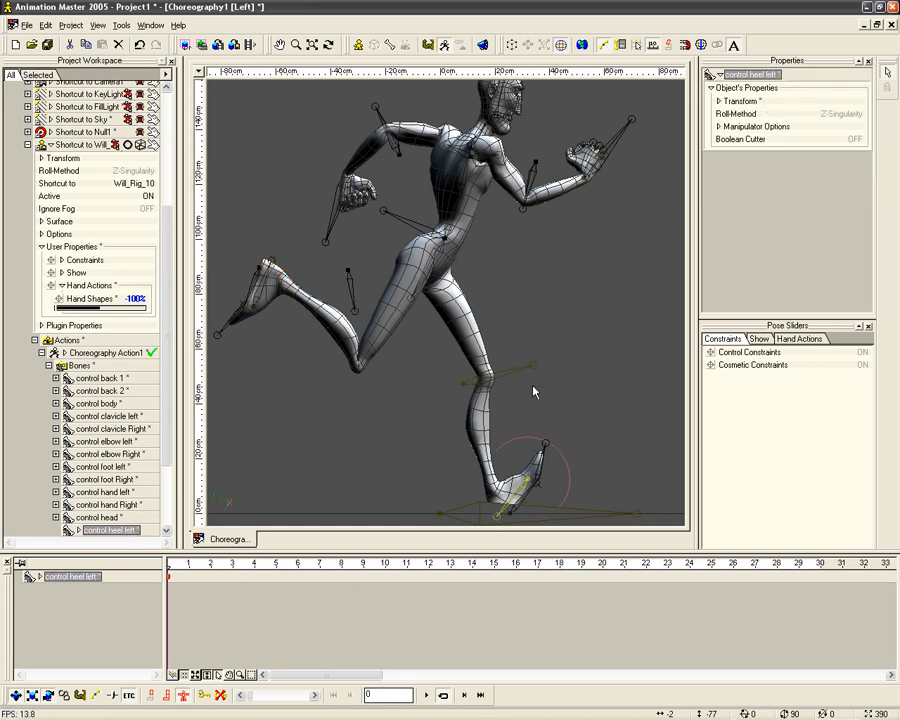
Examine the running pose from a perspective angle and from the left side.
key(m)
key(t)
drag(510, 396, 489, 362)
key(m)
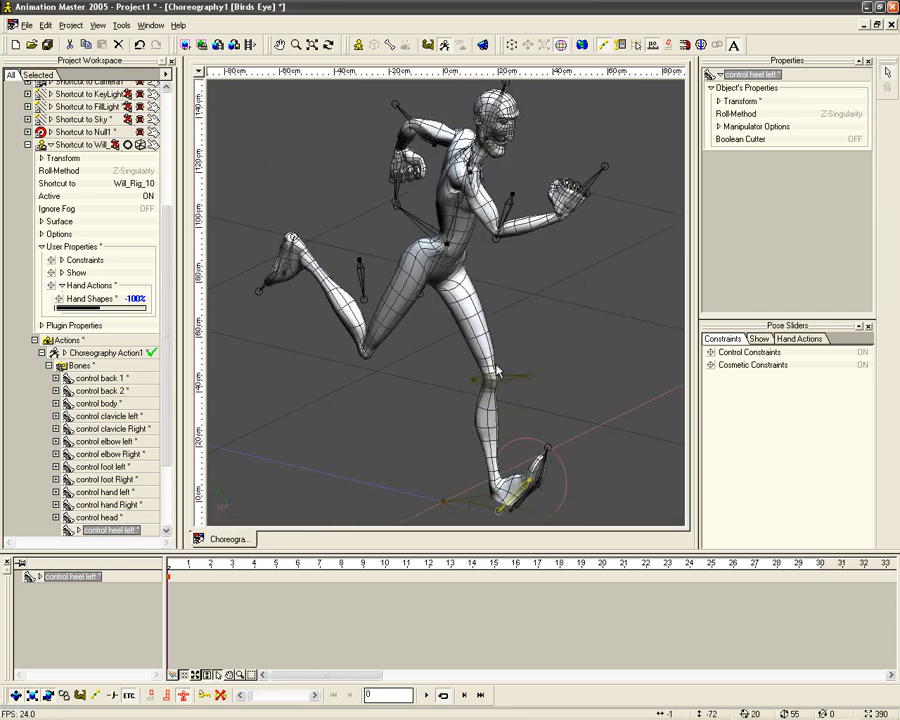
key(KP_4)
key(m)
drag(440, 206, 438, 299)
key(z)
drag(453, 226, 440, 330)
scroll(170, 430, down, 3)
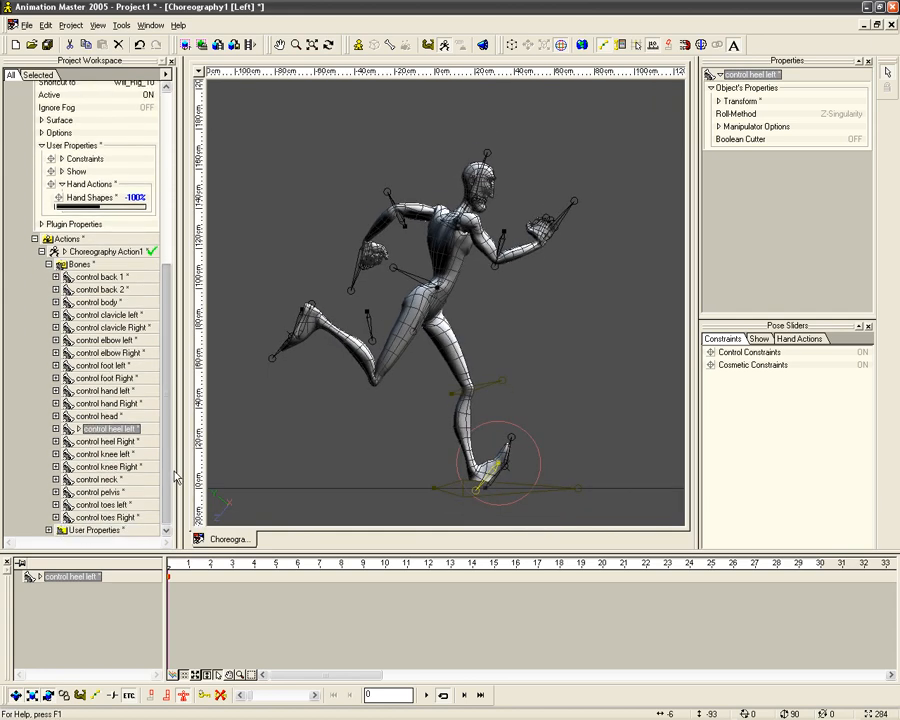
Copy the keyframe of all Bones at frame 0 and paste it mirrored at frame 6.
click(205, 698)
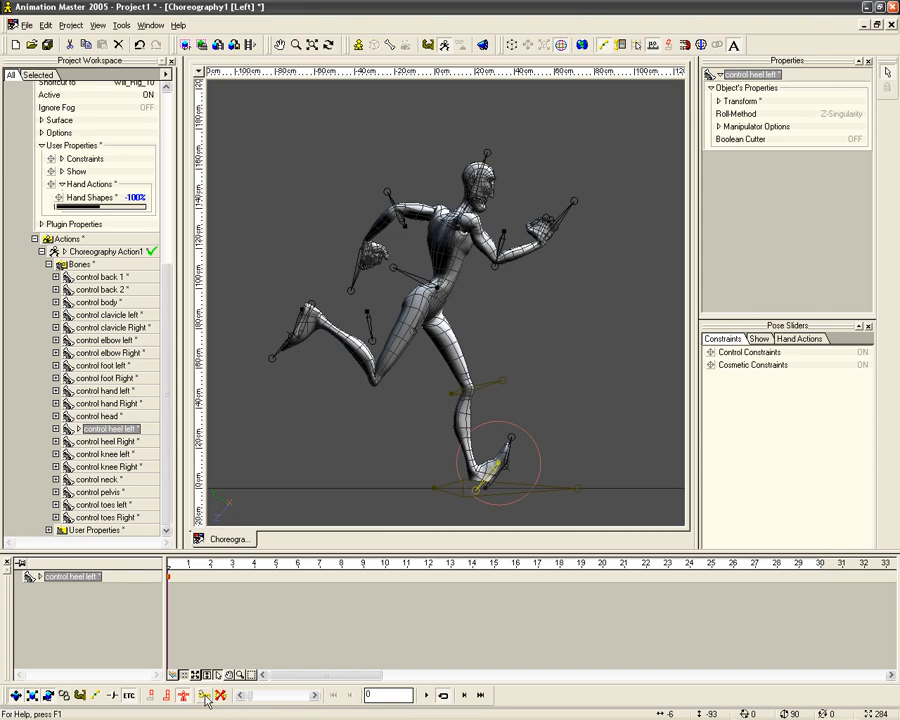
click(80, 264)
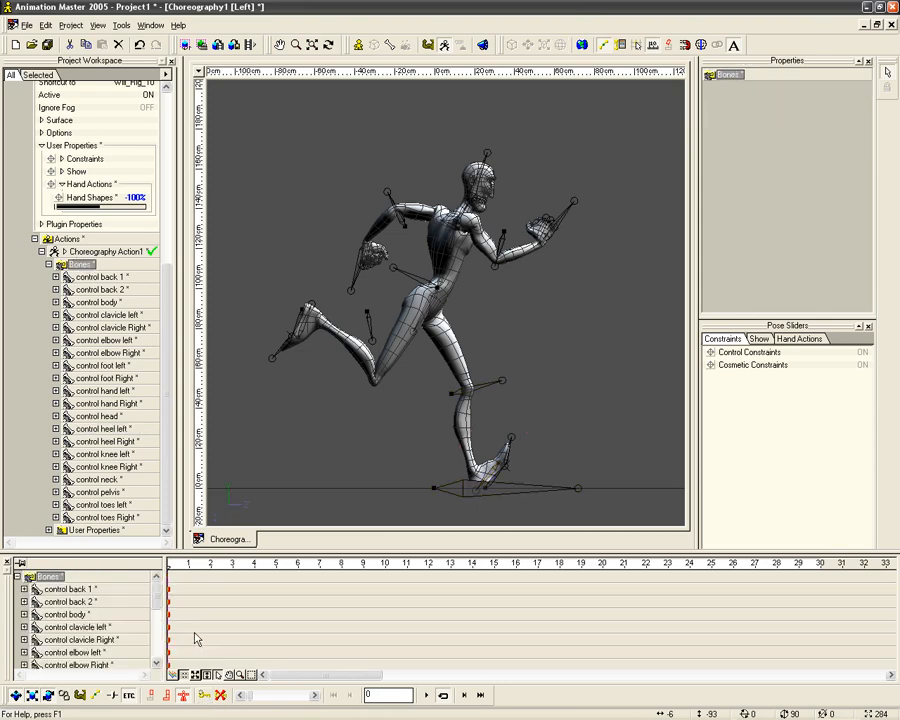
mouse_move(190, 564)
mouse_down()
mouse_move(164, 566)
mouse_move(274, 563)
mouse_move(160, 574)
mouse_up()
mouse_move(203, 572)
mouse_down()
mouse_move(192, 568)
mouse_move(297, 566)
mouse_up()
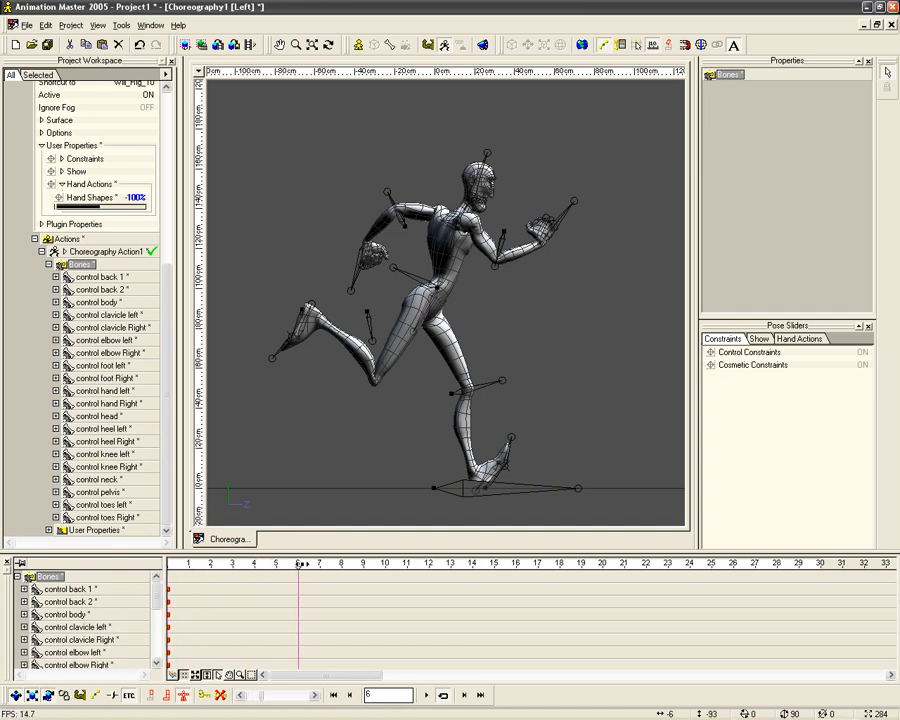
click(45, 26)
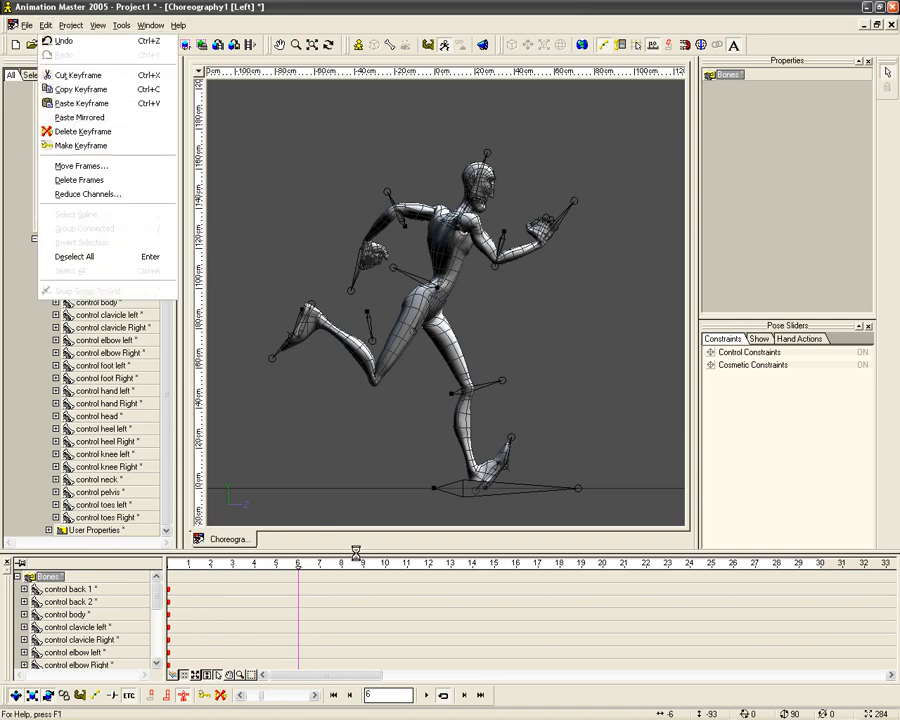
Scrub the animation between frames 0 and 6 to examine the in-between poses around frame 3.
mouse_move(298, 567)
mouse_down()
mouse_move(151, 567)
mouse_move(298, 566)
mouse_move(166, 568)
mouse_up()
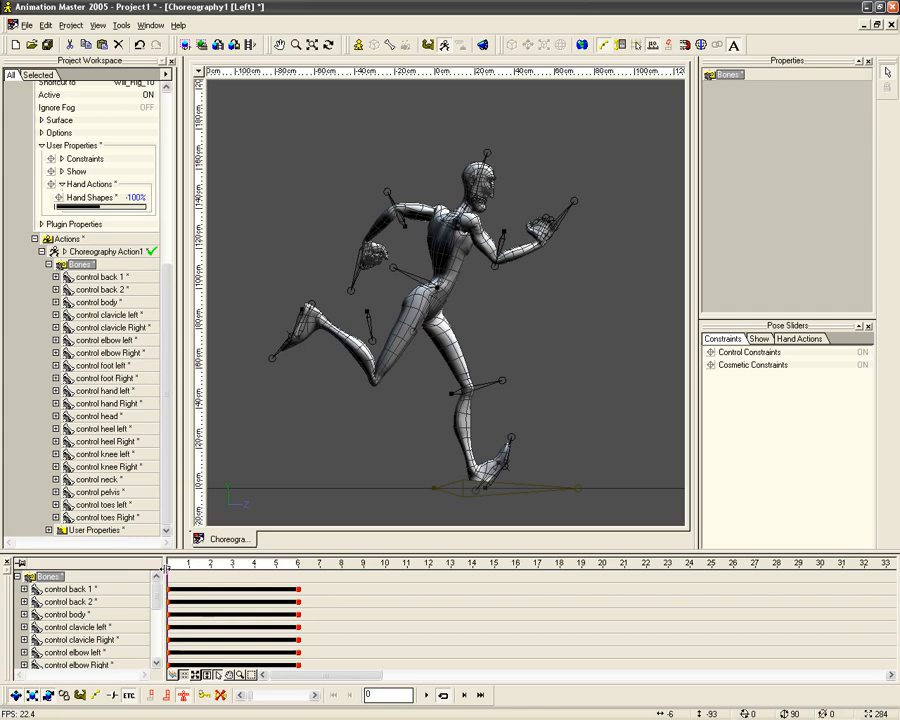
mouse_move(176, 566)
mouse_down()
mouse_move(187, 565)
mouse_move(164, 563)
mouse_up()
mouse_move(188, 563)
mouse_down()
mouse_move(232, 563)
mouse_move(160, 563)
mouse_up()
click(232, 564)
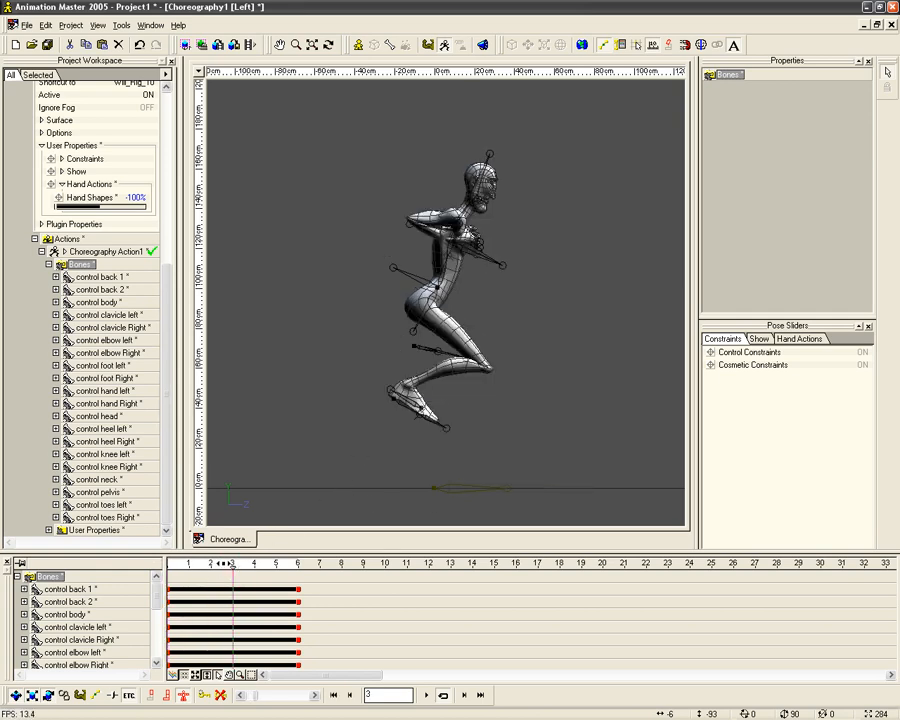
drag(232, 564, 162, 564)
At frame 3, move the left foot control down and back behind the body and rotate the left toes control forward.
click(486, 491)
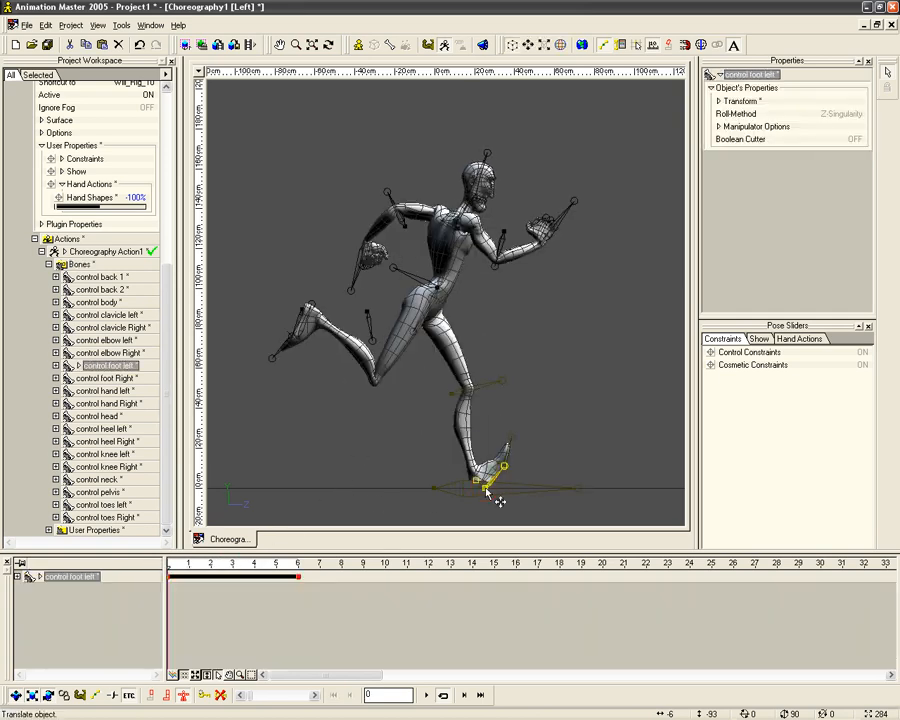
mouse_move(207, 569)
mouse_down()
mouse_move(168, 566)
mouse_move(232, 566)
mouse_up()
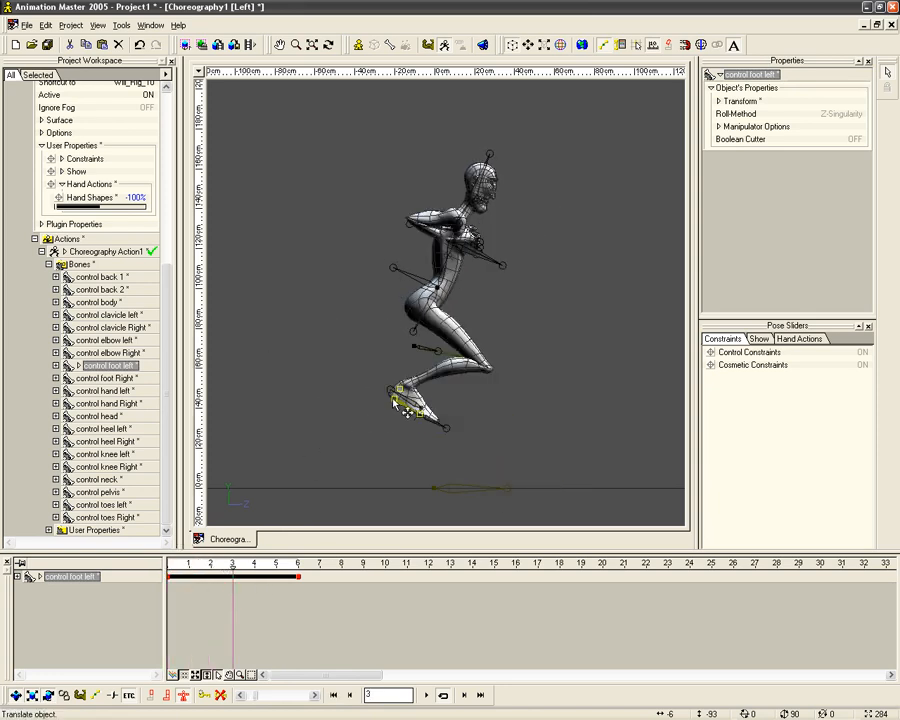
drag(409, 411, 336, 456)
key(r)
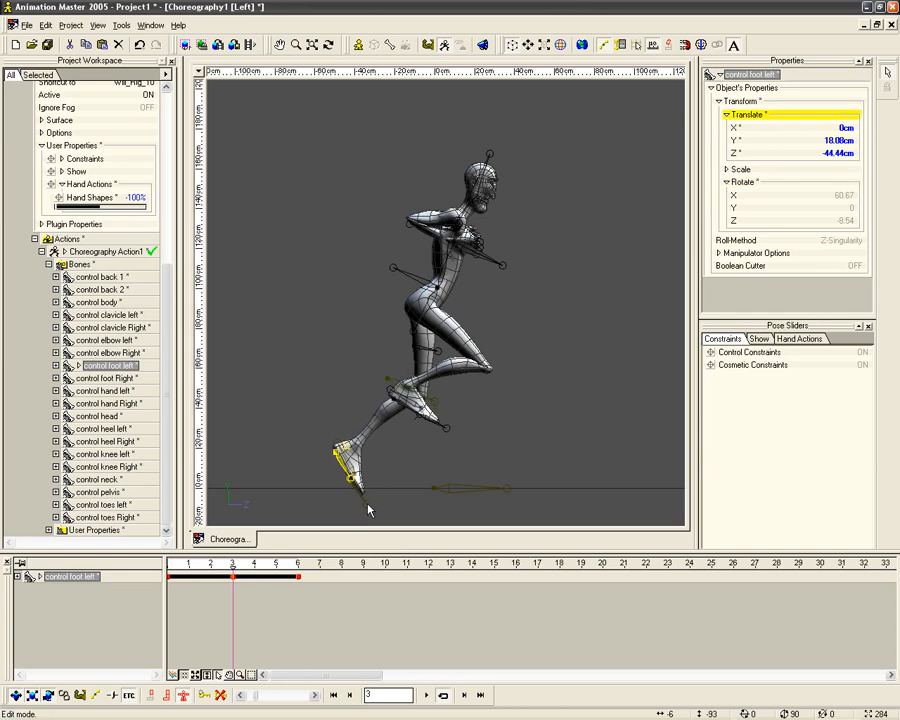
click(376, 485)
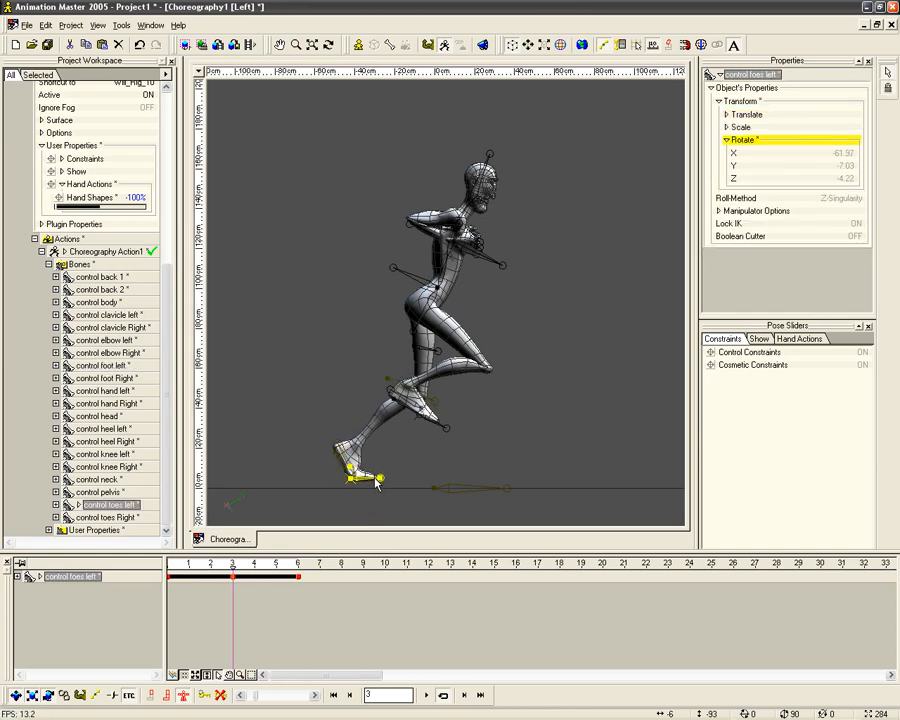
Set the left foot control's X, Y and Z rotation to 0 and lower it to ground level, at about Z -49 cm.
click(339, 460)
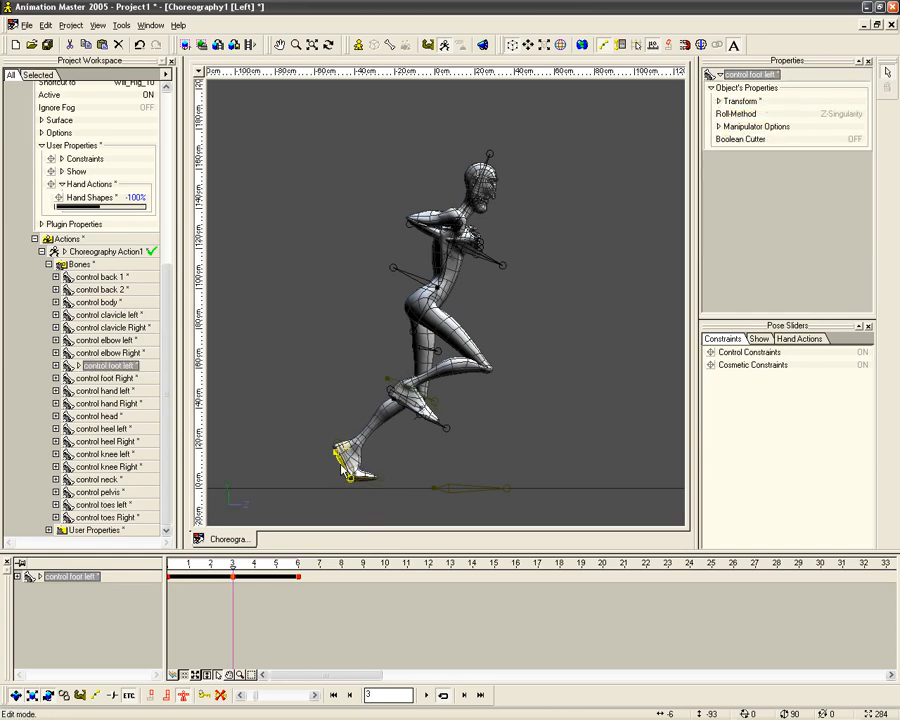
click(719, 101)
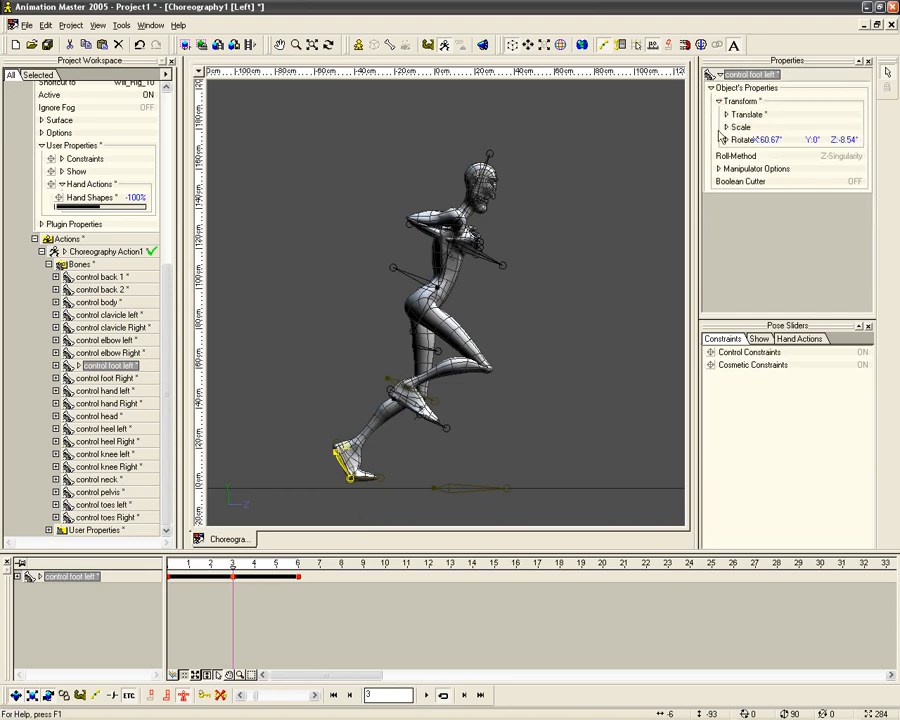
click(723, 140)
click(846, 155)
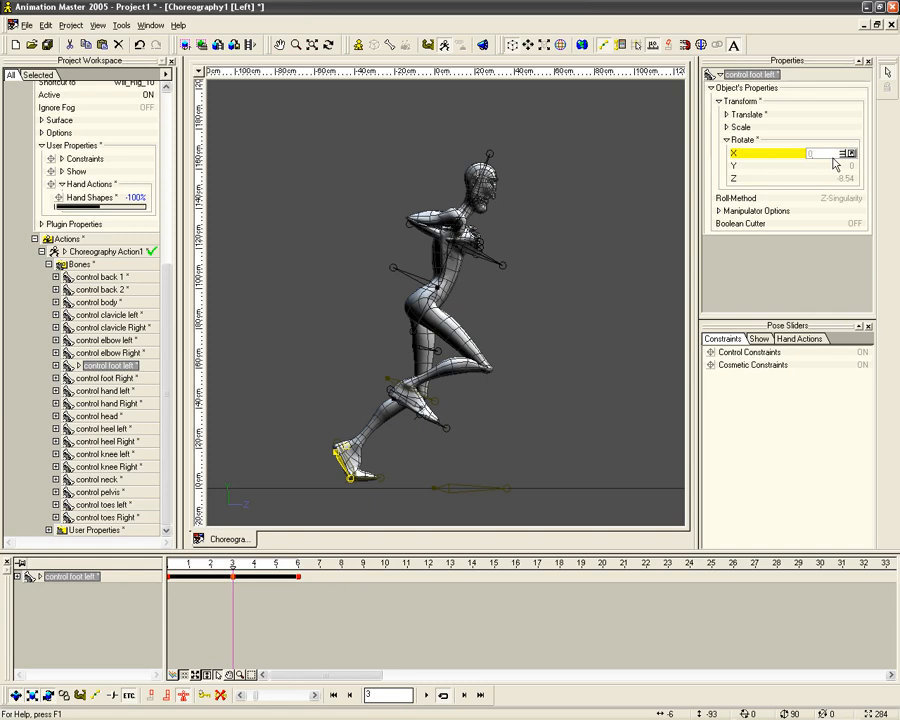
text(0)
key(Return)
click(836, 165)
click(843, 178)
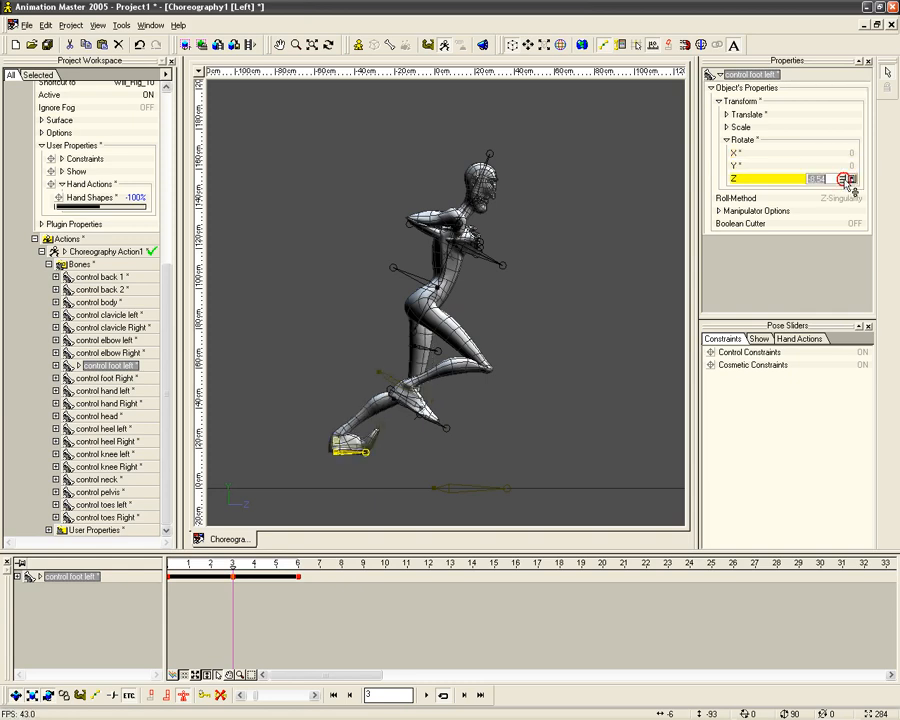
text(0)
drag(336, 459, 341, 502)
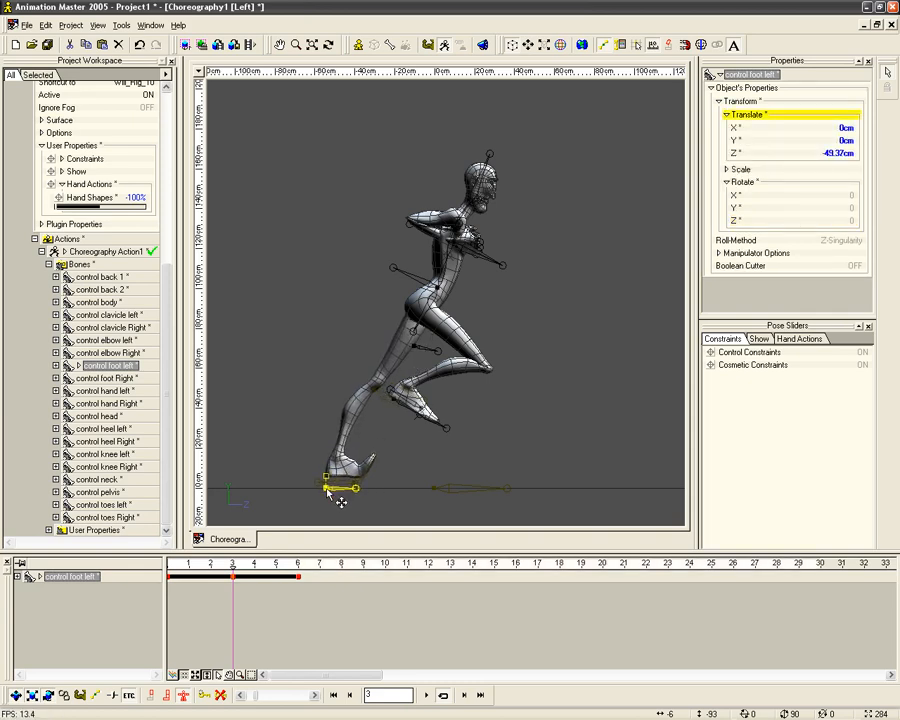
Set the left toes control's X, Y and Z rotation to 0 so the toes lie flat.
click(364, 470)
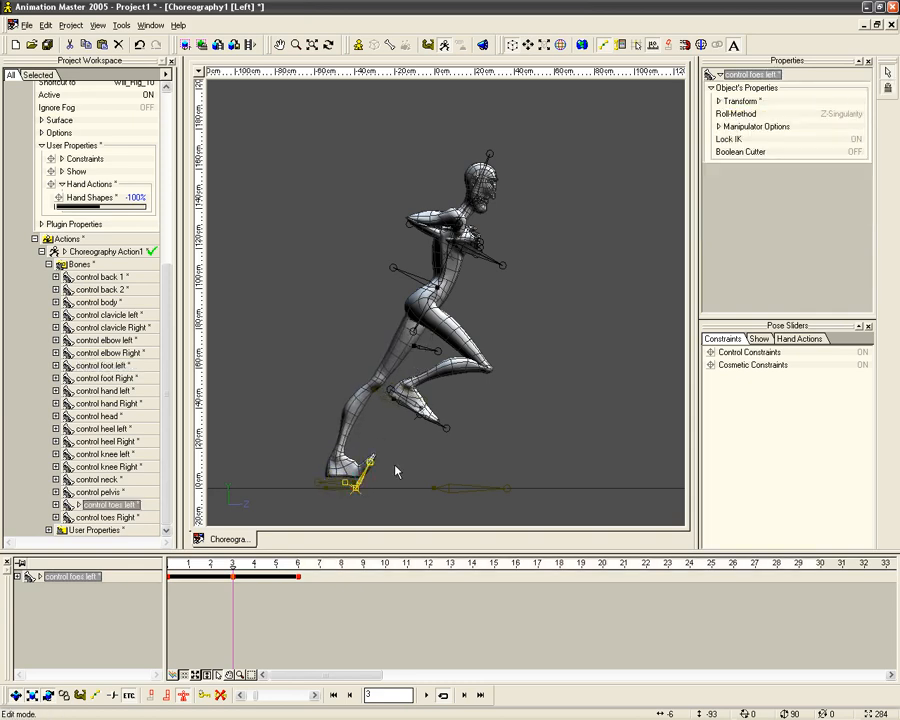
click(718, 101)
click(727, 139)
click(848, 153)
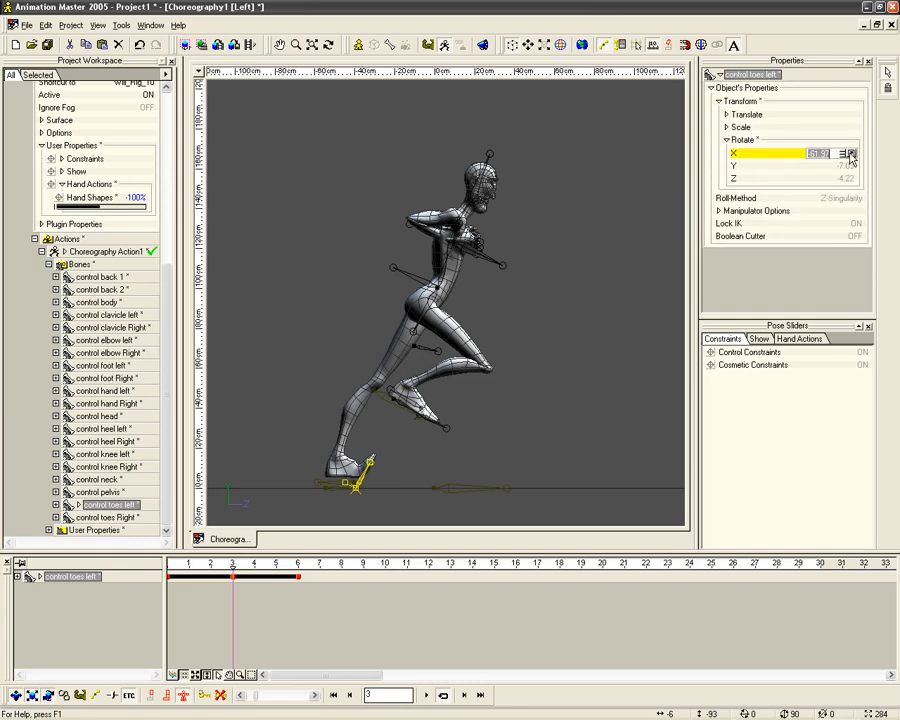
text(0)
click(848, 165)
text(0)
click(848, 178)
text(0)
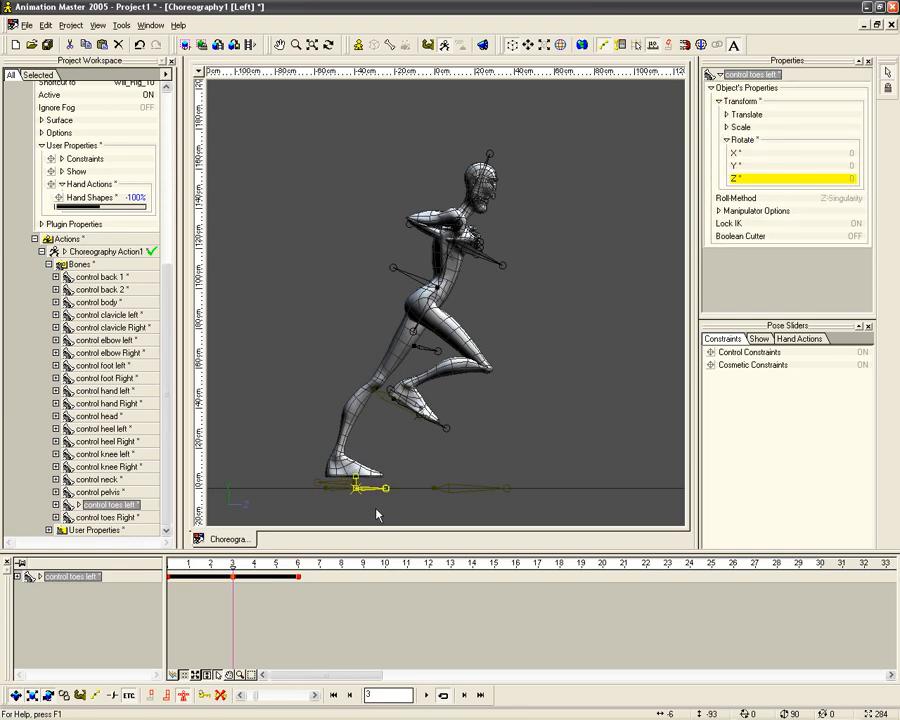
Rotate the left heel control to about -65° on X to lift the heel, and shift the left foot control slightly backward.
click(346, 490)
key(r)
drag(330, 484, 338, 449)
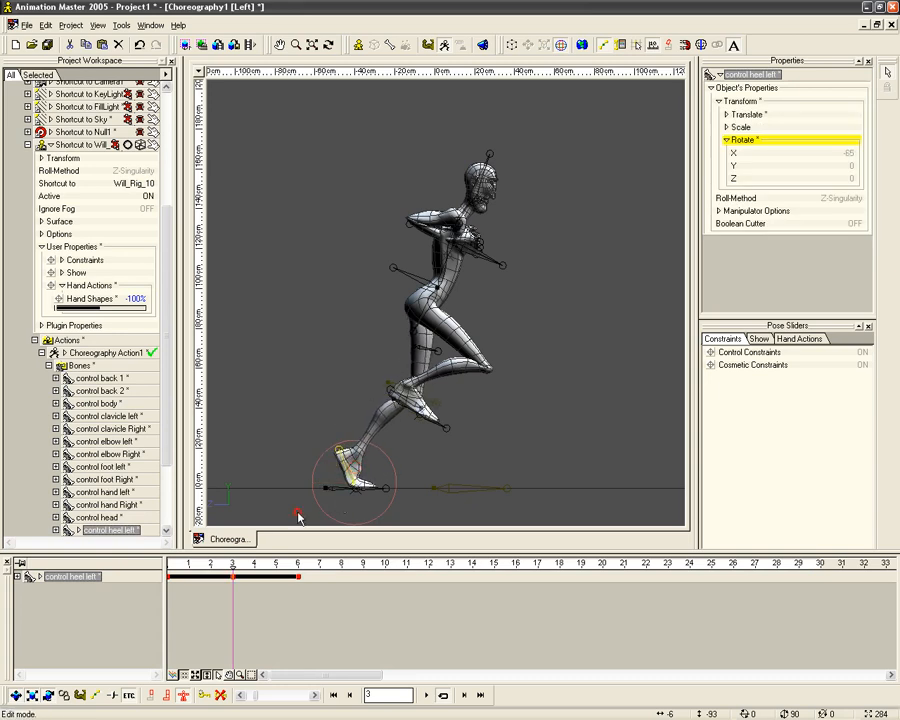
click(335, 488)
click(354, 488)
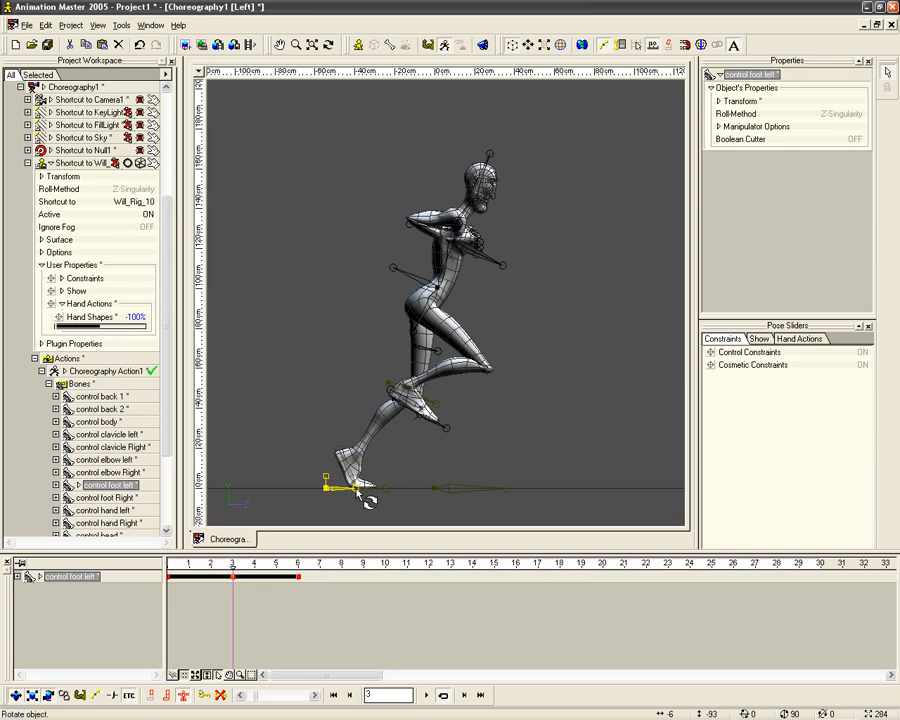
drag(369, 500, 357, 492)
Nudge the body control upward to extend the trailing leg and fine-tune the left foot control's position along the ground.
click(428, 285)
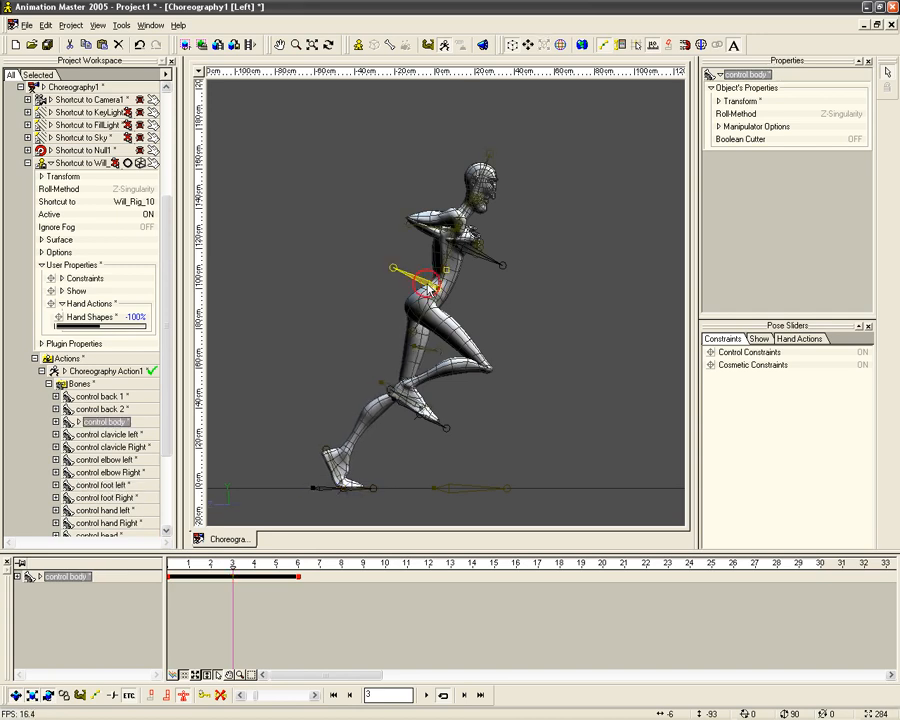
key(Up)
key(Up)
key(Up)
key(Up)
key(Up)
key(Up)
key(Up)
key(Up)
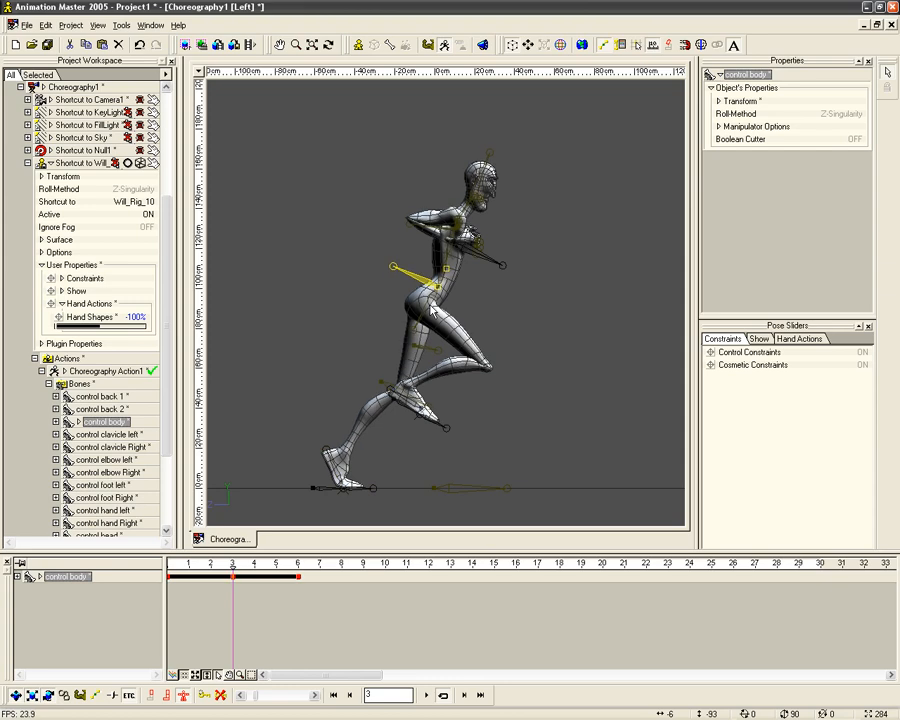
key(Up)
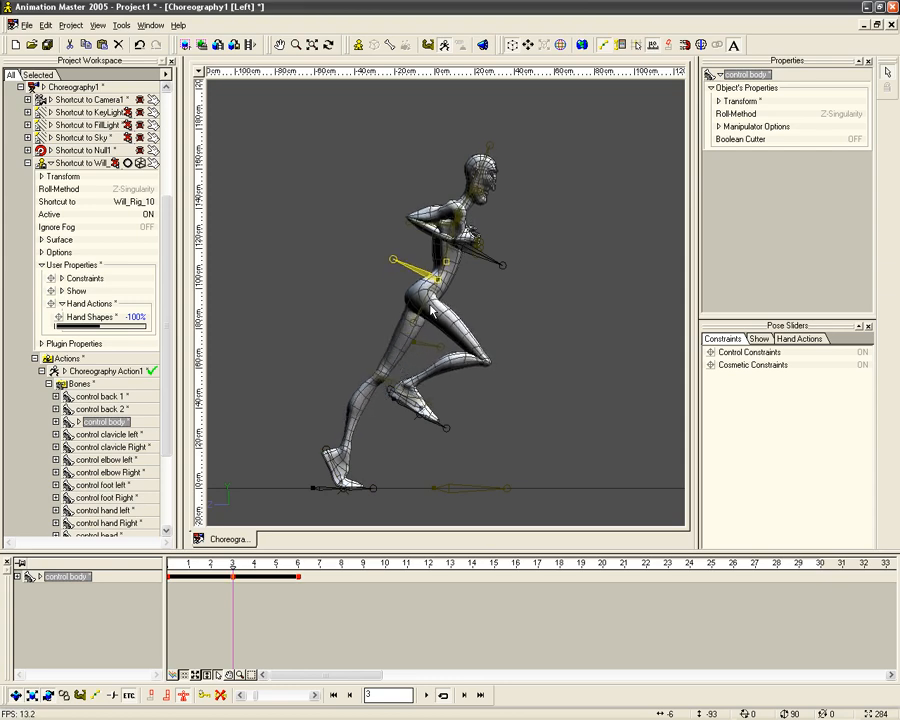
click(317, 489)
key(Up)
key(Up)
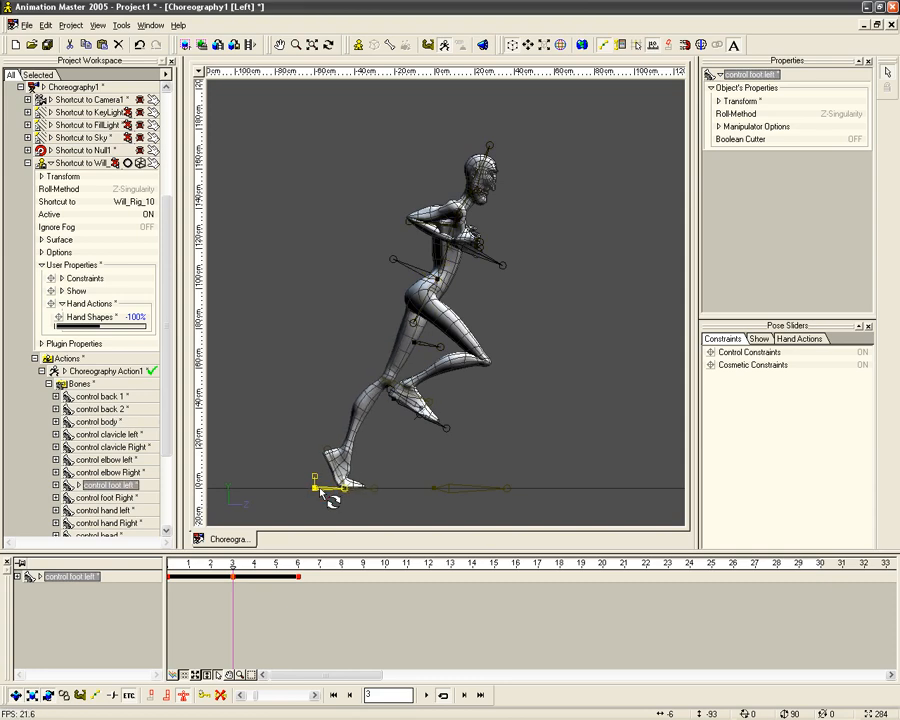
key(Up)
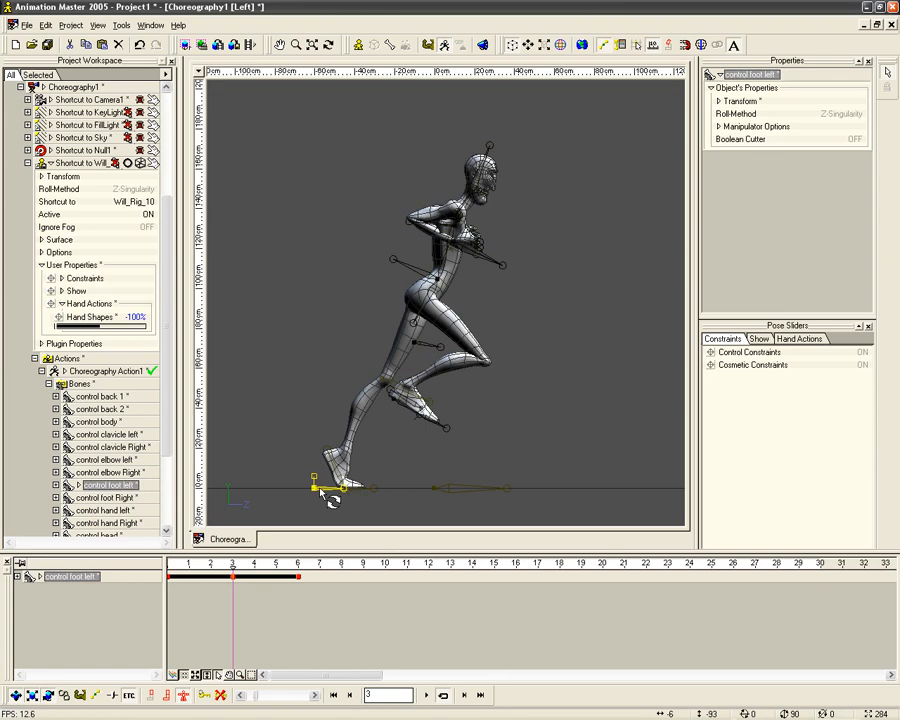
Bring the right foot control forward beneath the raised knee, level the foot and bend the right toes control upward.
click(415, 405)
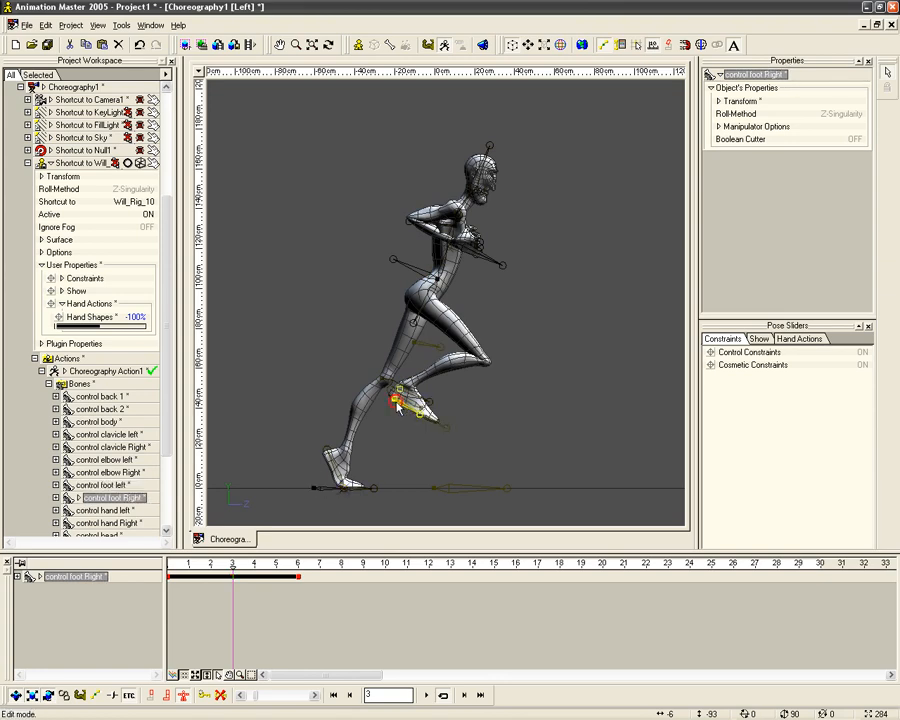
drag(415, 405, 505, 401)
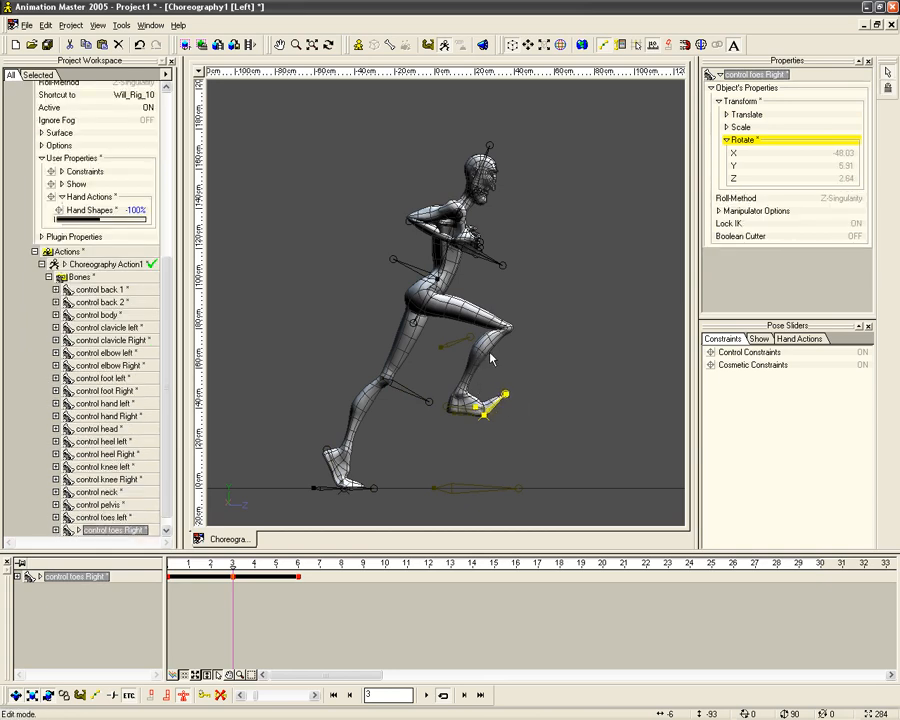
Lower the right hand control to beside the hip, rotate it to point downward and refine its position in perspective.
click(466, 254)
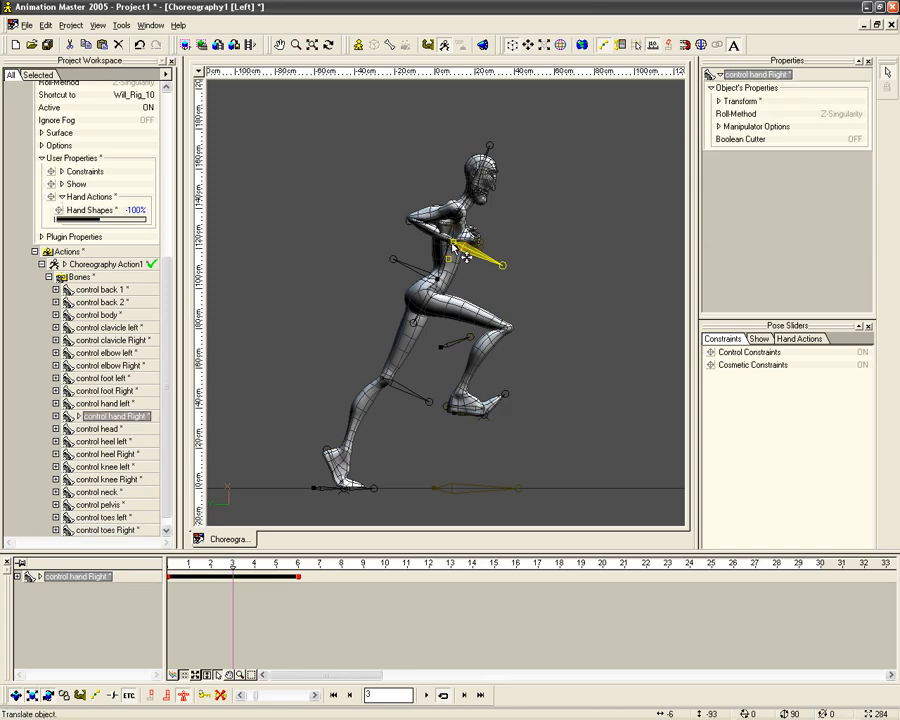
drag(466, 254, 270, 291)
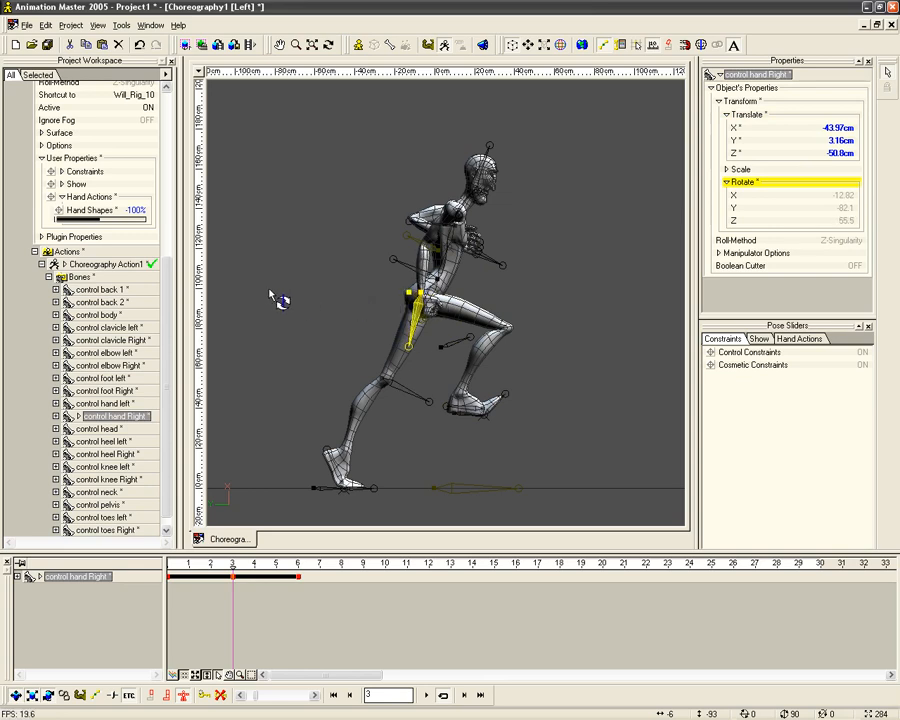
key(t)
drag(466, 318, 415, 332)
scroll(428, 343, up, 3)
drag(415, 286, 404, 269)
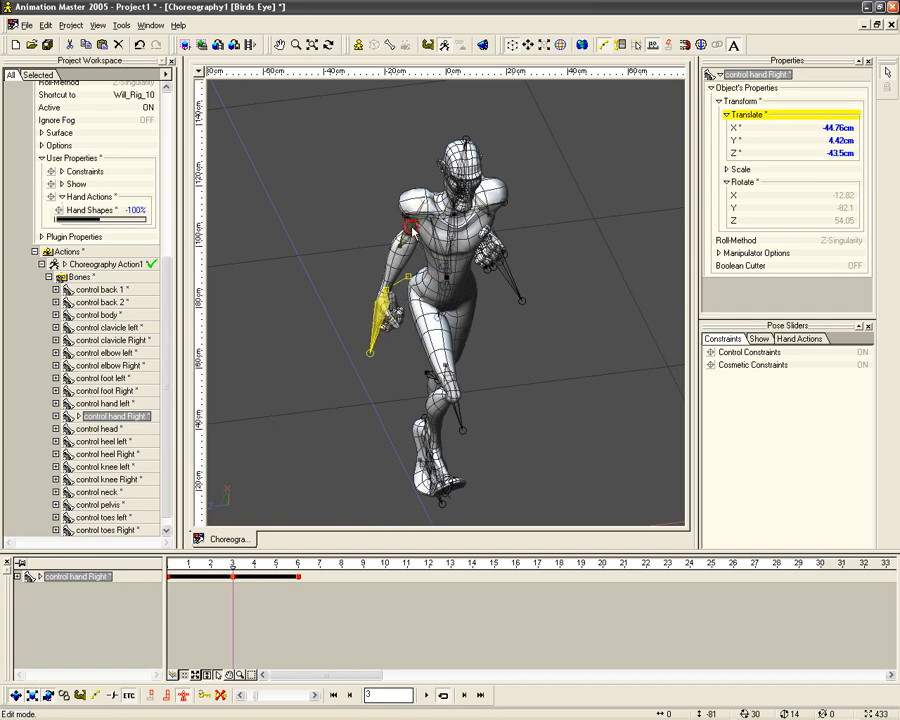
Rotate the right elbow control outward, away from the torso, to about 12.5° on Y.
click(411, 228)
key(r)
drag(420, 196, 376, 200)
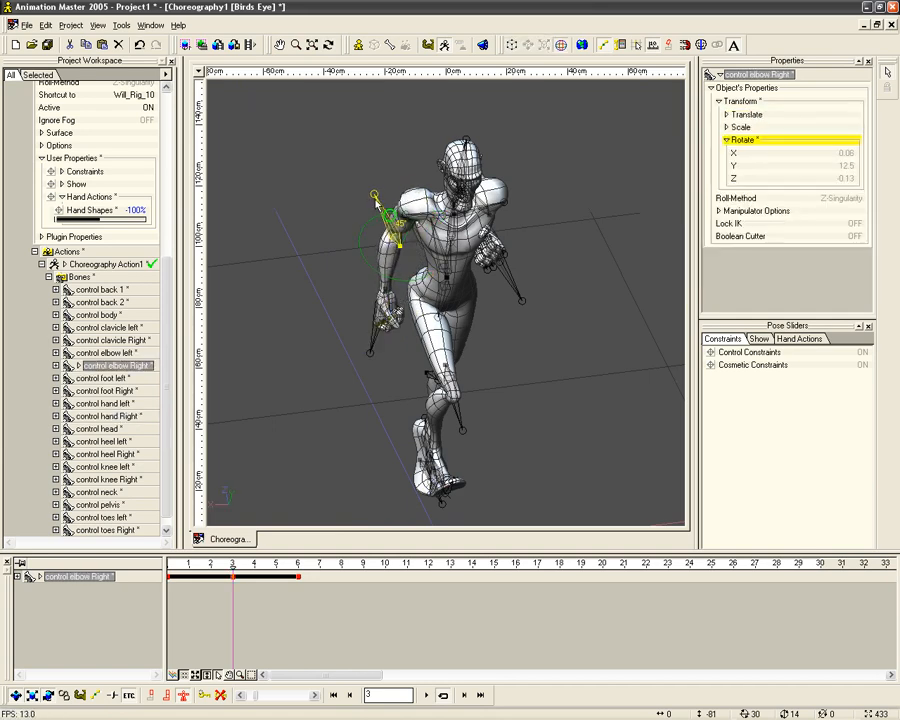
Rotate the right hand control to about -22° on Z and reposition it beside the hip, at about X -45, Y -3, Z -38 cm.
click(376, 292)
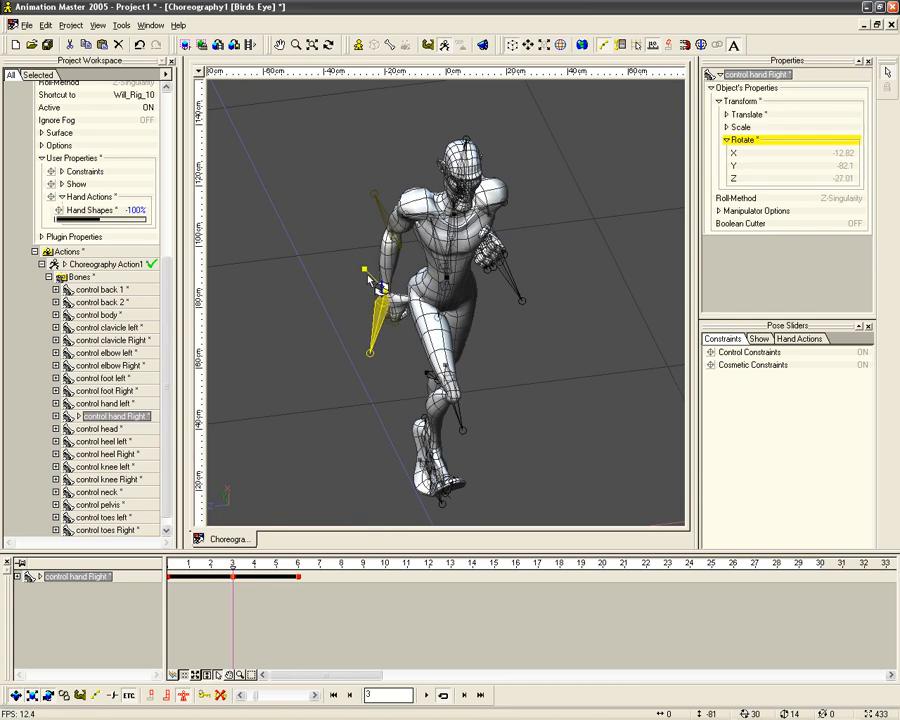
drag(372, 283, 390, 300)
middle_drag(390, 300, 368, 287)
key(KP_6)
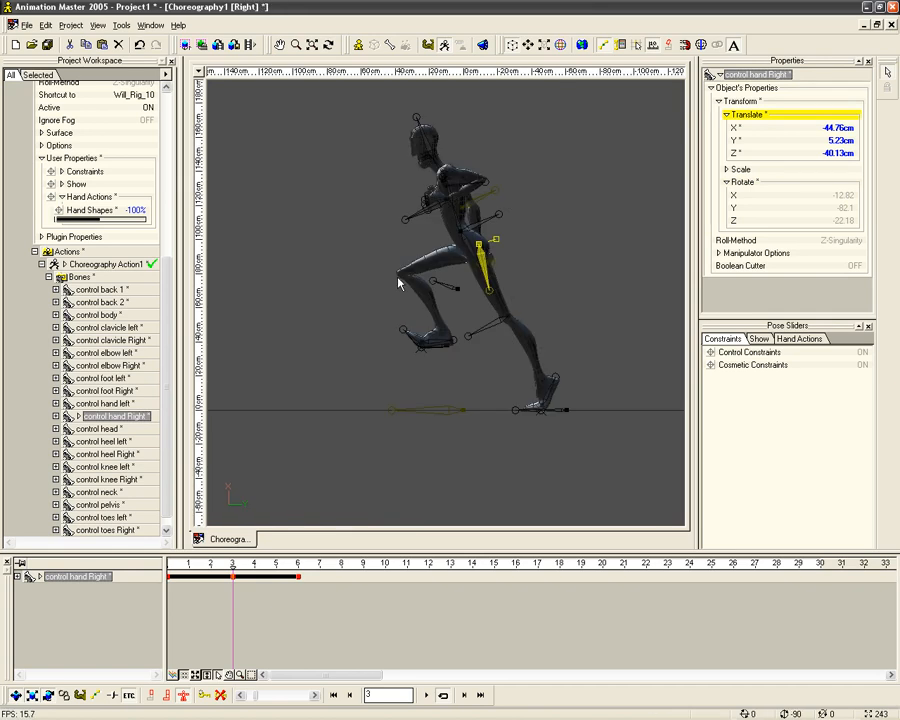
key(KP_4)
mouse_move(437, 305)
mouse_down()
mouse_move(448, 311)
mouse_move(428, 300)
mouse_up()
key(KP_1)
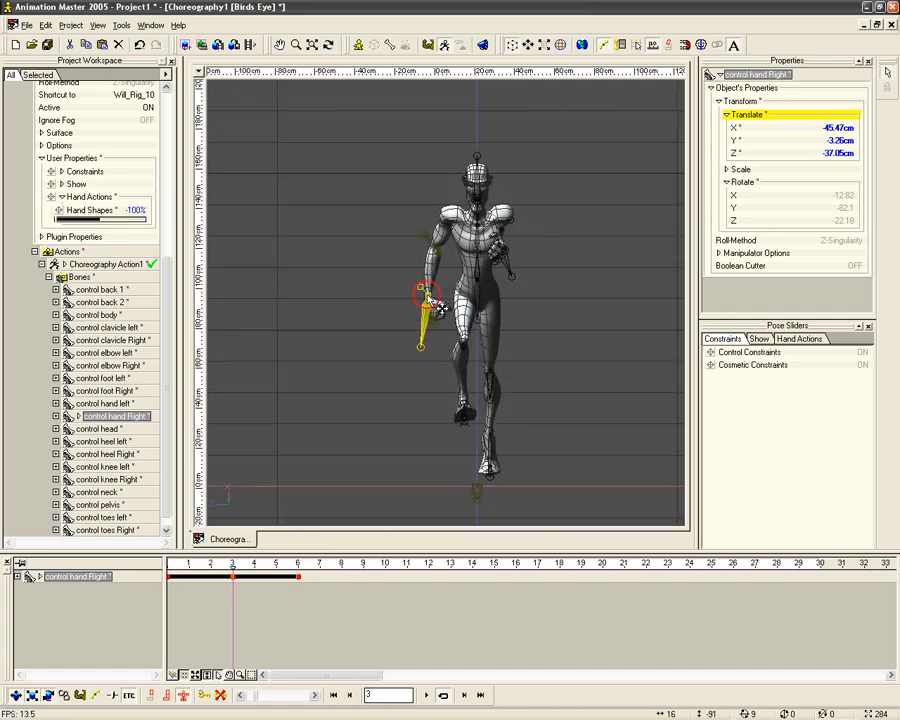
mouse_move(428, 297)
ctrl+right_down()
mouse_move(481, 318)
mouse_move(436, 307)
ctrl+right_up()
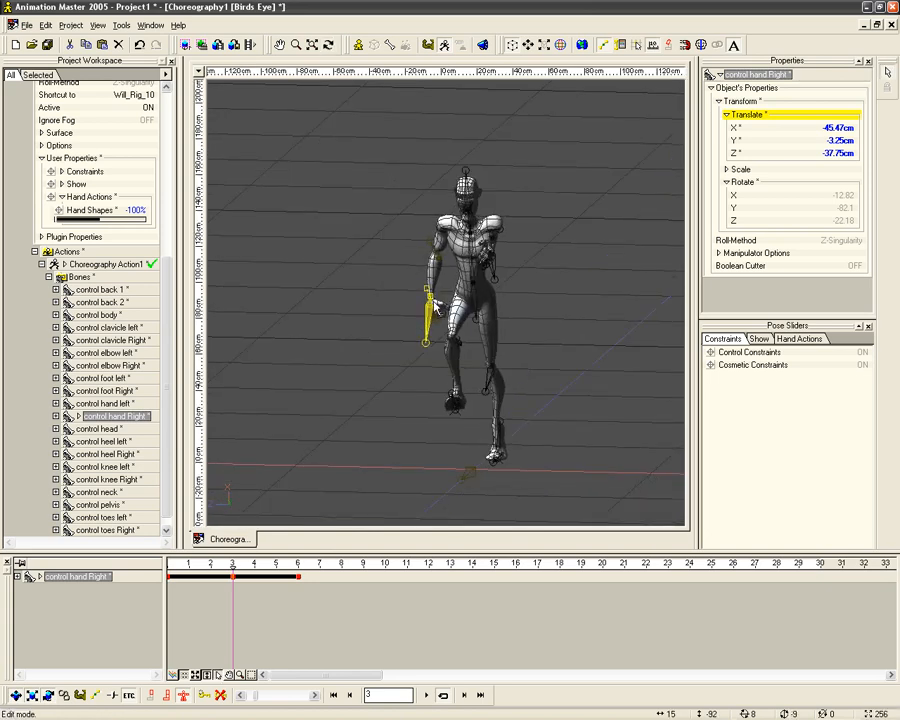
Move the left hand control forward and down in front of the torso and rotate it to line up with the forearm.
key(KP_4)
click(487, 262)
drag(487, 262, 512, 284)
key(r)
drag(570, 300, 558, 277)
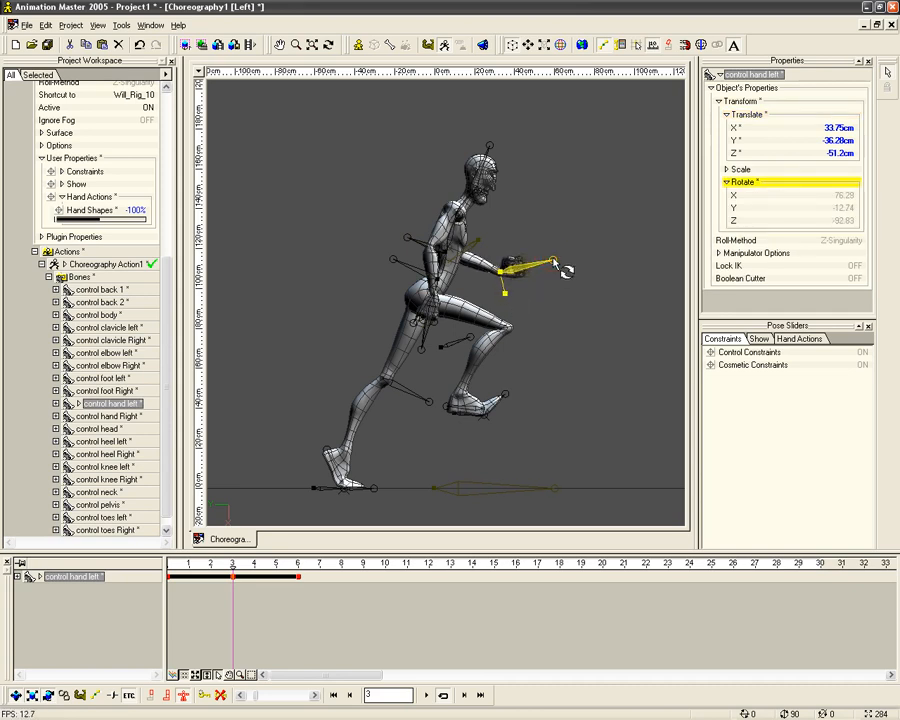
drag(509, 295, 512, 256)
key(t)
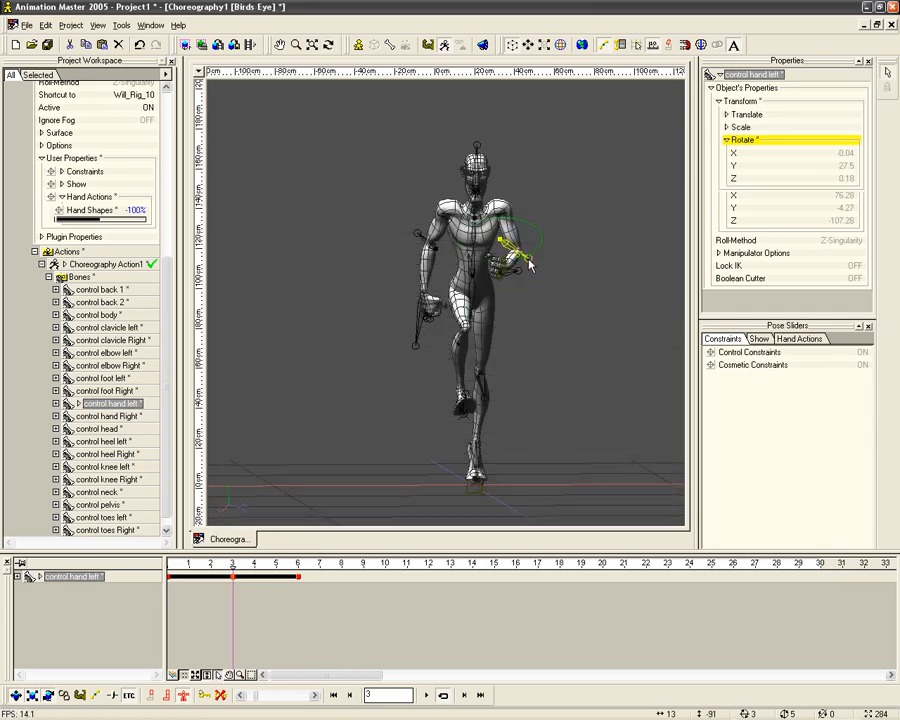
Rotate the left elbow control outward and turn the left hand inward across the body, to about 110° X, -6° Y, -102° Z.
click(524, 265)
click(497, 270)
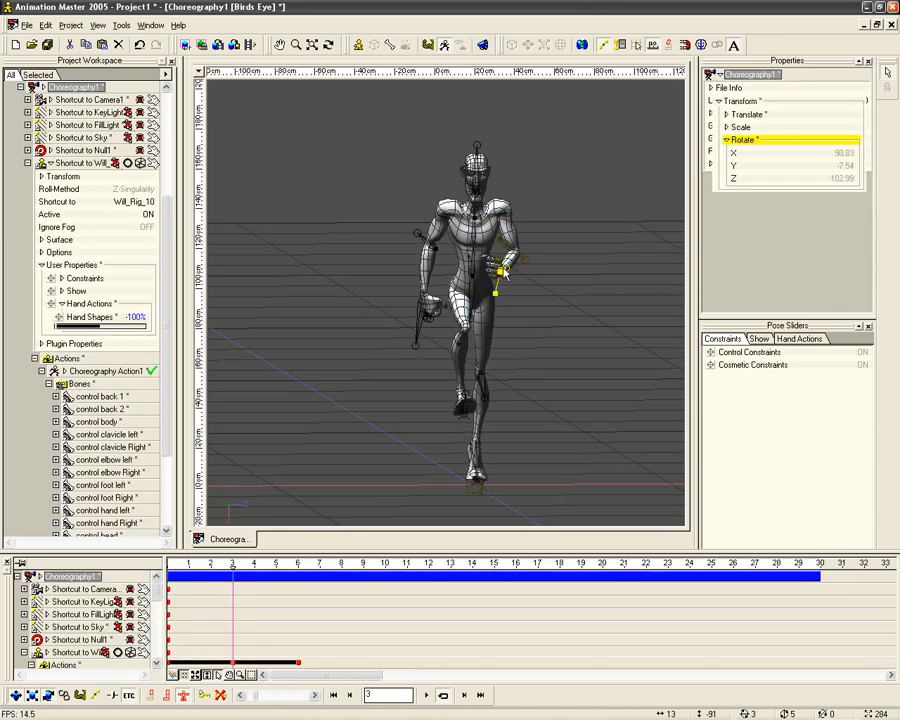
key(t)
drag(494, 288, 500, 243)
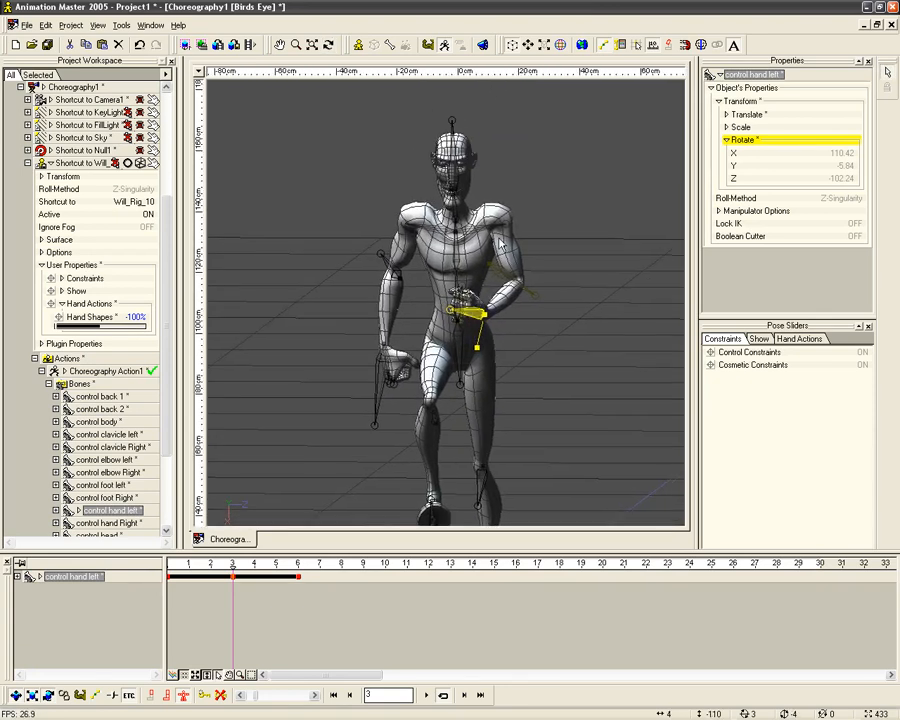
Rotate the left and right clavicle controls slightly to adjust both shoulders at frame 3.
click(506, 228)
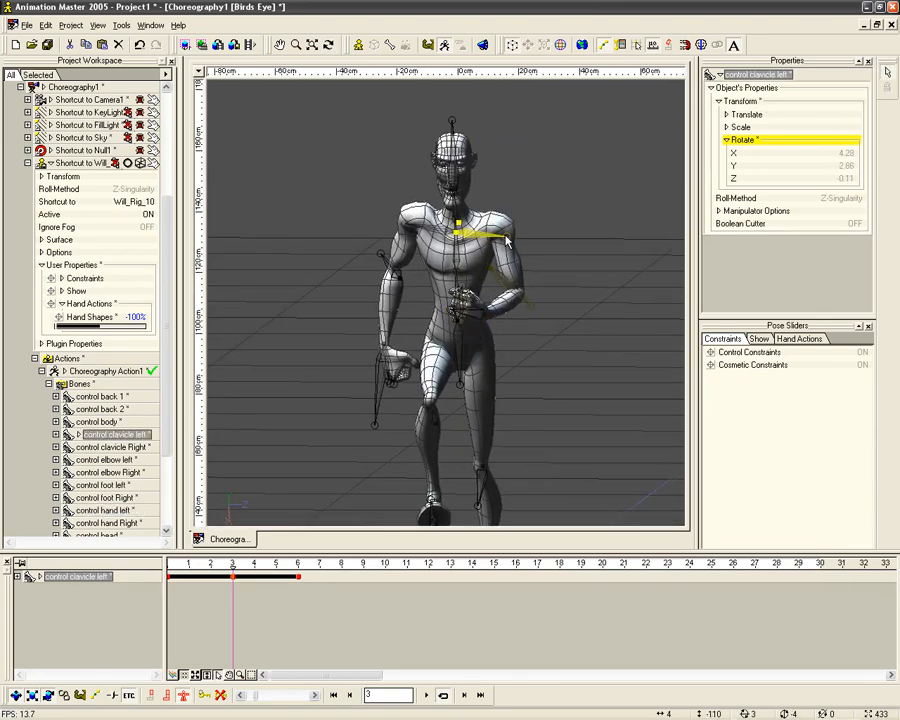
click(405, 238)
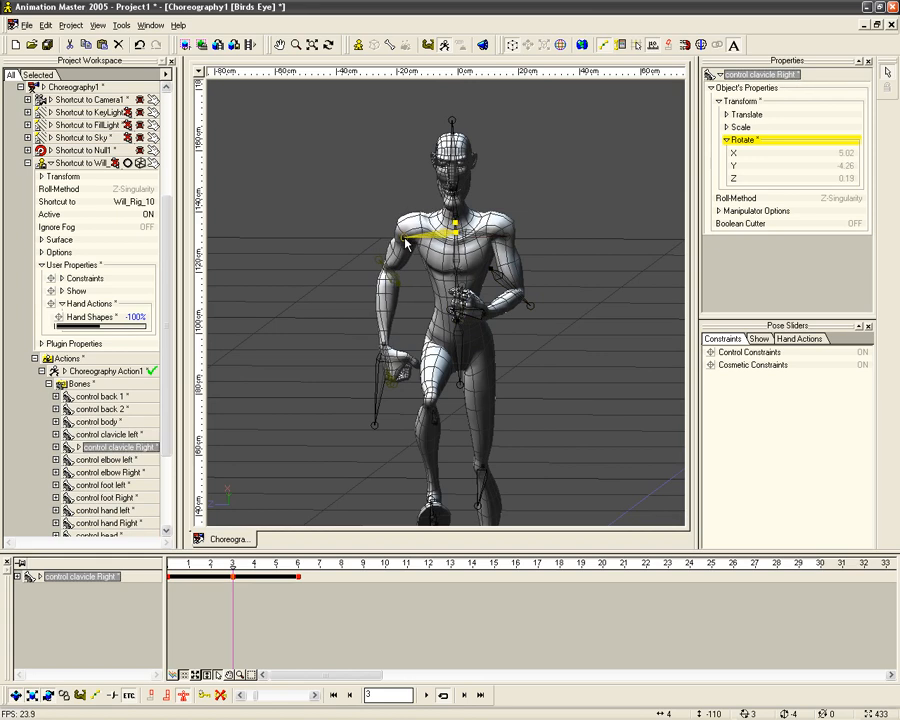
Rotate the right clavicle control to about 5.8° X, -5.7° Y, 0.3° Z at frame 3 and check the pose from the left side.
drag(405, 238, 406, 241)
right_drag(406, 241, 510, 281)
key(3)
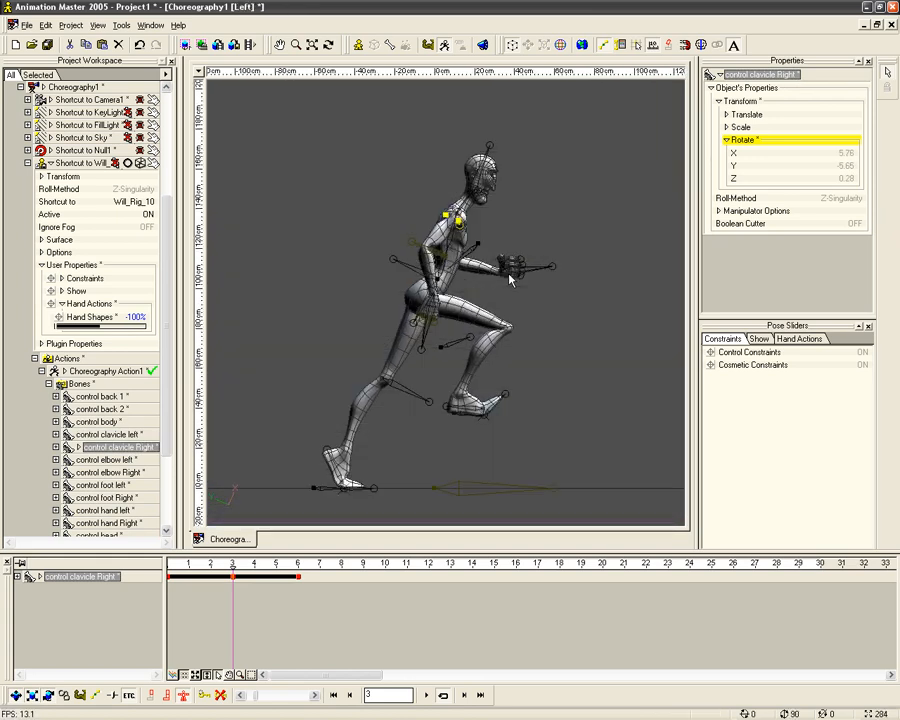
drag(342, 484, 461, 276)
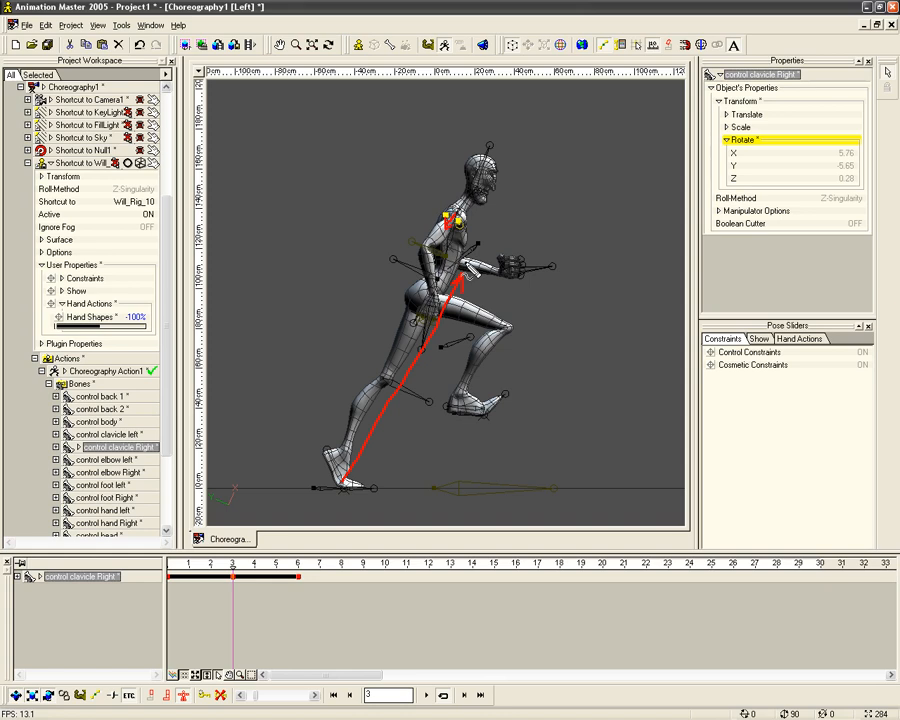
drag(477, 185, 483, 217)
key(Escape)
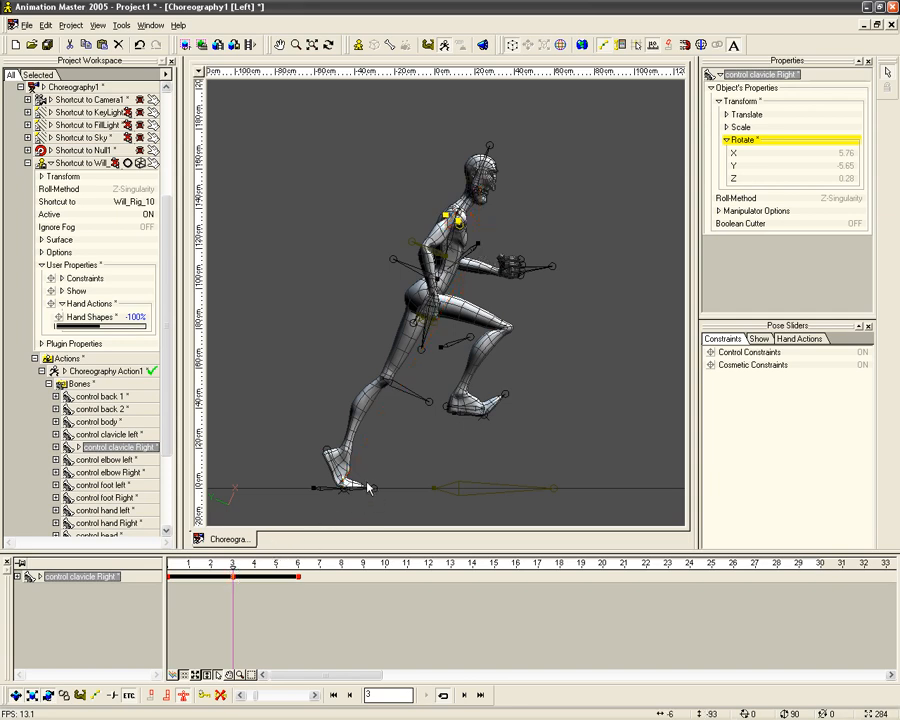
Tilt the neck control forward at frame 3 and rotate the head control back to about -25° on X.
mouse_move(233, 567)
mouse_down()
mouse_move(167, 567)
mouse_move(237, 566)
mouse_up()
scroll(497, 230, up, 5)
middle_drag(507, 212, 498, 271)
scroll(470, 248, up, 1)
click(445, 238)
drag(452, 236, 474, 230)
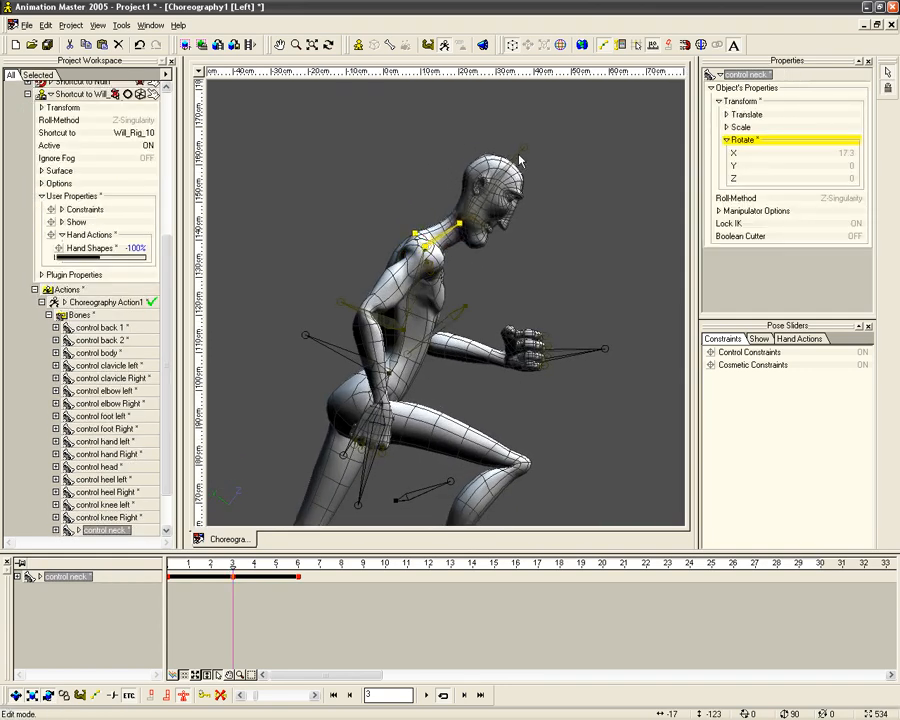
drag(522, 150, 487, 120)
drag(459, 222, 455, 218)
drag(469, 119, 472, 122)
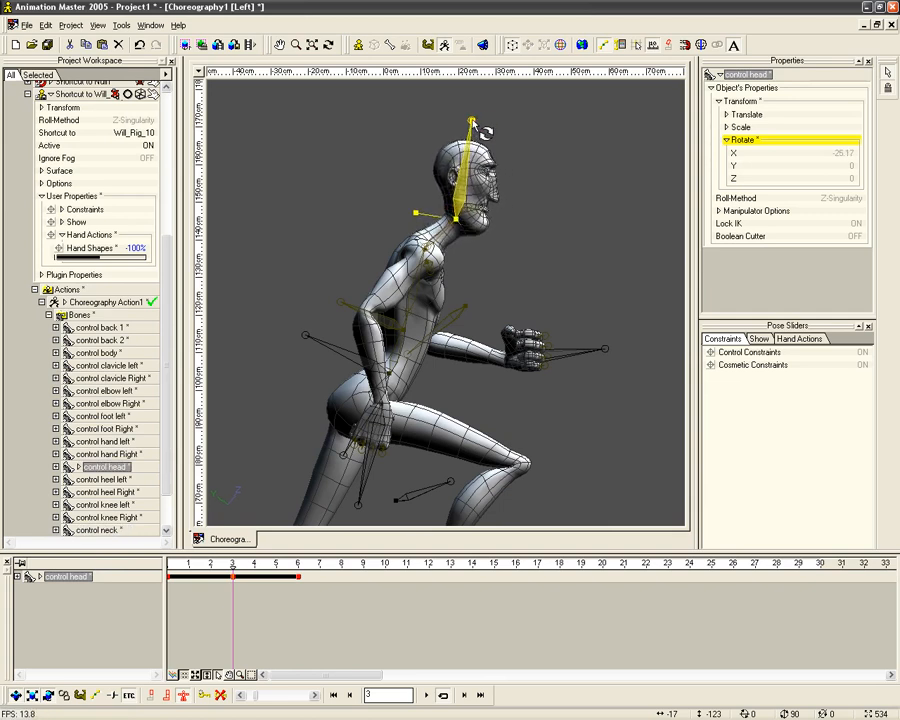
Lean the neck slightly further forward at frame 3 and rotate the head control back to about -36° on X.
scroll(474, 126, down, 2)
mouse_move(233, 564)
mouse_down()
mouse_move(169, 564)
mouse_move(232, 564)
mouse_up()
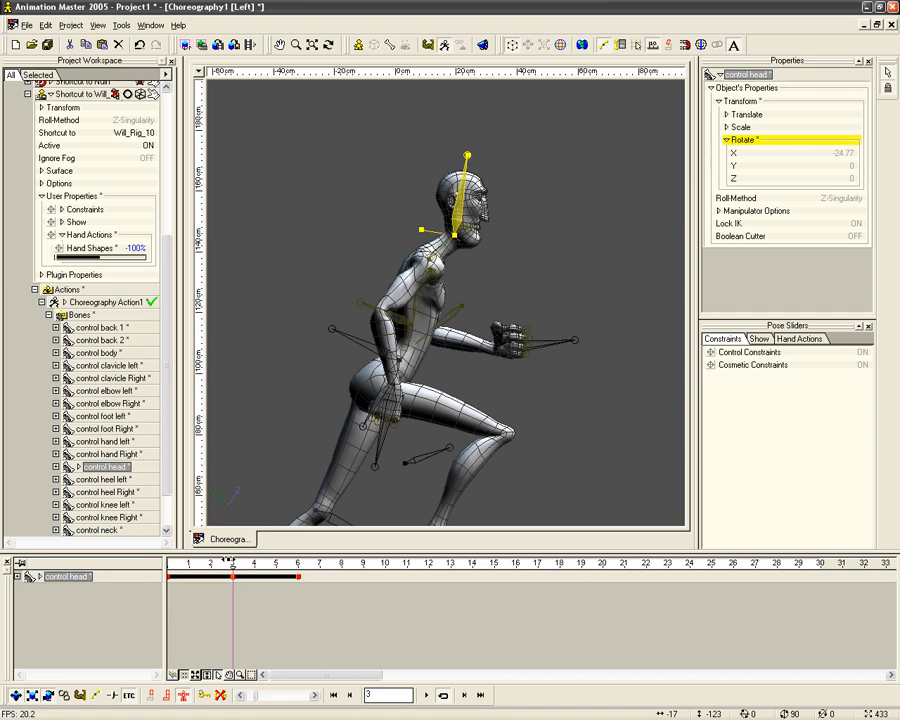
drag(456, 238, 463, 243)
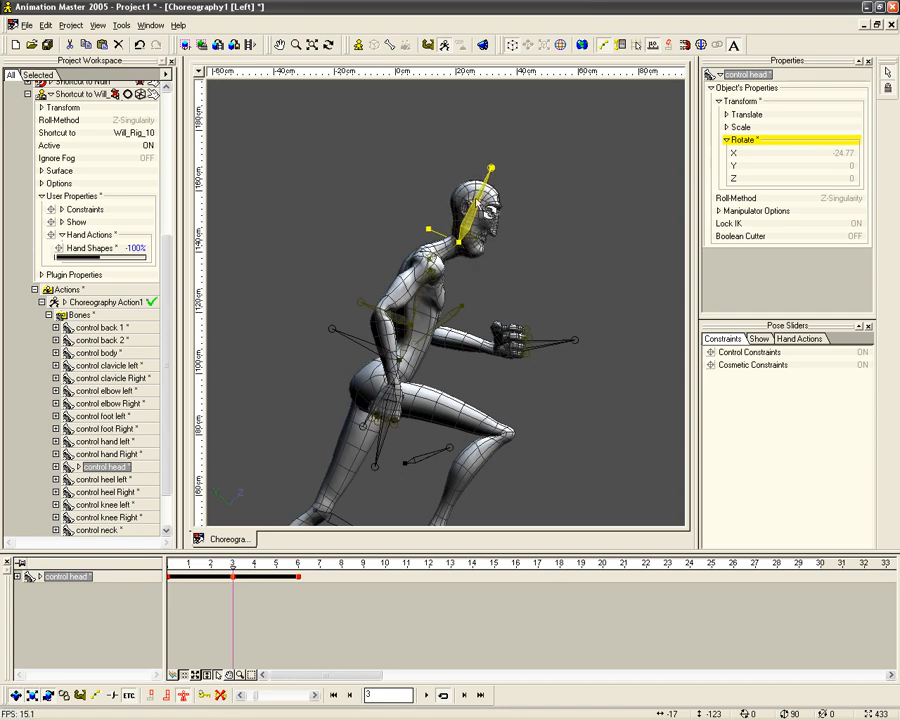
drag(502, 176, 480, 158)
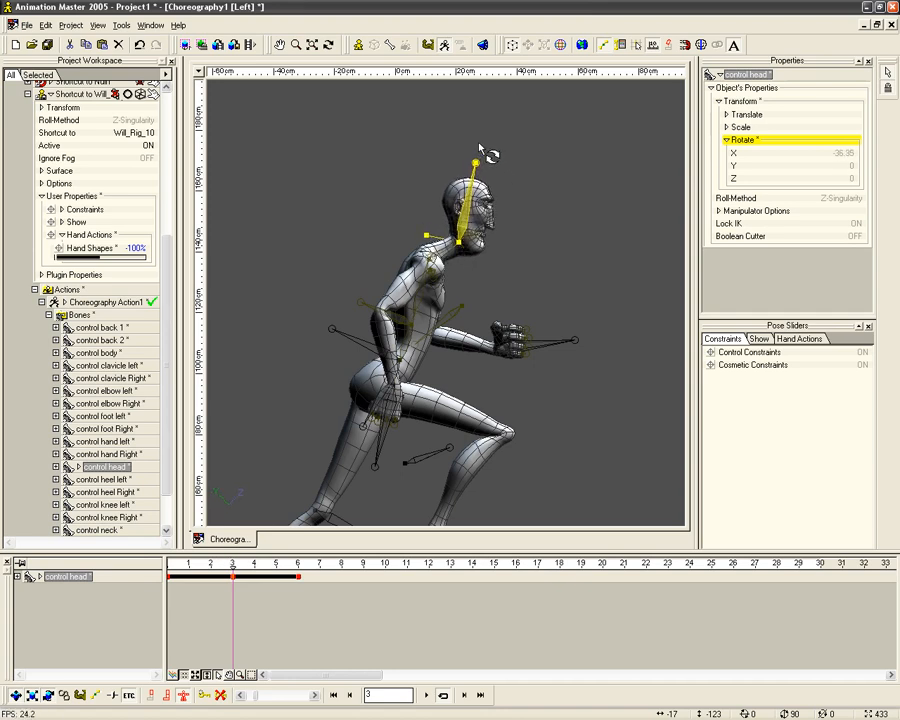
Compare the full-body side poses at frames 0, 3 and 6 and examine the motion between them.
mouse_move(238, 568)
mouse_down()
mouse_move(187, 562)
mouse_move(298, 555)
mouse_move(168, 556)
mouse_move(302, 548)
mouse_move(155, 546)
mouse_up()
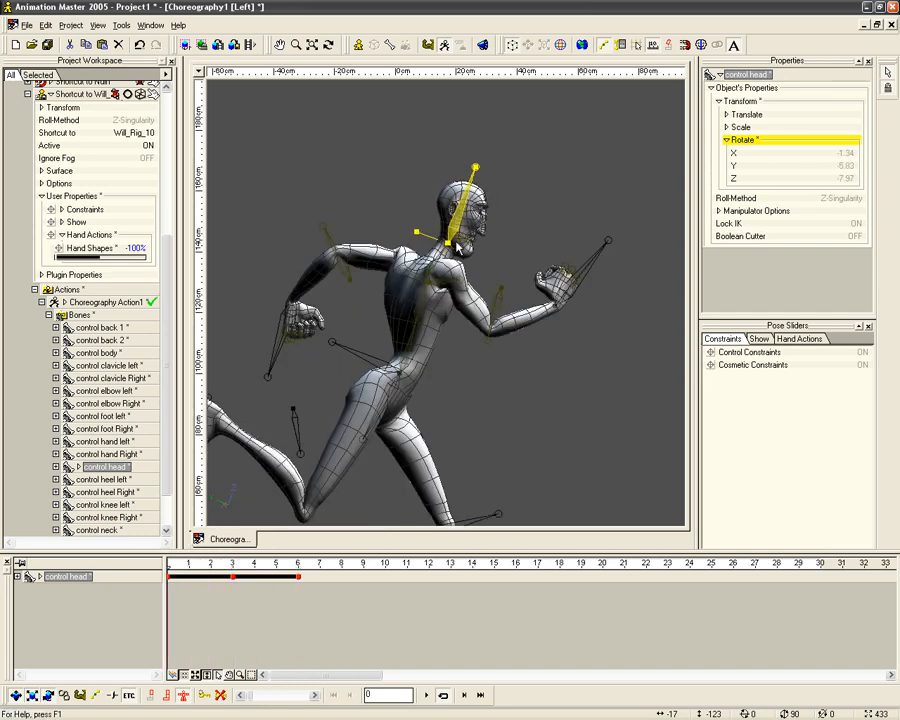
middle_drag(362, 390, 444, 350)
scroll(408, 350, down, 3)
drag(235, 562, 155, 565)
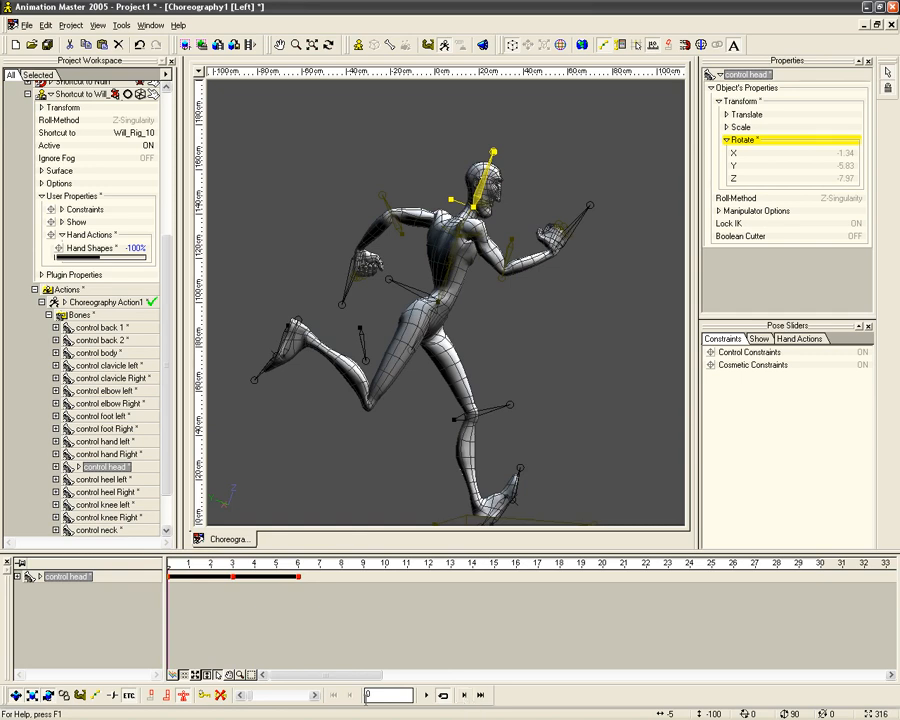
click(231, 565)
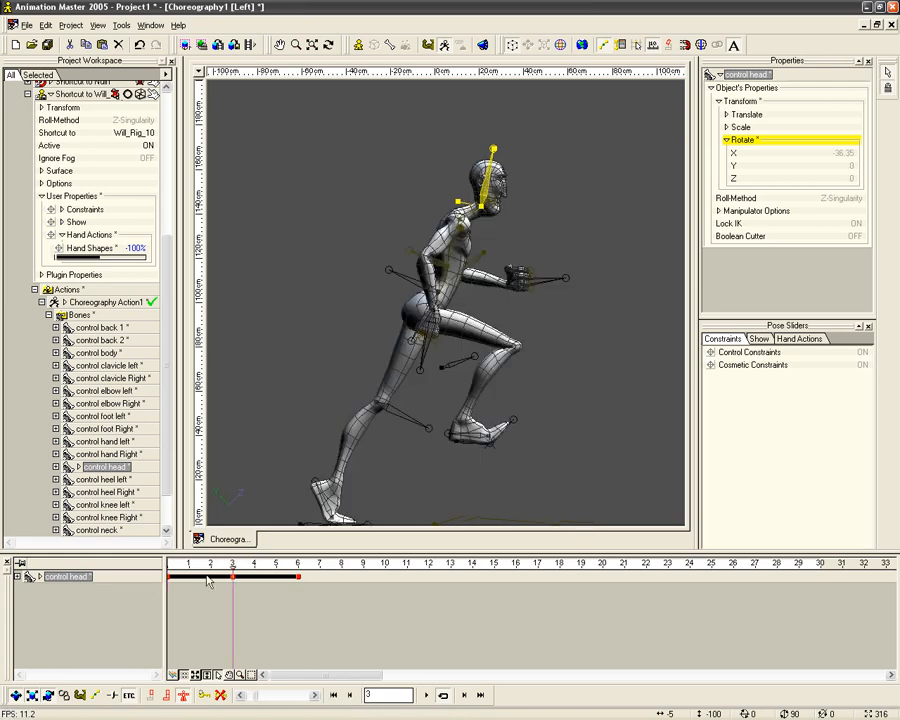
click(335, 696)
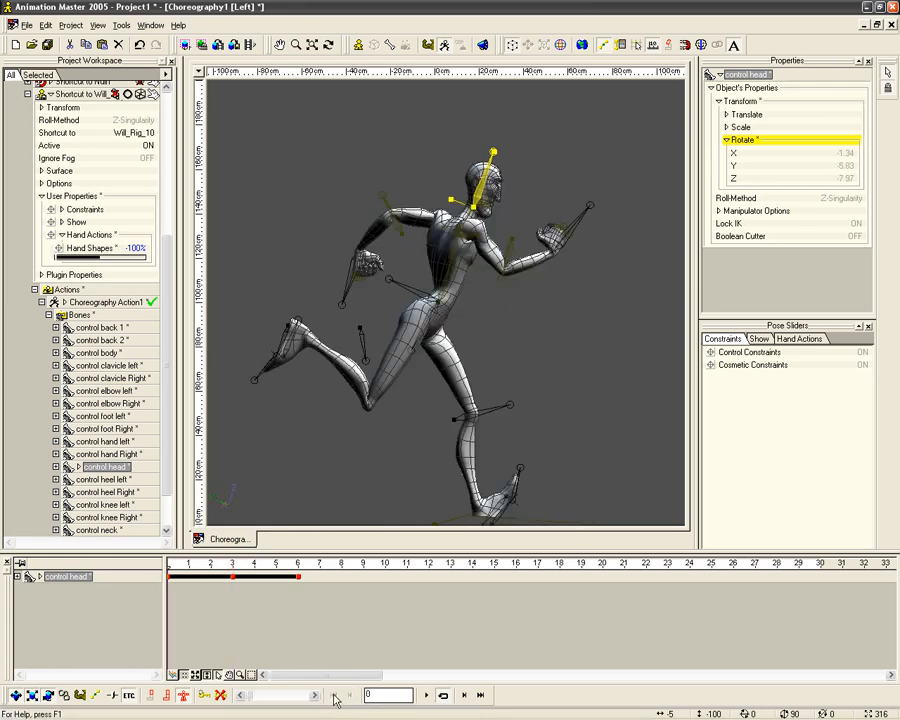
click(480, 695)
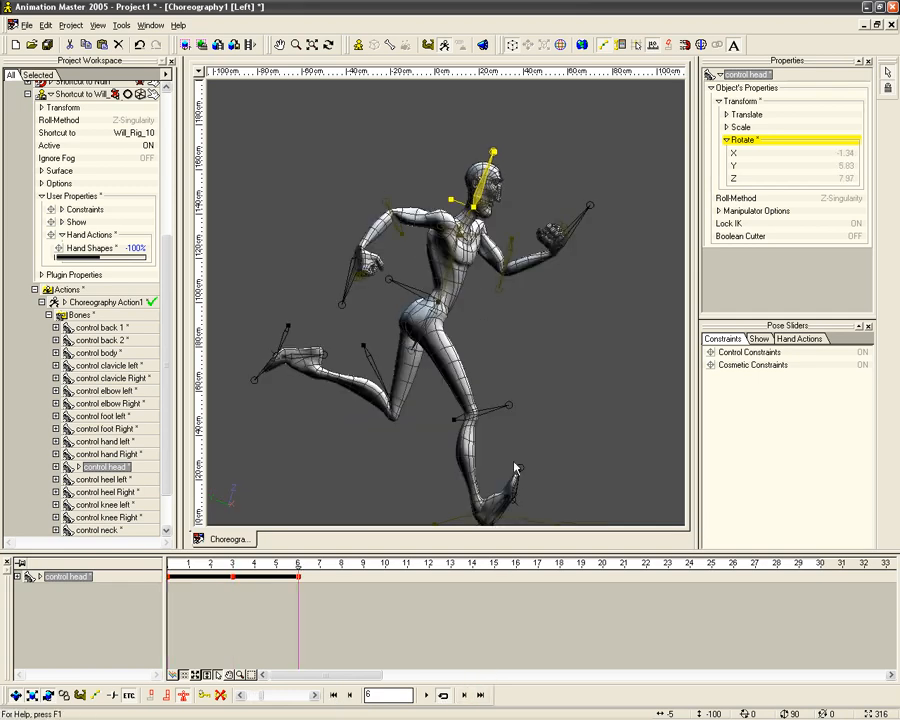
right_drag(516, 468, 530, 407)
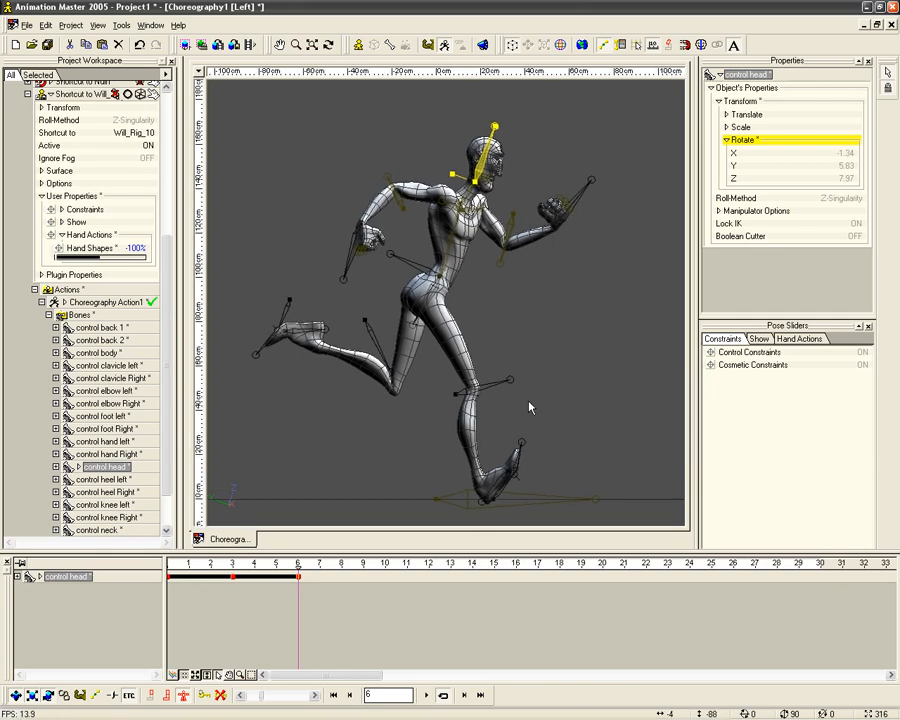
click(335, 695)
click(335, 695)
drag(220, 568, 130, 573)
click(335, 695)
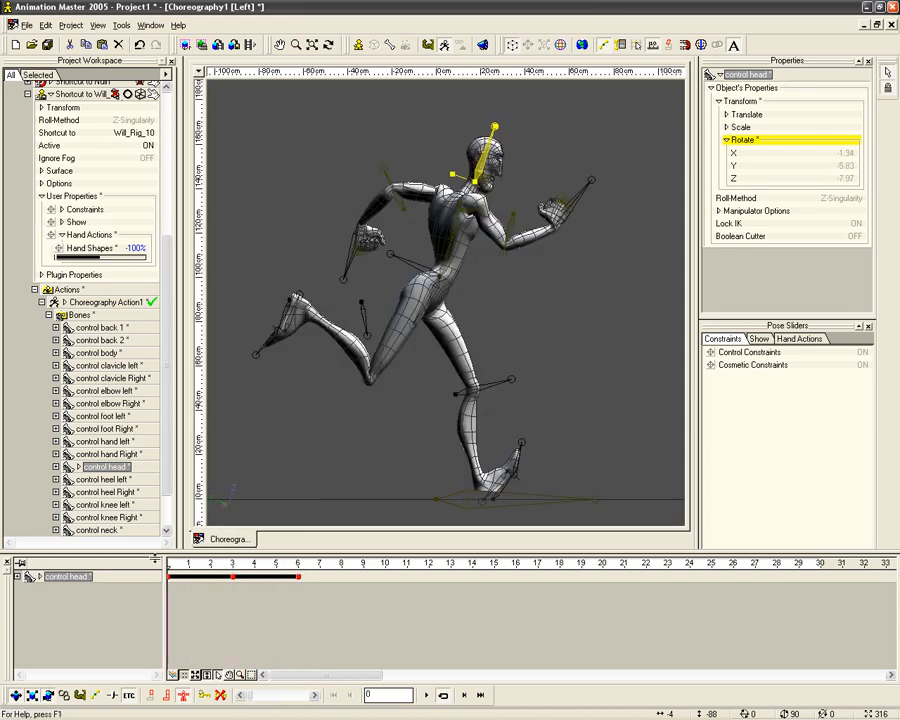
Set the left foot control's rotation to 0° on X, Y and Z at frame 1.
drag(200, 570, 177, 566)
click(188, 570)
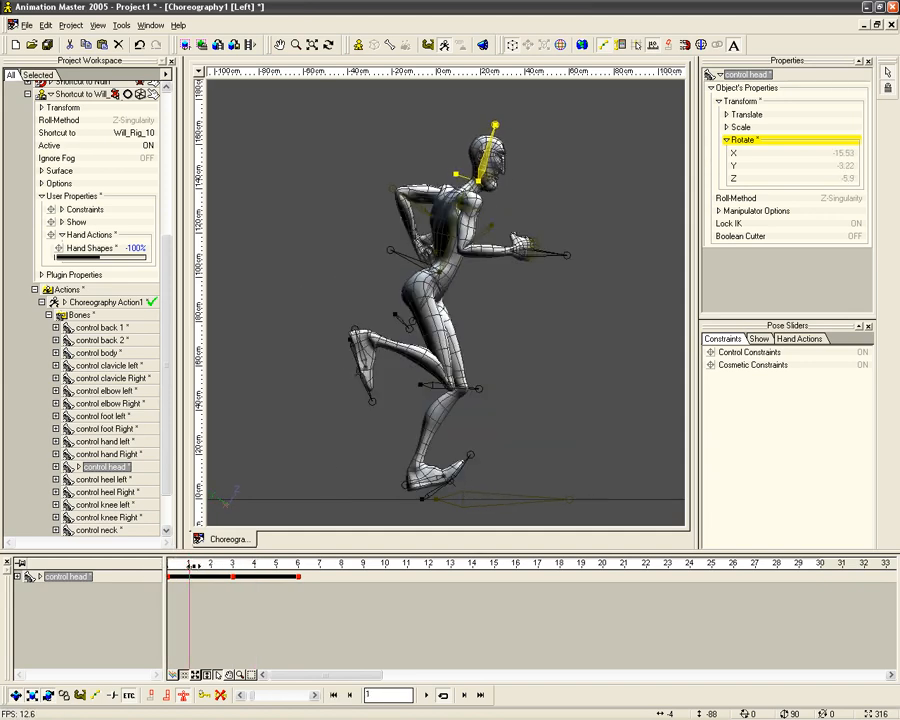
click(432, 499)
click(719, 101)
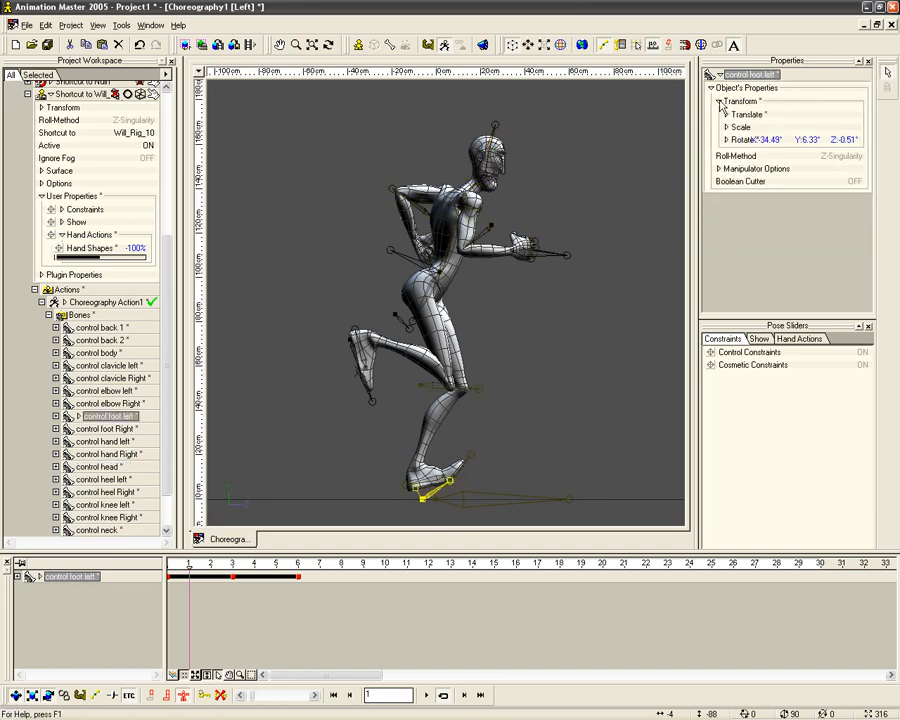
click(768, 140)
text(012)
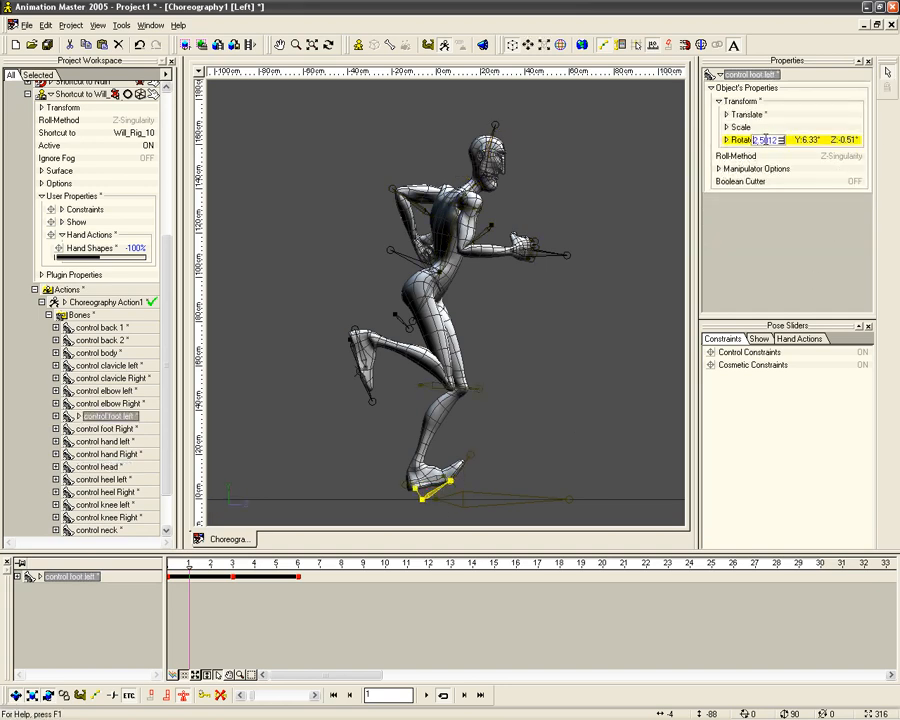
key(Return)
click(805, 140)
text(0)
key(Return)
click(850, 140)
text(0)
key(Return)
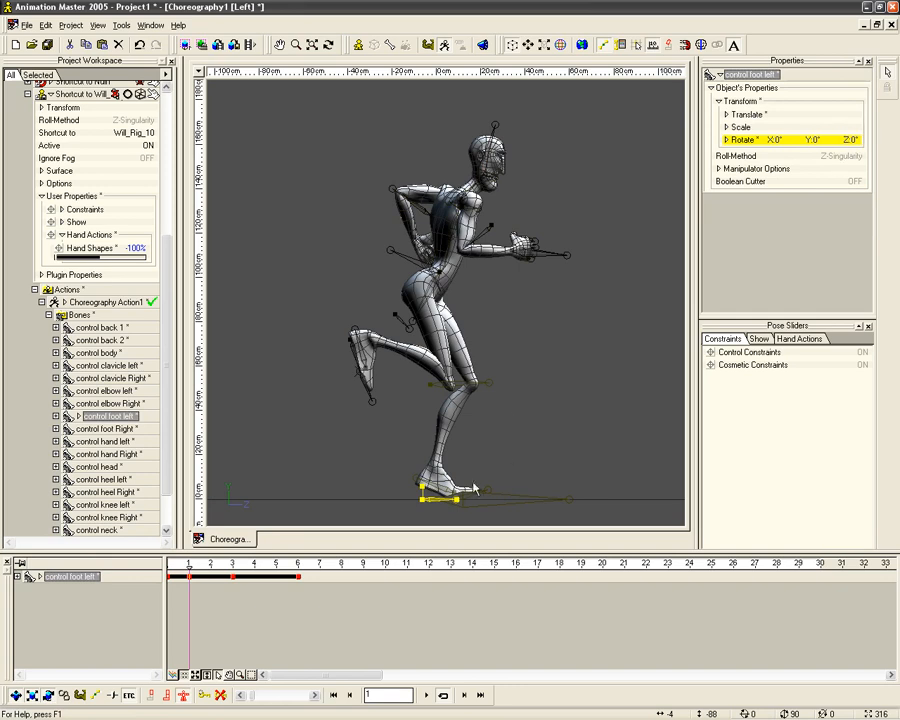
Set the left toes and left heel controls to 0° rotation on all axes at frame 1 so the foot lies flat.
click(500, 490)
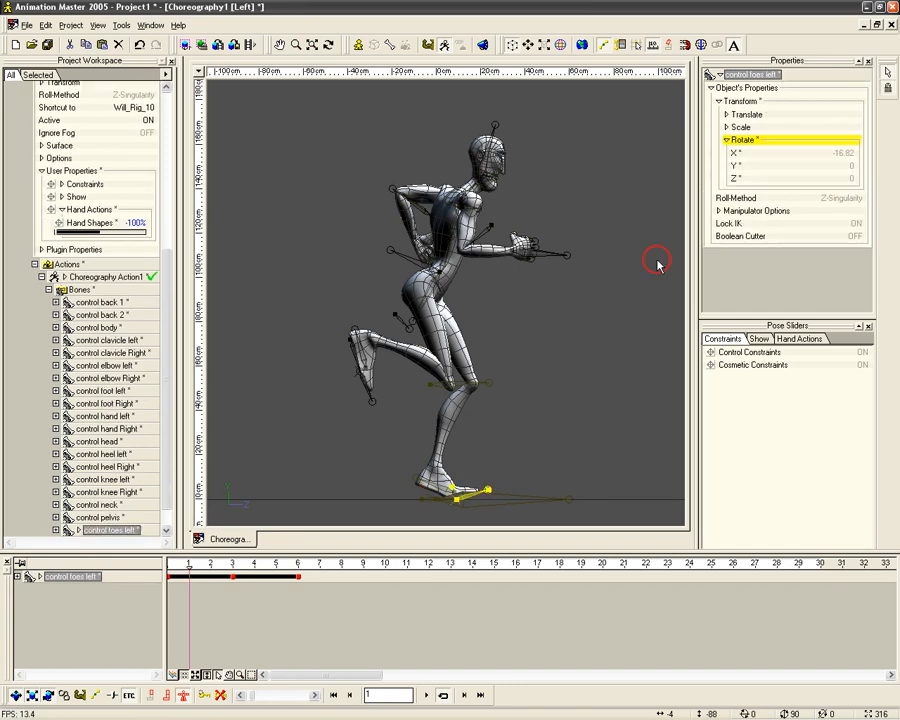
click(838, 166)
click(836, 178)
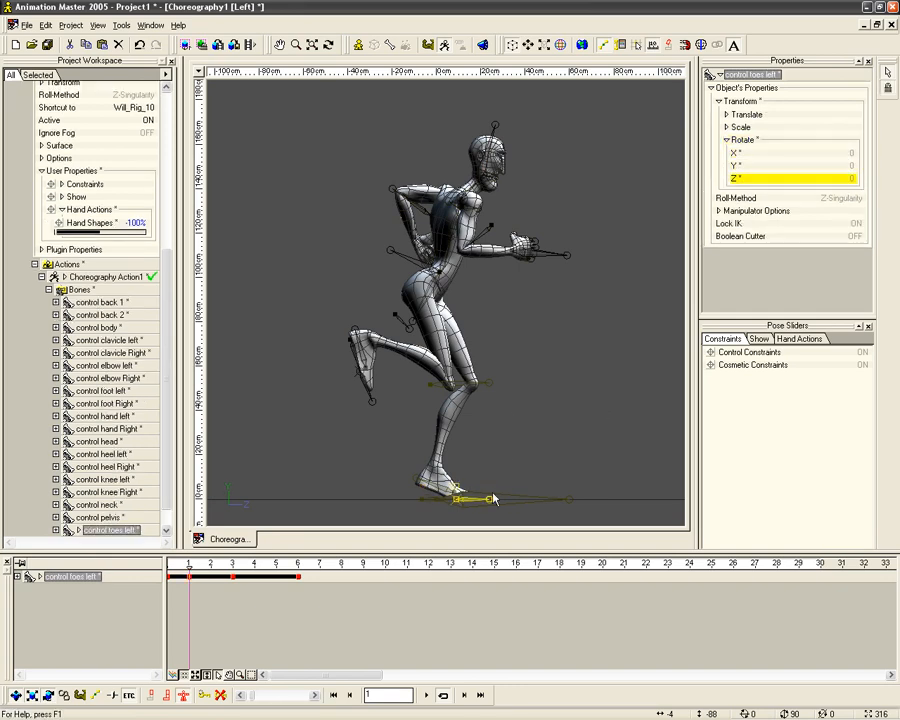
click(422, 485)
click(848, 152)
click(846, 166)
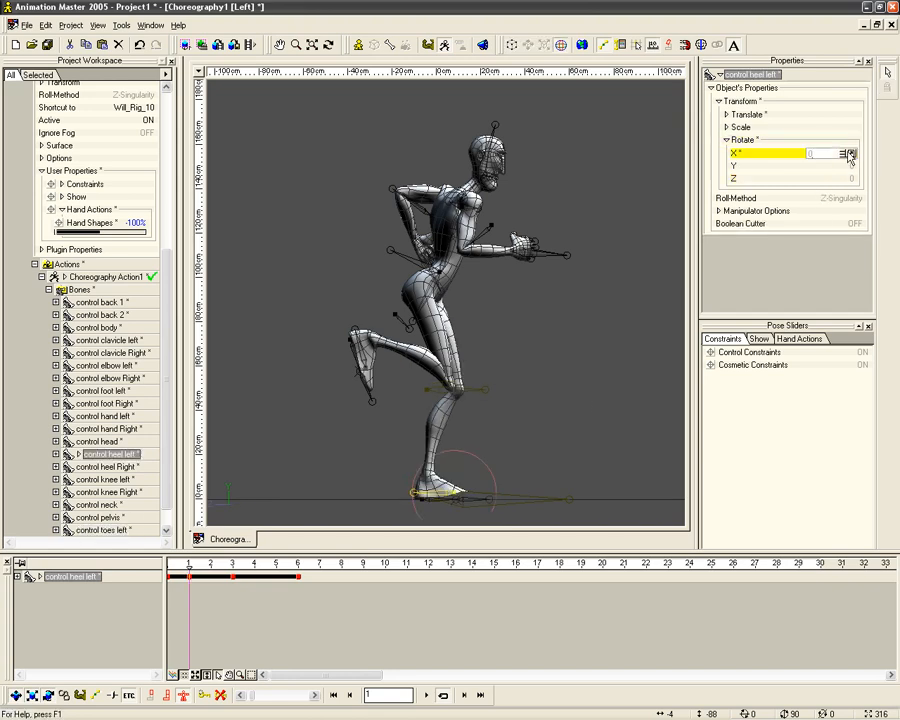
click(848, 178)
key(Return)
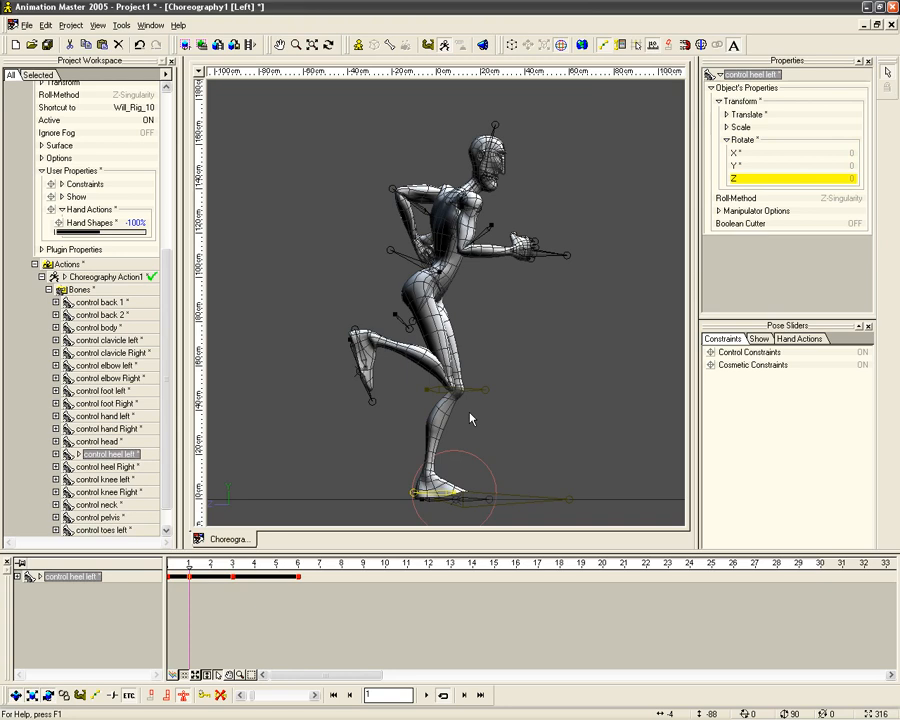
Swing the right foot up and back behind the body at frame 1 and rotate the right toes control to about 7° X, 5° Y.
click(359, 378)
drag(359, 378, 494, 332)
click(303, 382)
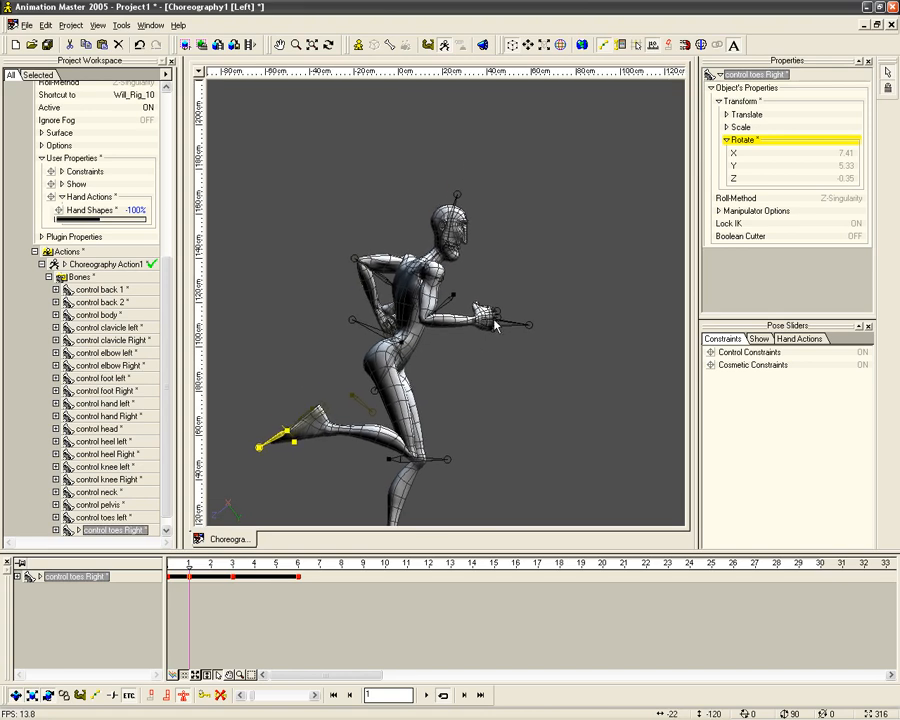
Move the right hand control forward to about X -24, Y -59, Z -53 cm and swing the left hand control back behind the torso.
click(494, 322)
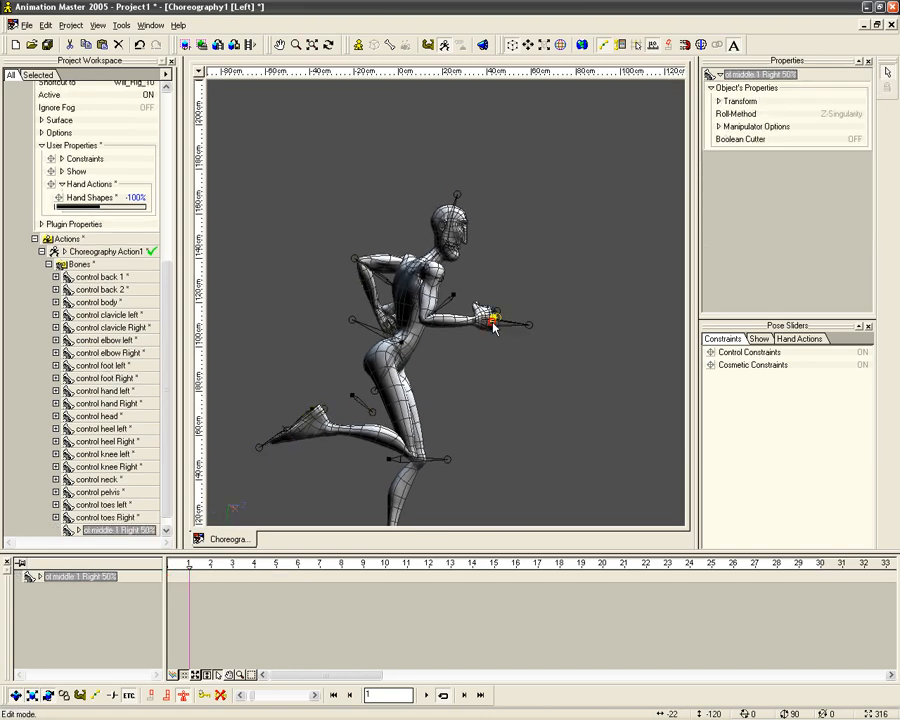
drag(494, 327, 537, 320)
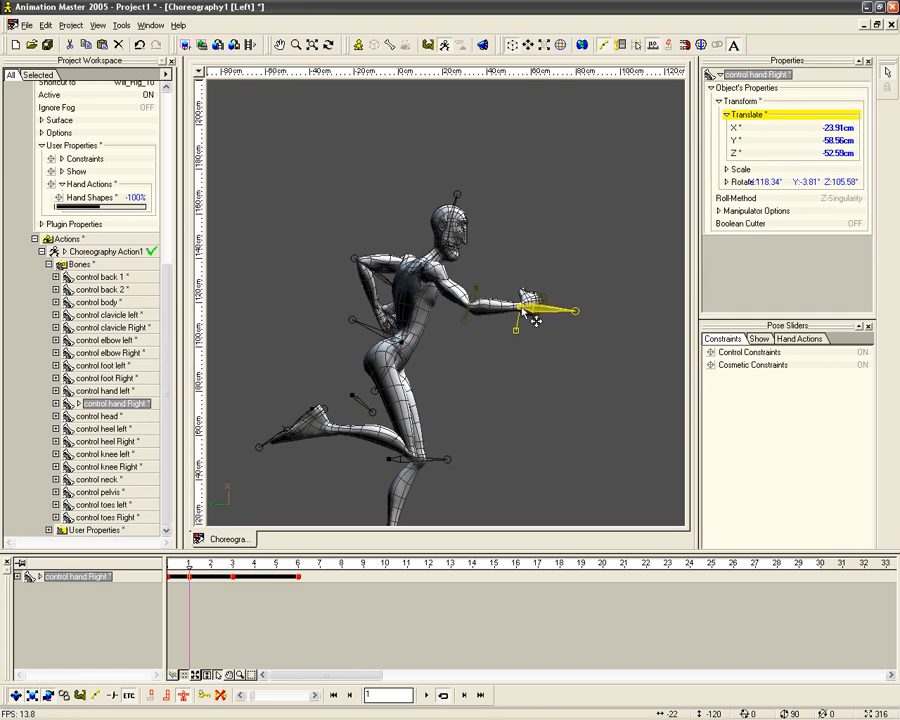
click(384, 331)
click(392, 341)
click(388, 333)
click(386, 331)
click(389, 331)
click(402, 358)
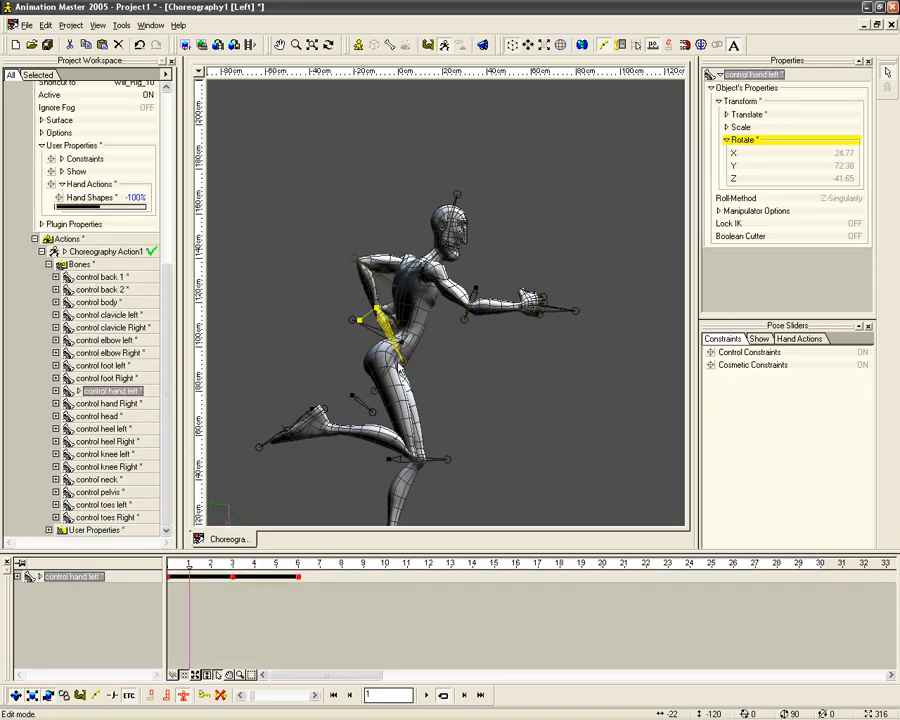
drag(402, 358, 255, 232)
Rotate the left elbow control to about -54° on Y at frame 1 and check the arm from the left side.
right_drag(270, 290, 355, 312)
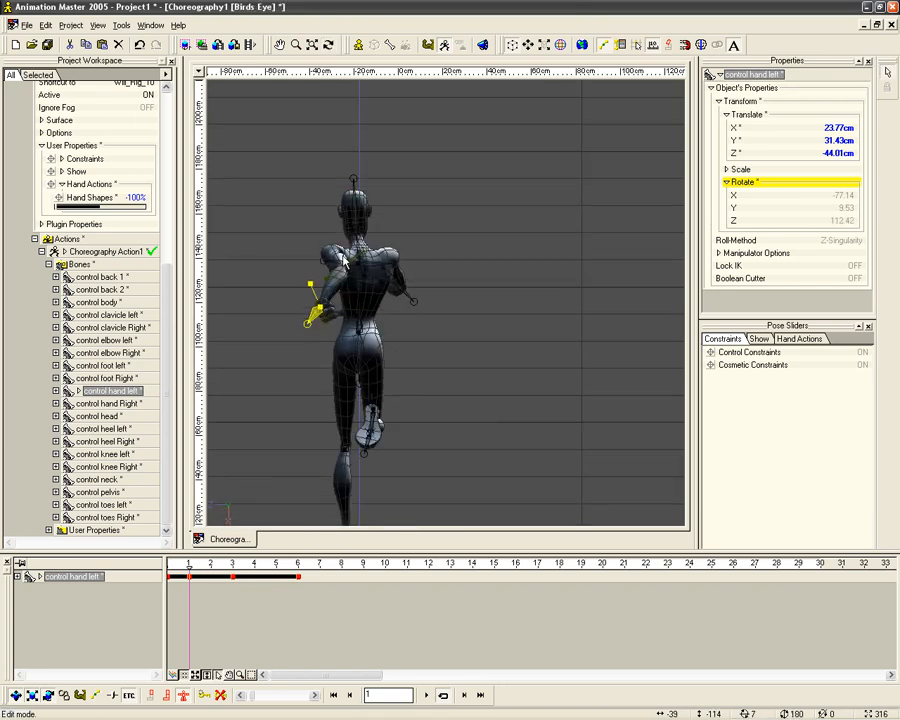
click(343, 272)
drag(343, 272, 328, 256)
right_drag(328, 256, 308, 280)
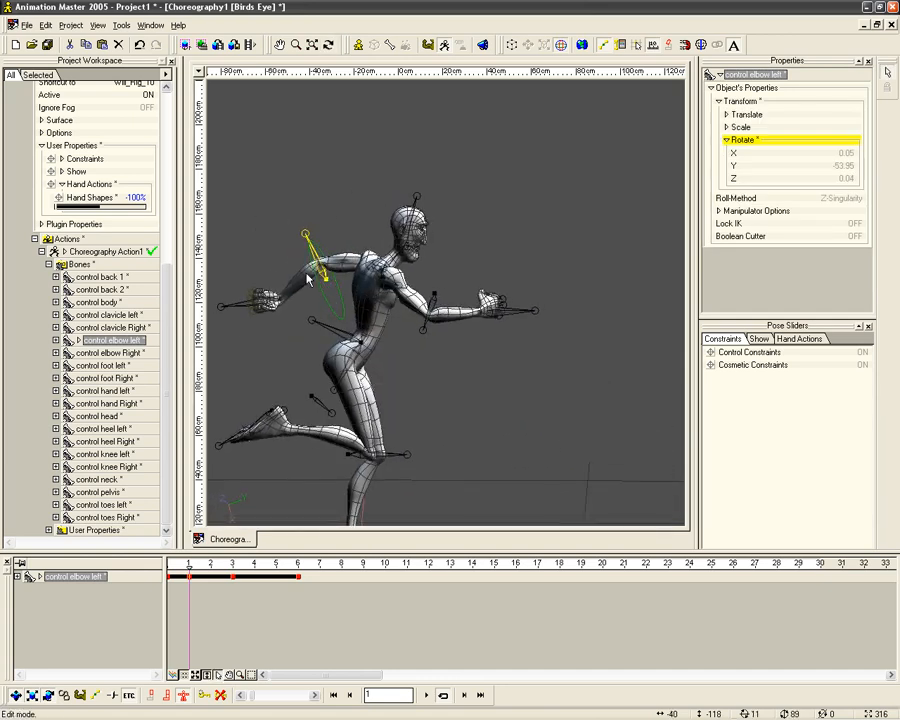
key(4)
key(3)
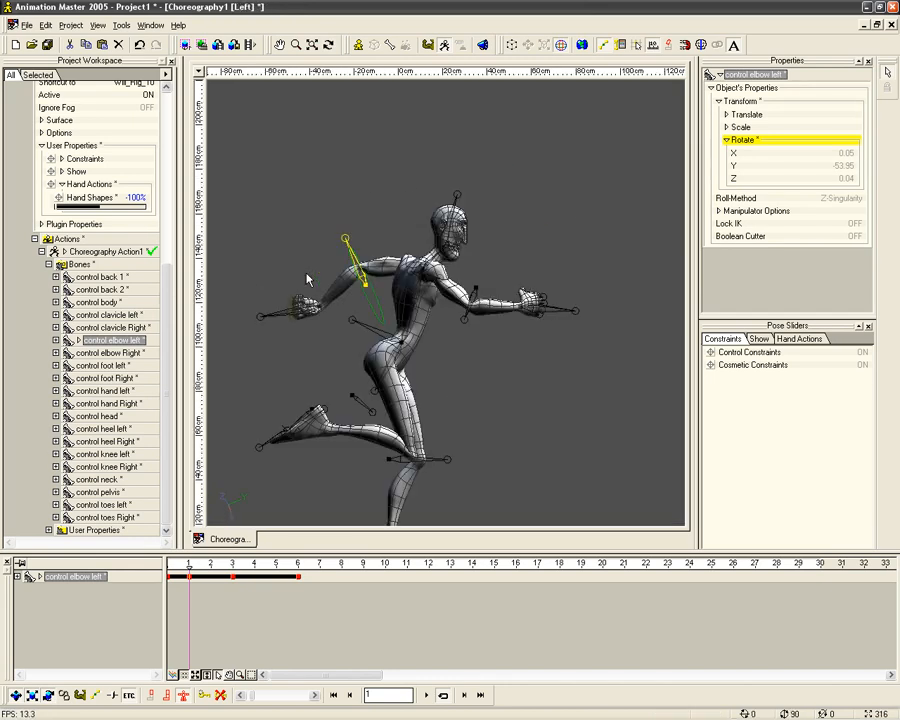
scroll(367, 340, down, 2)
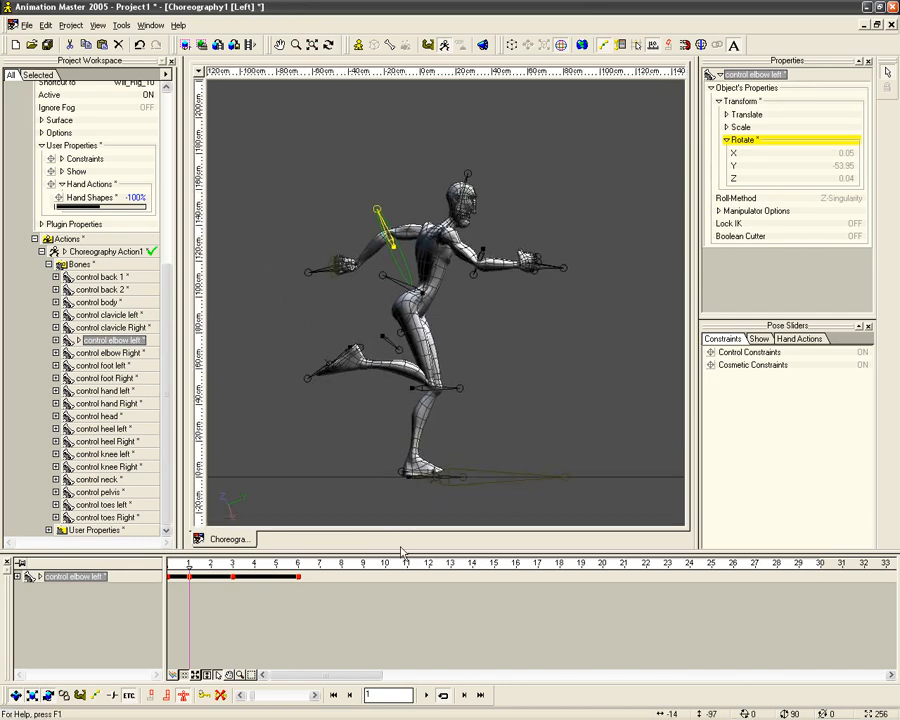
Reposition the left hand control at frame 1 to about X 23.4, Y 33.8, Z -44 cm and review the motion.
key(space)
drag(178, 569, 188, 568)
drag(340, 272, 369, 277)
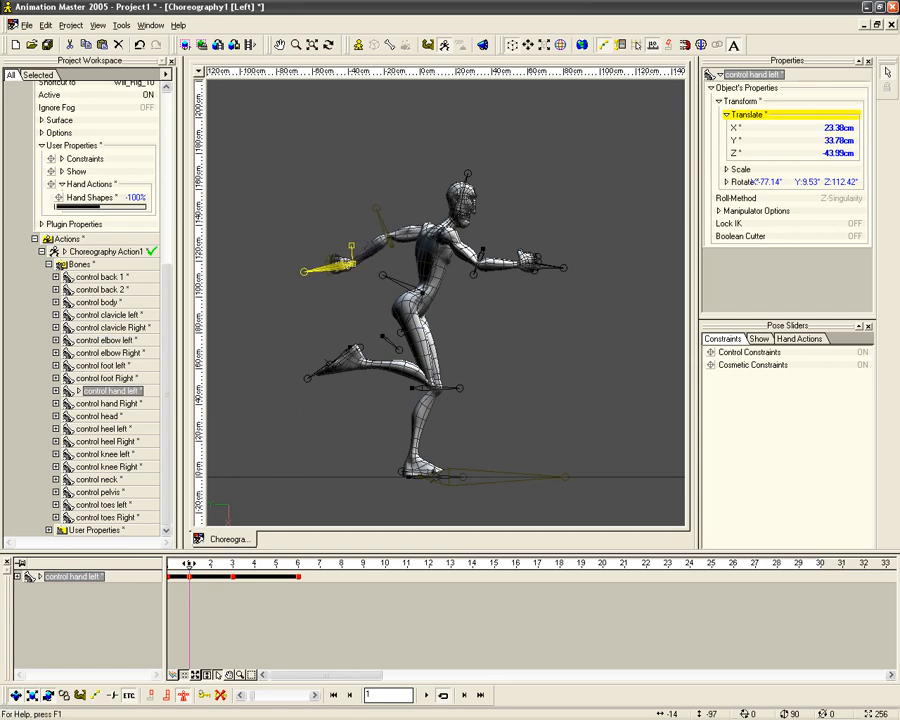
click(426, 695)
click(170, 566)
mouse_move(170, 566)
mouse_down()
mouse_move(276, 566)
mouse_move(170, 566)
mouse_move(269, 575)
mouse_move(140, 577)
mouse_move(233, 576)
mouse_move(166, 577)
mouse_up()
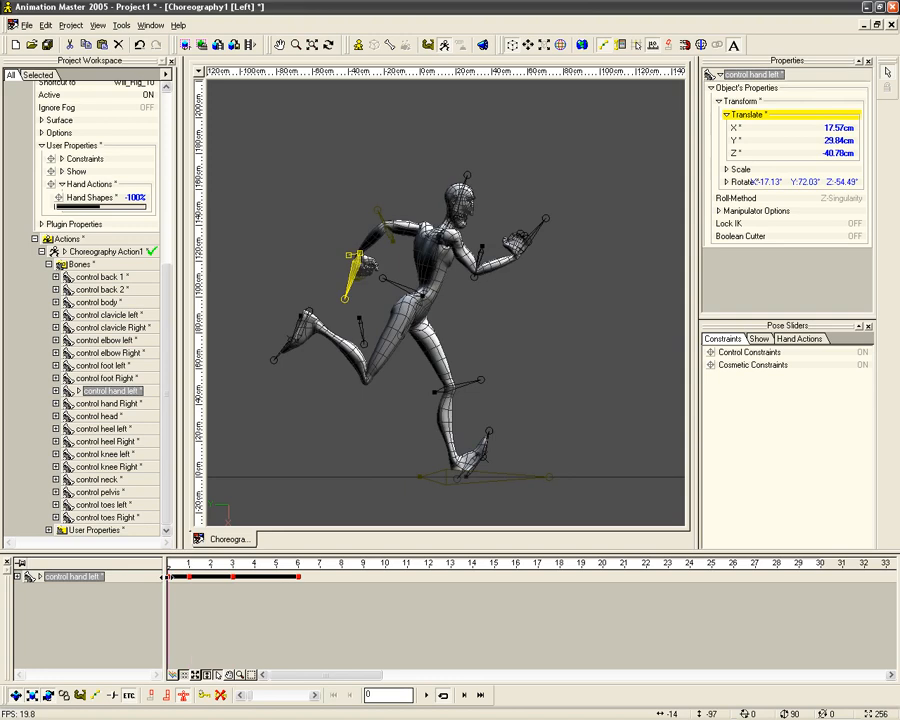
Go to frame 2 and rotate the right toes control to about 13.9° X, 4.2° Y.
drag(167, 576, 211, 576)
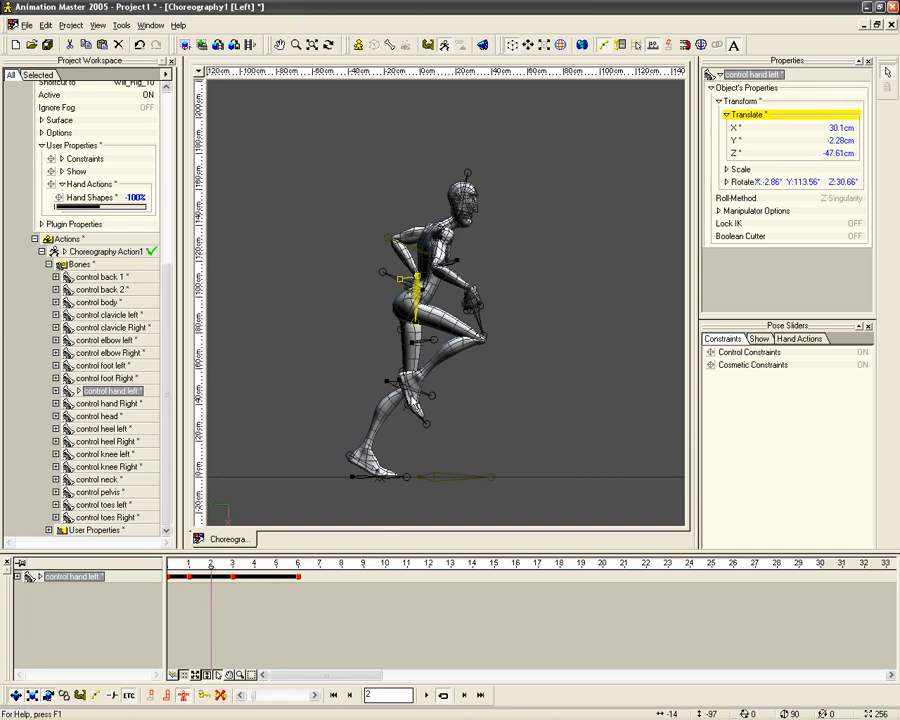
click(416, 420)
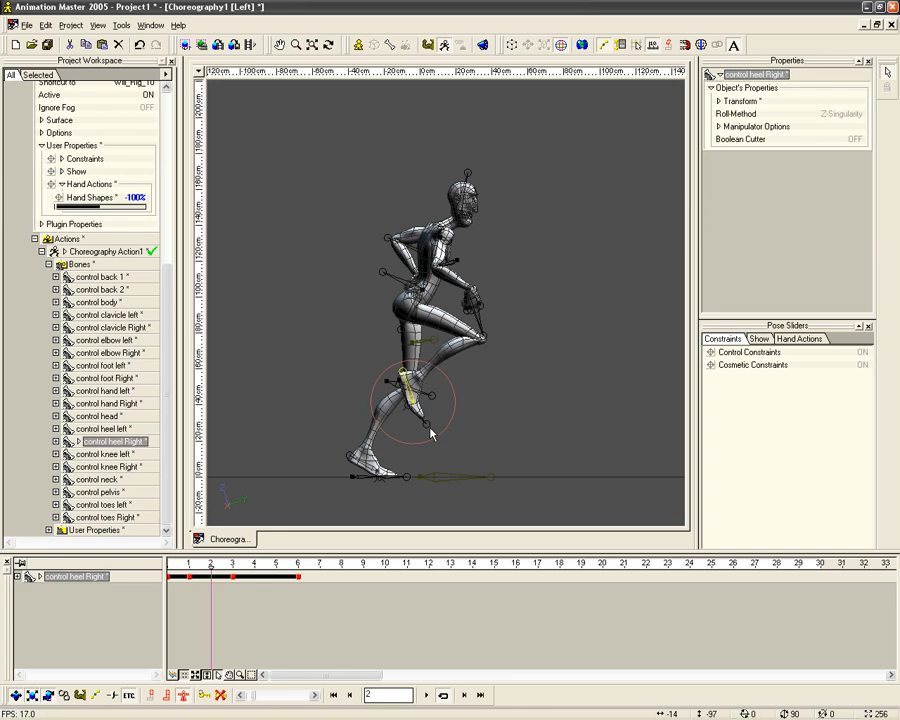
click(427, 428)
drag(427, 428, 424, 441)
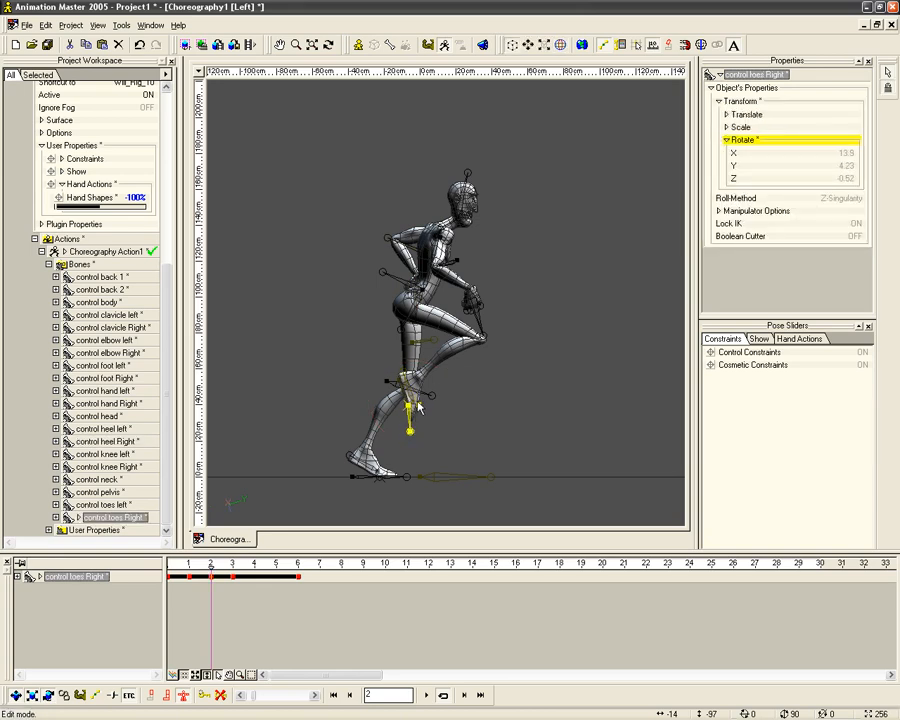
Rotate the right hand control at frame 2 to about 105° X, 6° Y, 122° Z so the hand points forward.
middle_drag(418, 405, 405, 455)
click(462, 355)
click(466, 371)
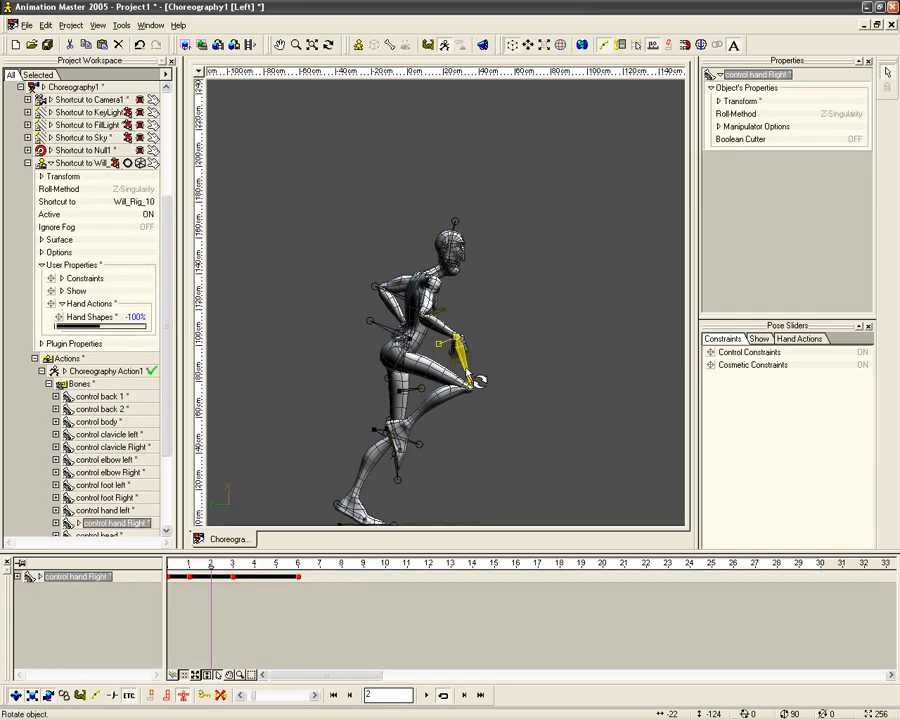
mouse_move(472, 385)
mouse_down()
mouse_move(500, 334)
mouse_move(458, 370)
mouse_move(457, 385)
mouse_up()
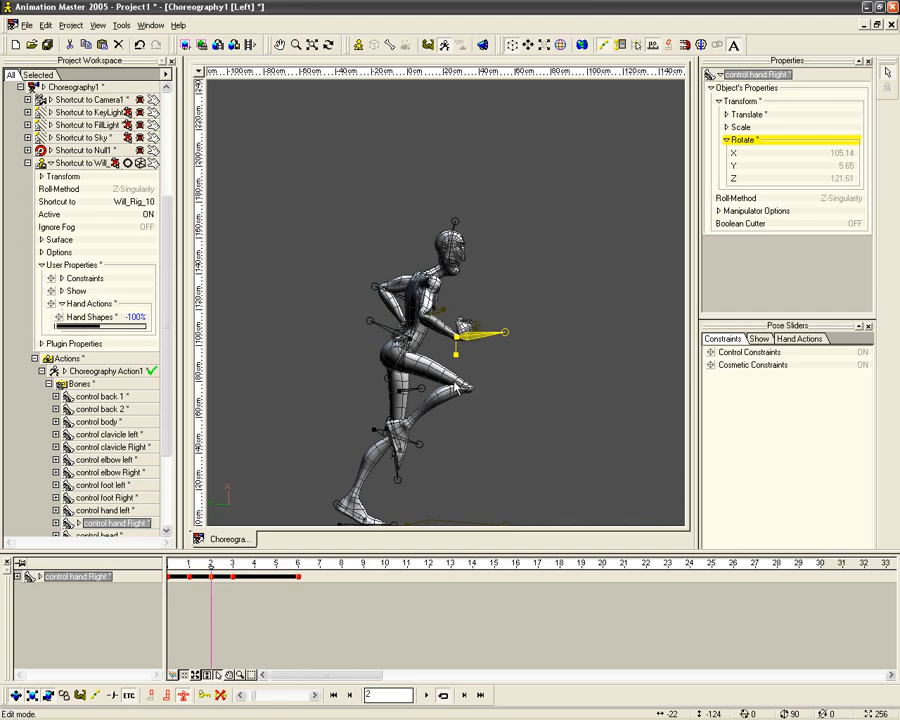
Move the left hand control at frame 2 to about X 43, Y 2.7, Z -36 cm and rotate it to about -3° X, 84° Y, 8° Z.
click(400, 350)
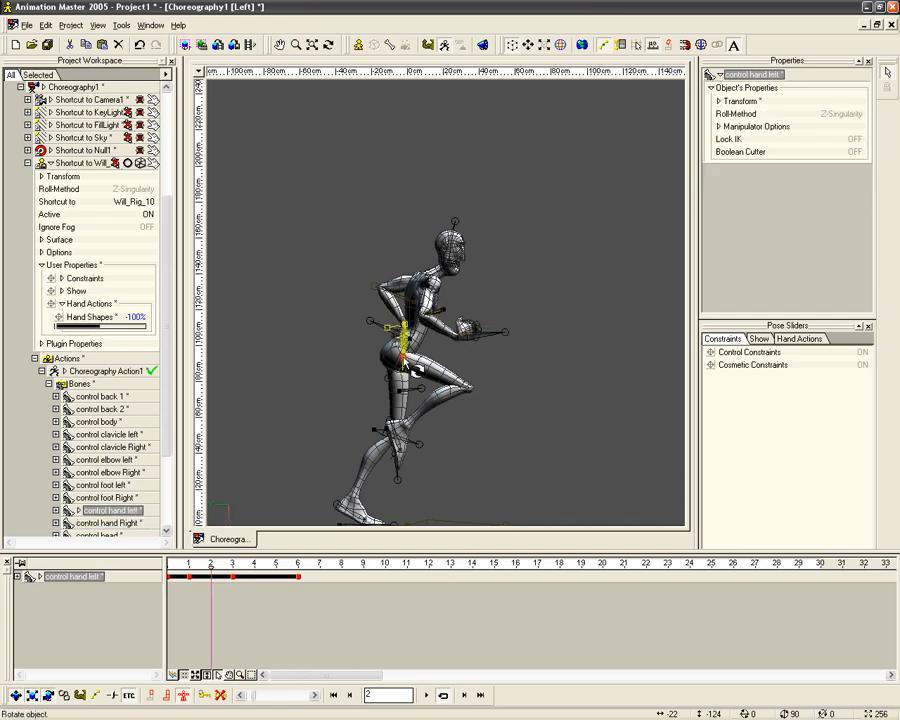
drag(397, 345, 352, 410)
key(t)
key(r)
drag(360, 460, 342, 514)
drag(314, 384, 326, 386)
ctrl+right_drag(324, 383, 288, 376)
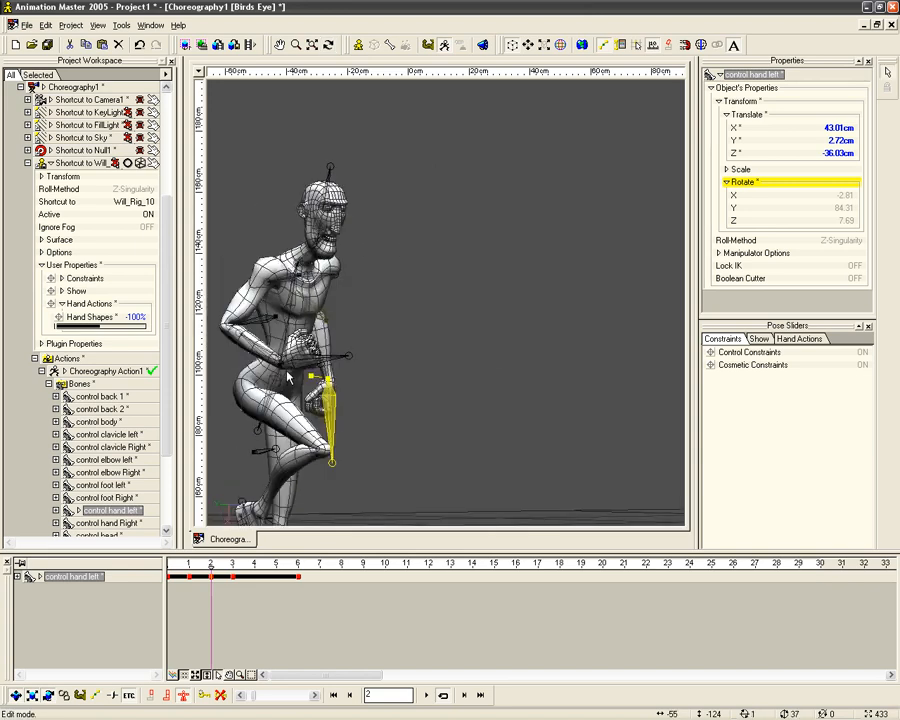
key(3)
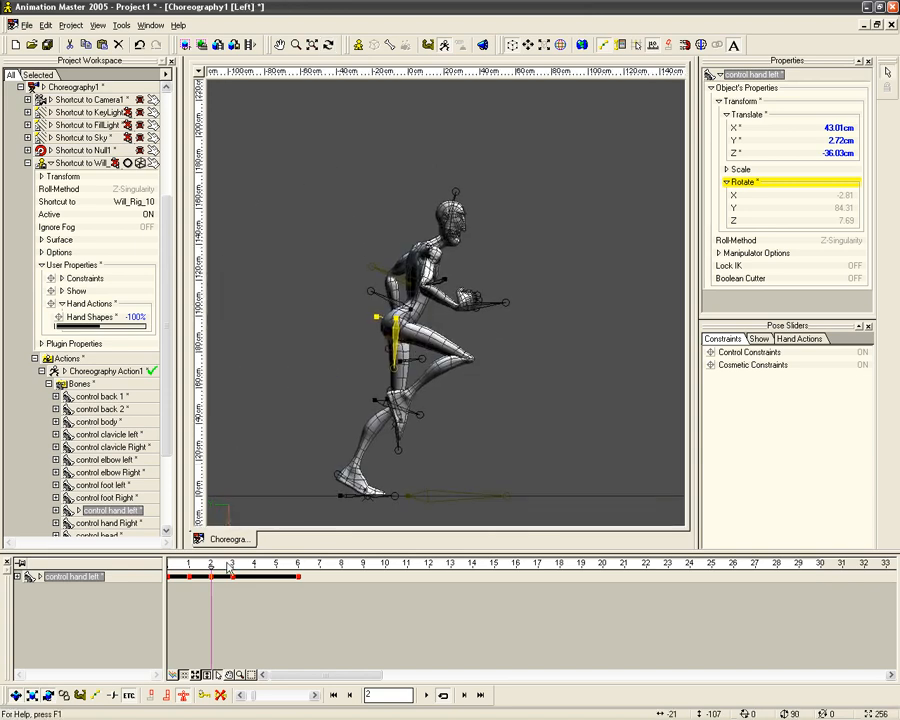
Rotate the left hand control at frame 1 to about -32° X, 80° Y, -39° Z.
mouse_move(214, 567)
mouse_down()
mouse_move(184, 565)
mouse_move(276, 566)
mouse_move(176, 568)
mouse_move(190, 569)
mouse_up()
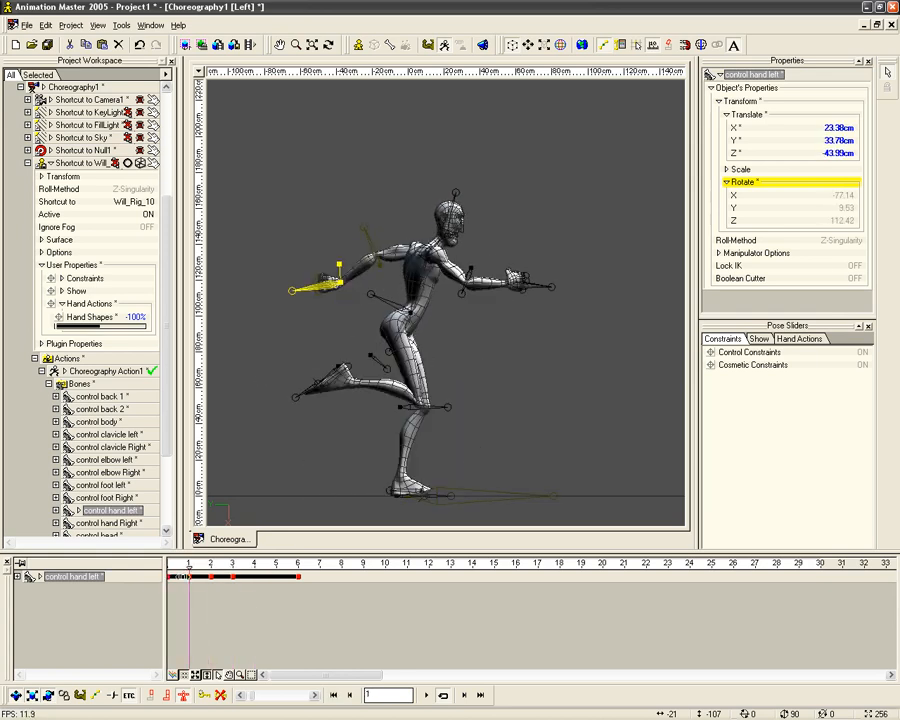
drag(275, 237, 310, 355)
mouse_move(347, 289)
mouse_down()
mouse_move(338, 303)
mouse_move(338, 263)
mouse_move(344, 298)
mouse_move(338, 270)
mouse_move(342, 284)
mouse_up()
mouse_move(189, 560)
mouse_down()
mouse_move(168, 560)
mouse_move(310, 558)
mouse_move(168, 560)
mouse_move(255, 563)
mouse_move(178, 563)
mouse_up()
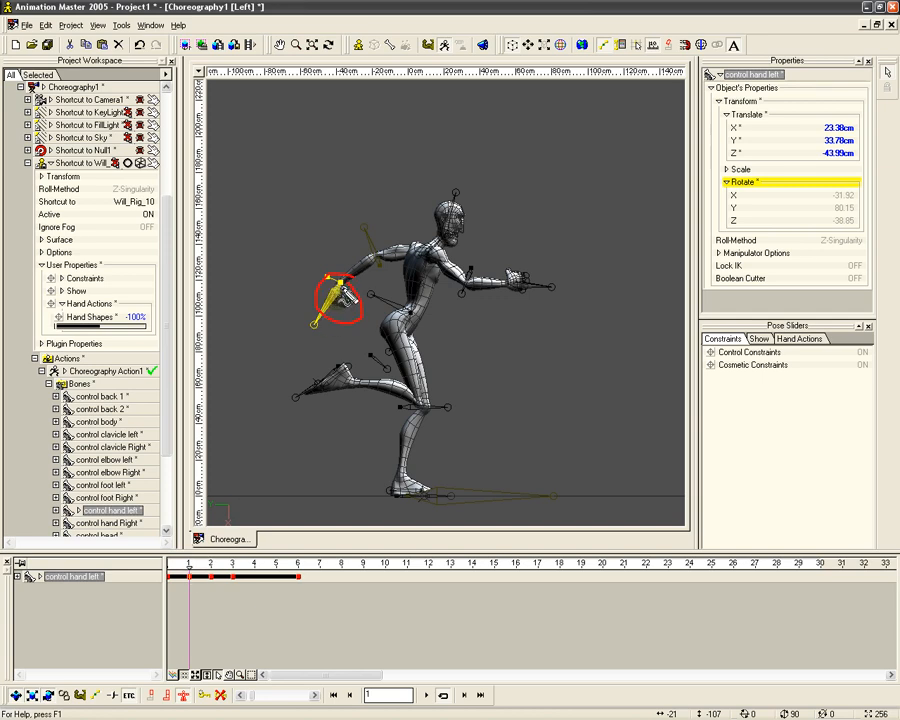
drag(318, 285, 333, 294)
drag(401, 321, 398, 322)
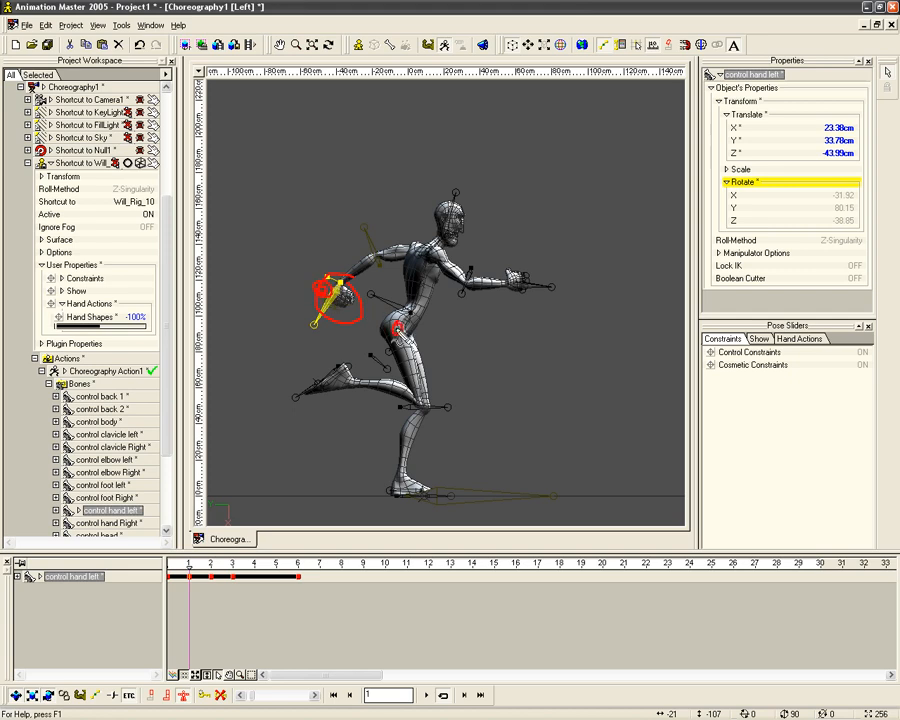
drag(486, 288, 497, 298)
mouse_move(351, 309)
mouse_down()
mouse_move(338, 288)
mouse_move(346, 300)
mouse_move(510, 296)
mouse_up()
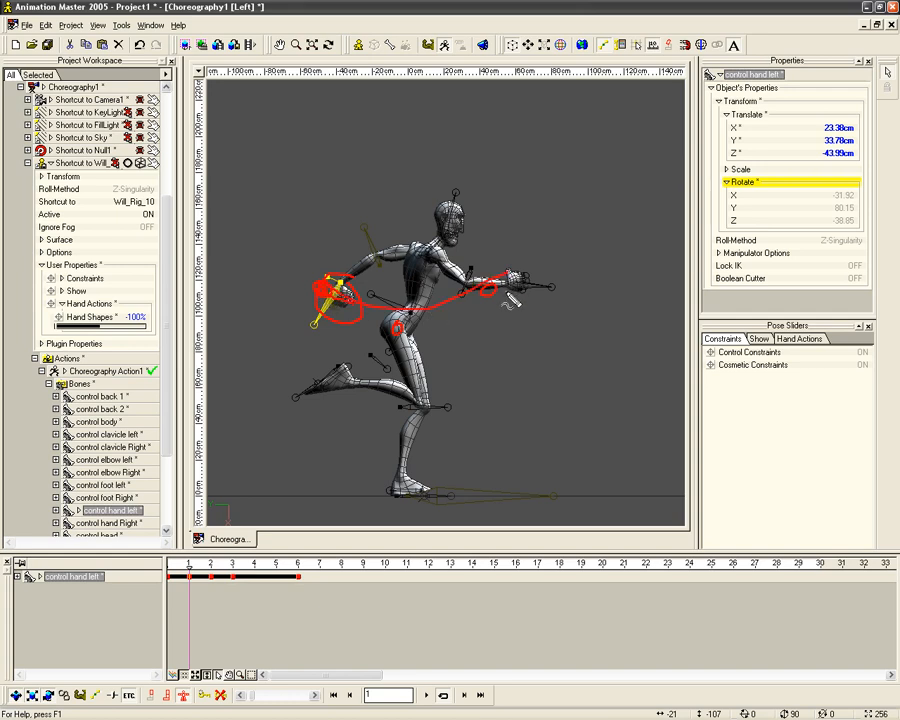
drag(490, 160, 338, 516)
drag(492, 165, 369, 471)
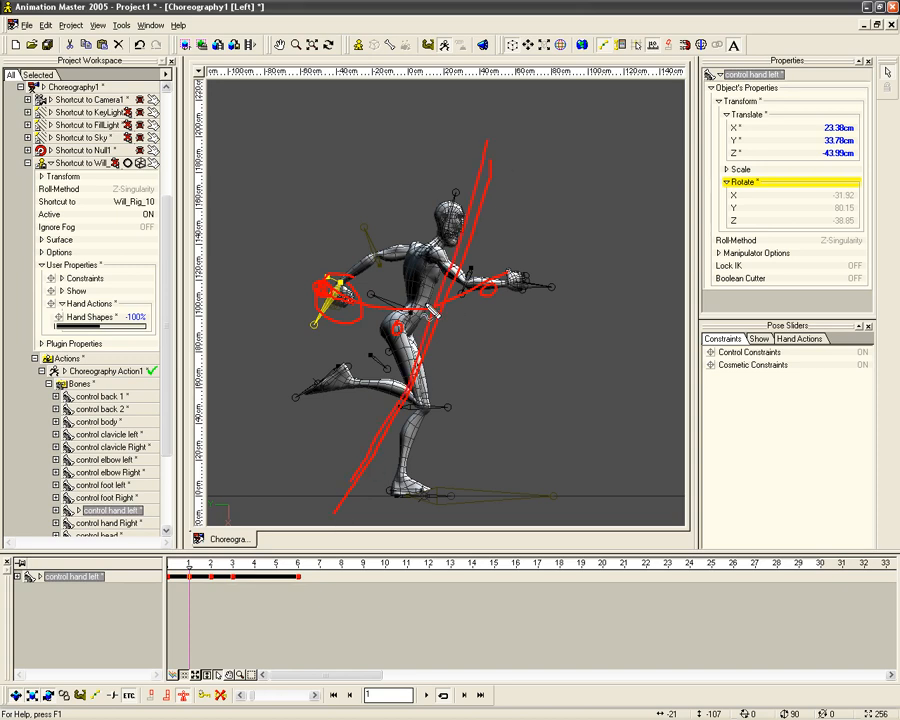
key(Escape)
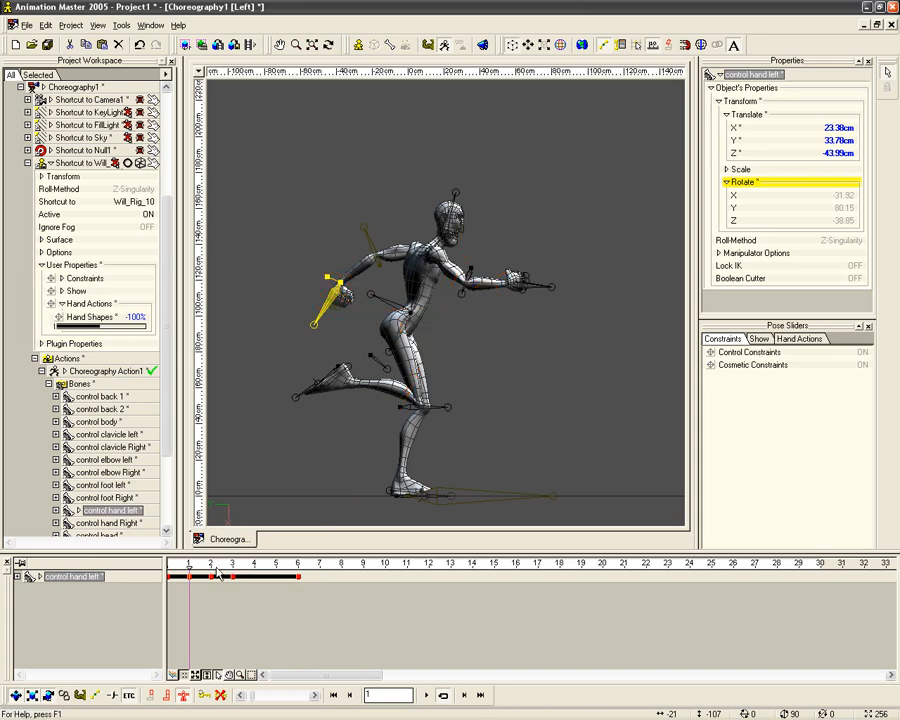
Go to frame 4 and lift the left foot control back behind the body to about Y 76.6, Z -90.8 cm.
drag(189, 566, 211, 566)
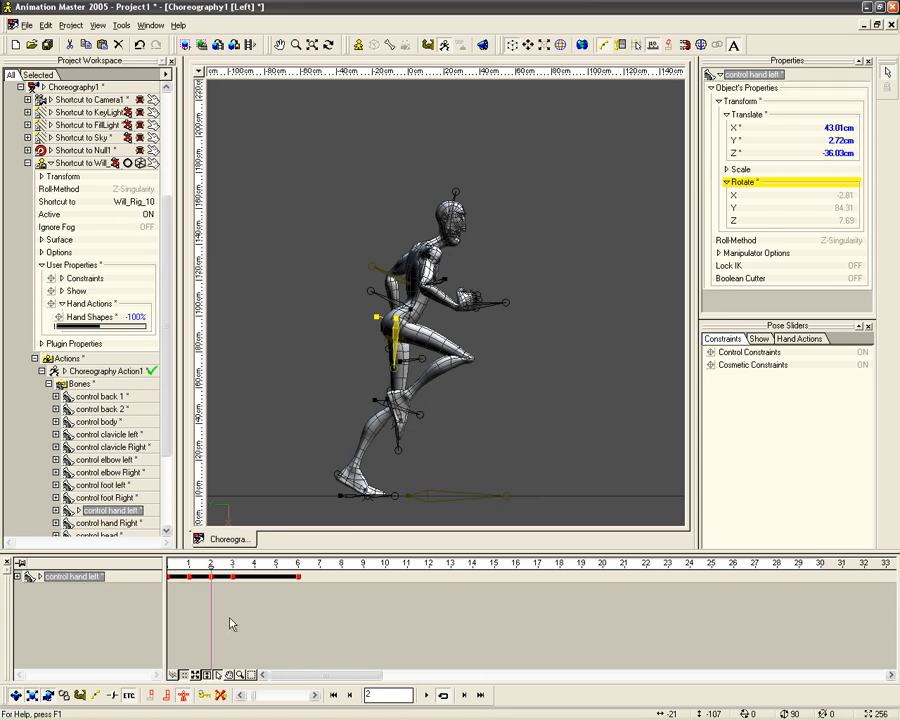
mouse_move(213, 566)
mouse_down()
mouse_move(158, 566)
mouse_move(249, 566)
mouse_up()
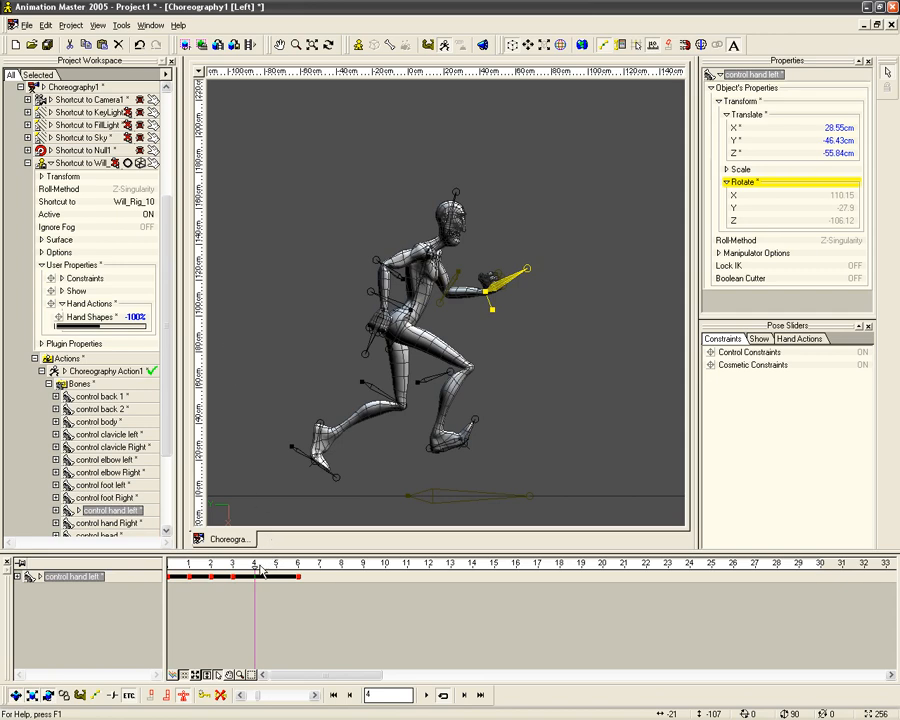
mouse_move(258, 566)
mouse_down()
mouse_move(182, 566)
mouse_move(254, 567)
mouse_up()
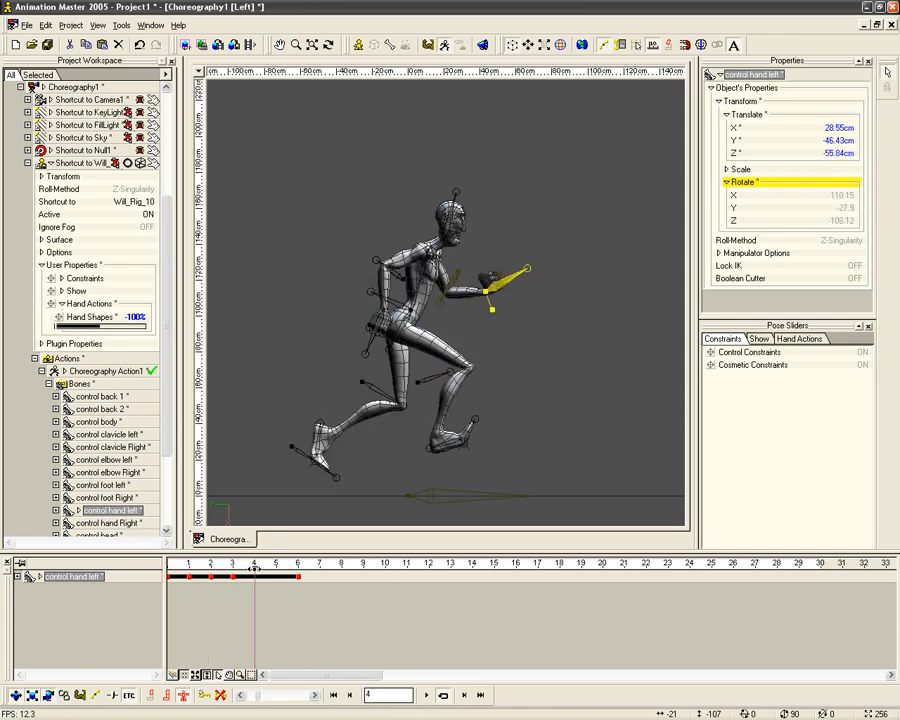
click(310, 457)
key(n)
drag(310, 457, 258, 368)
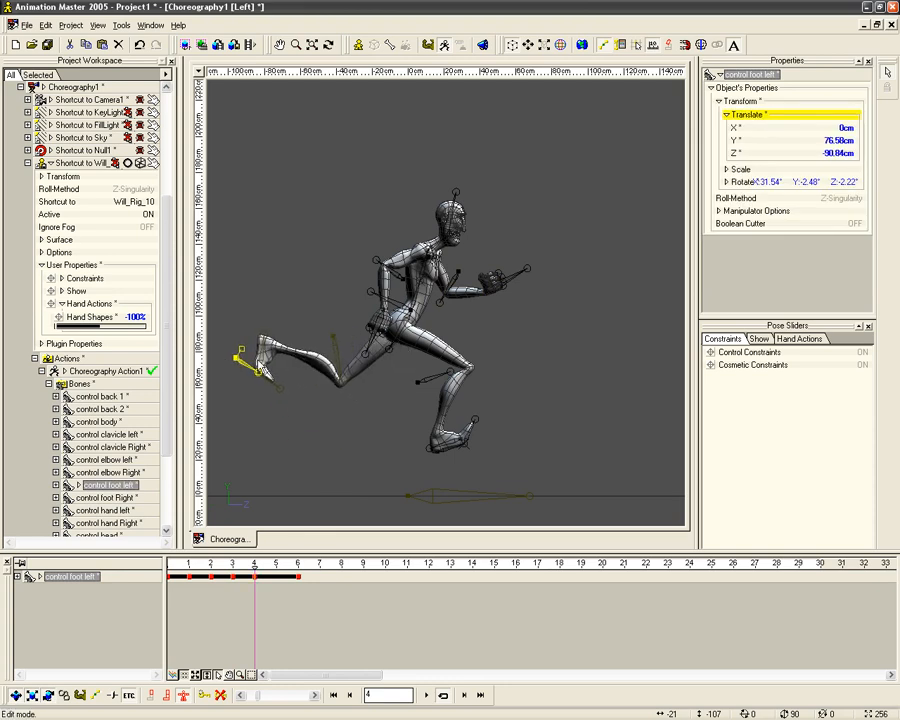
Rotate the left heel control at frame 4 and bend the left toes control to about 23.4° X.
key(r)
click(236, 352)
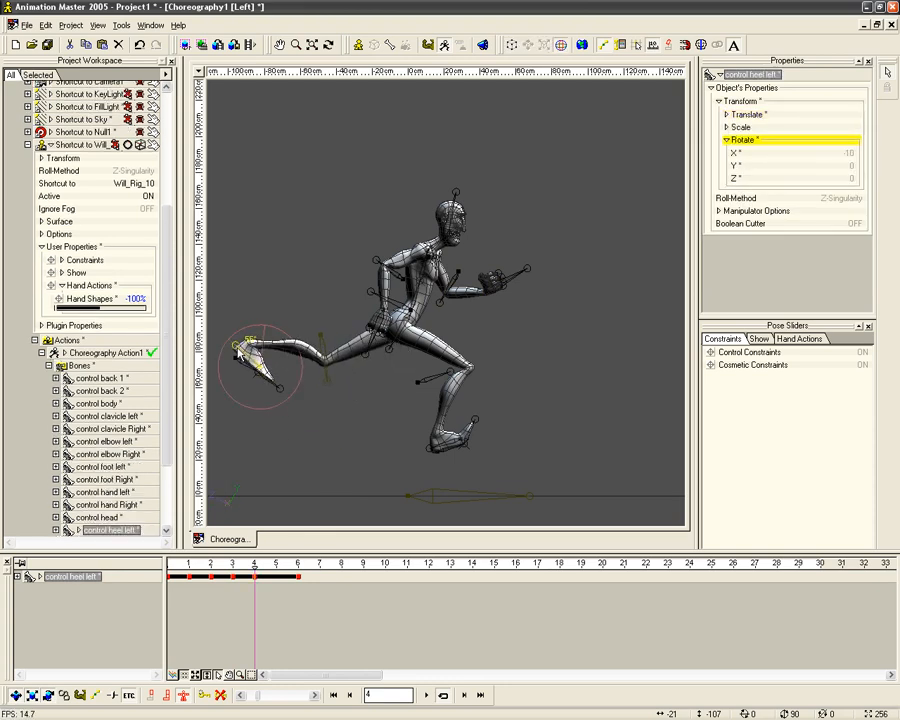
drag(270, 380, 259, 359)
key(t)
click(227, 382)
key(r)
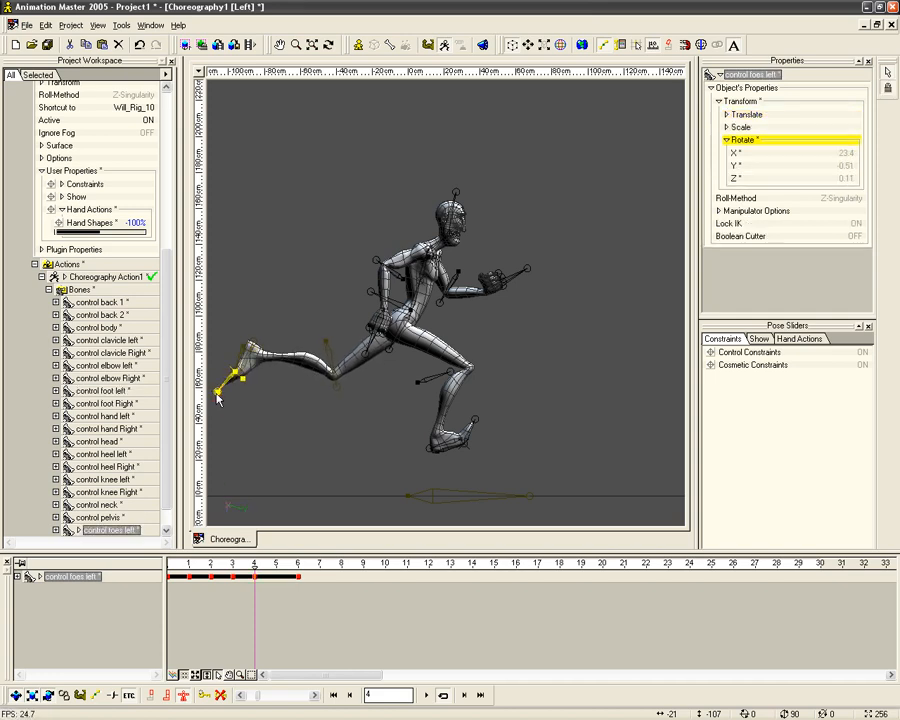
Move the right foot control to about Y 52.6, Z 58.9 cm, rotated about -57° X, and rotate the right toes control to about -27° X.
click(443, 453)
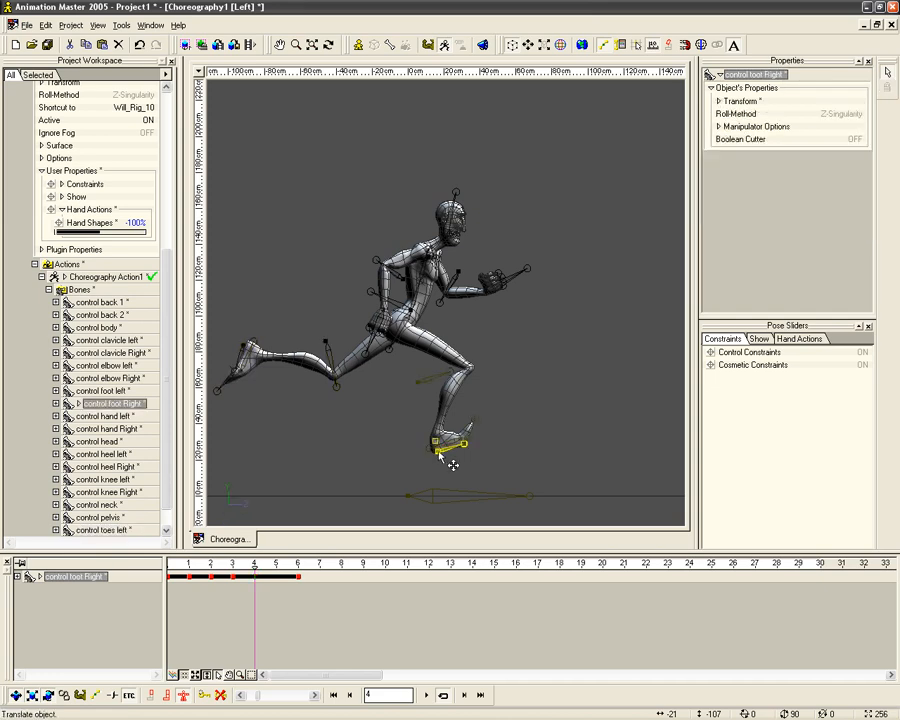
drag(452, 462, 537, 385)
key(r)
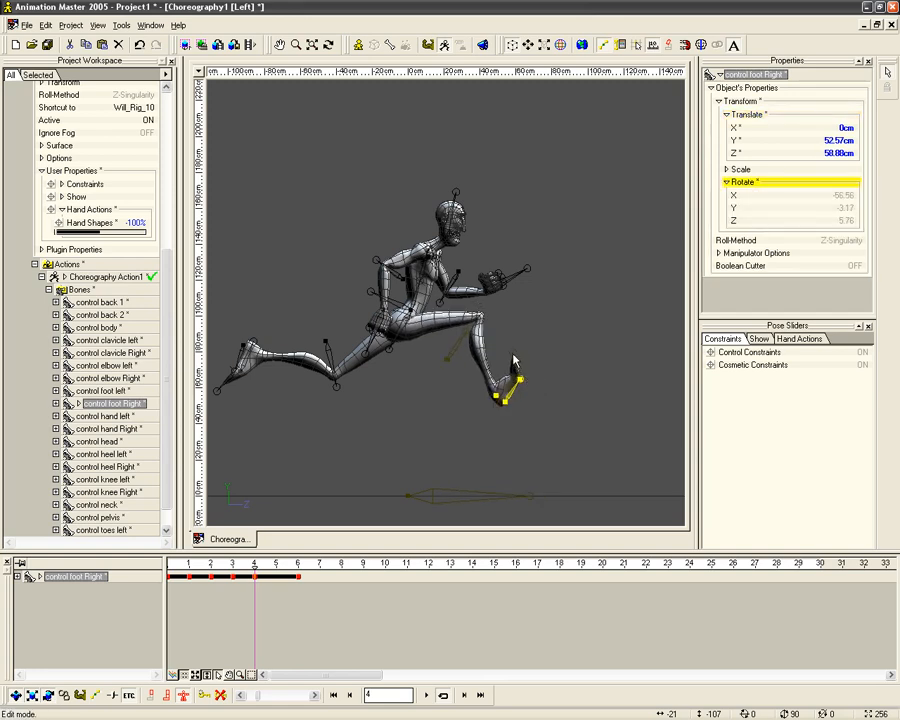
click(523, 360)
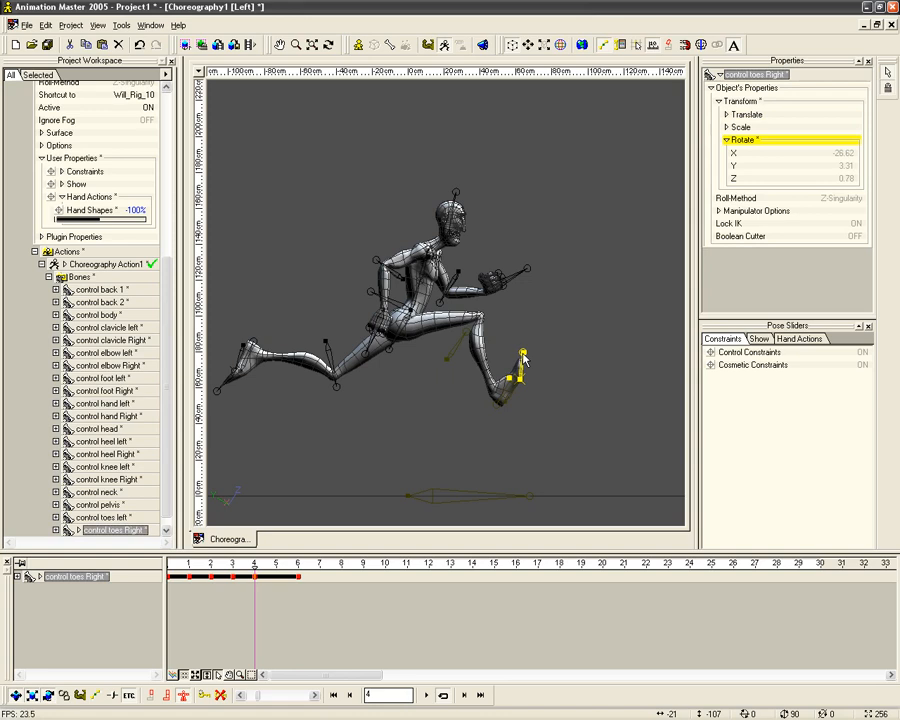
Move the right hand control at frame 4 out behind the hip to about X -27.6, Y 23.6, Z -42 cm.
click(370, 312)
drag(370, 314, 368, 300)
ctrl+right_drag(368, 300, 388, 354)
drag(388, 354, 363, 302)
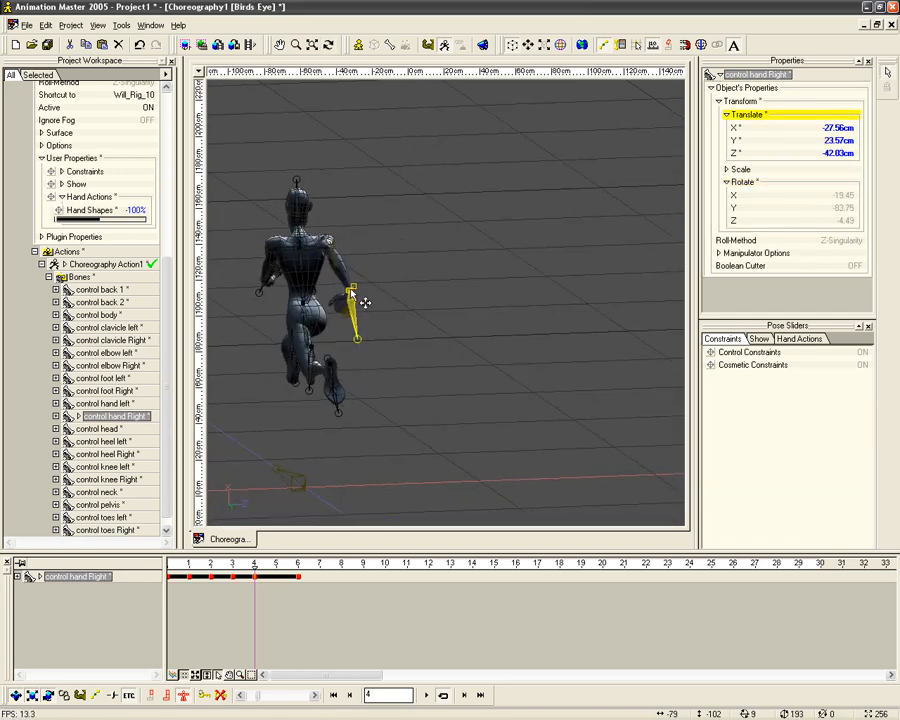
Rotate the right elbow control at frame 4 to about 40° on Y and check the arm from the left side.
click(339, 252)
click(340, 255)
drag(340, 255, 348, 252)
ctrl+right_drag(348, 252, 202, 191)
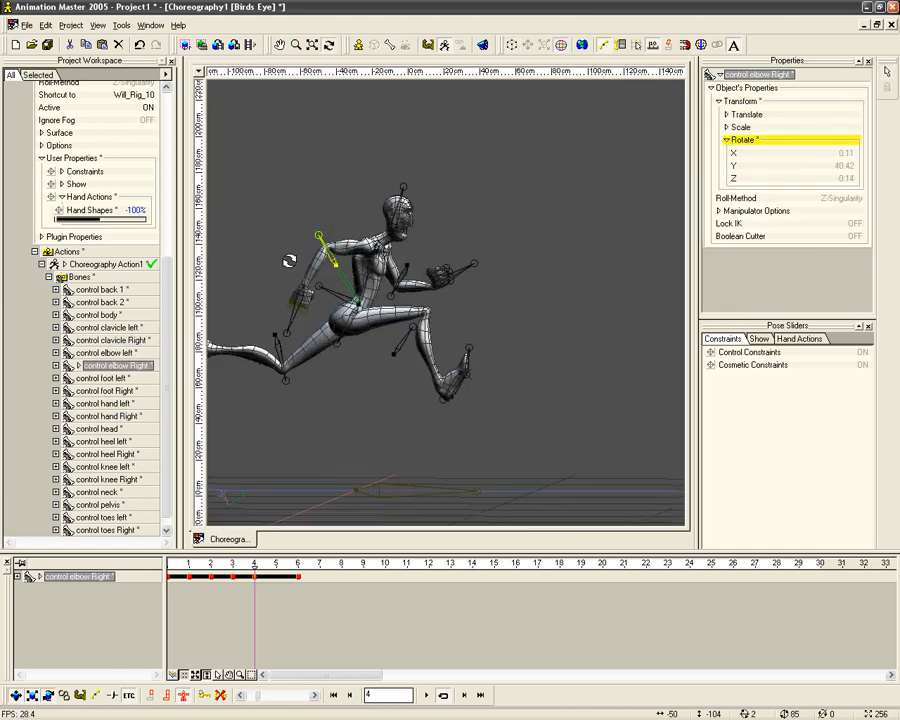
click(208, 191)
key(3)
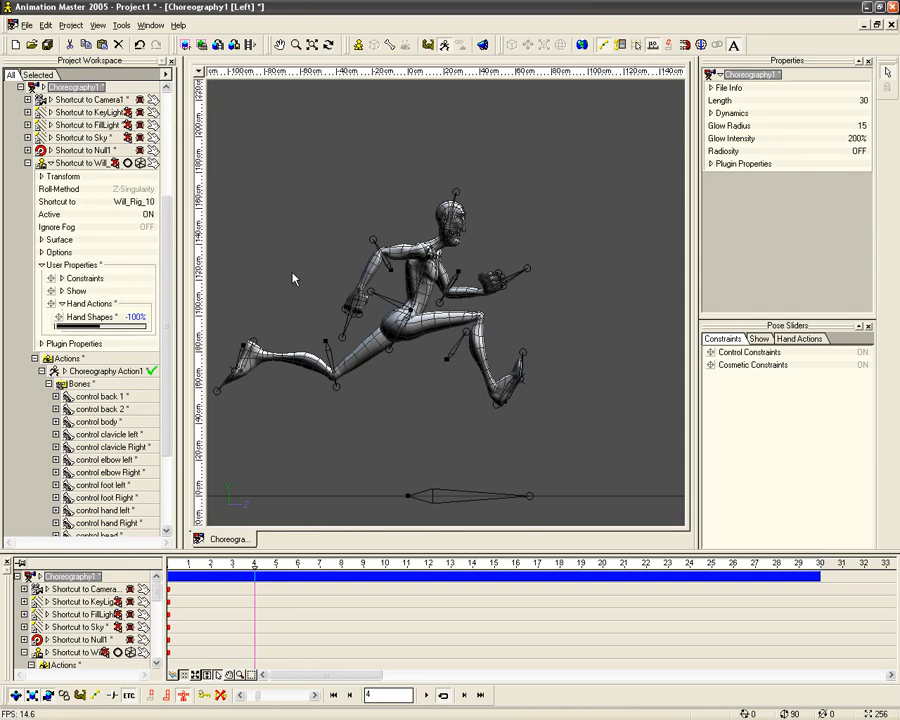
Rotate the right hand control at frame 4 to about 8.6° X, -84° Y, 0.7° Z.
drag(343, 333, 363, 300)
click(338, 296)
click(345, 300)
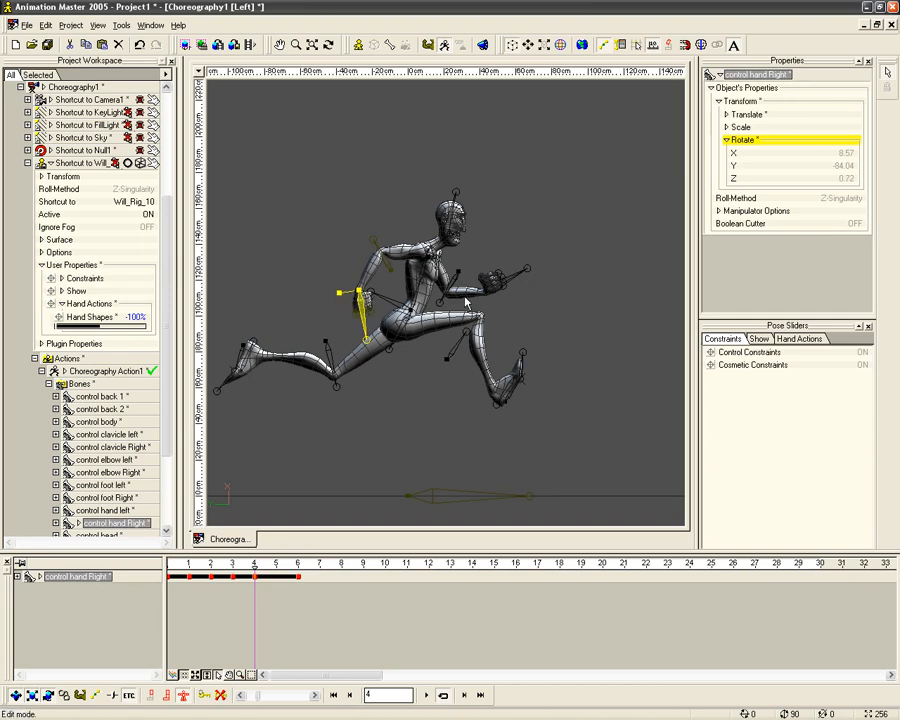
Raise the left hand control to about X 22.3, Y -49.6, Z -55.9 cm and keyframe the pose at frame 4.
click(512, 277)
drag(486, 290, 491, 280)
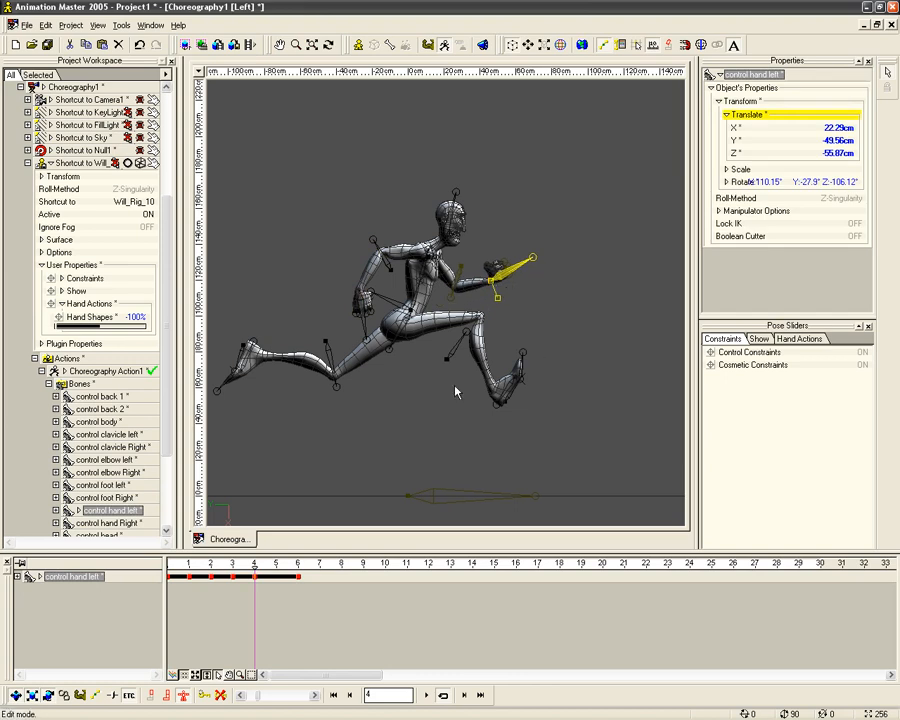
click(205, 695)
drag(486, 423, 479, 432)
mouse_move(438, 473)
mouse_down()
mouse_move(452, 496)
mouse_move(433, 487)
mouse_up()
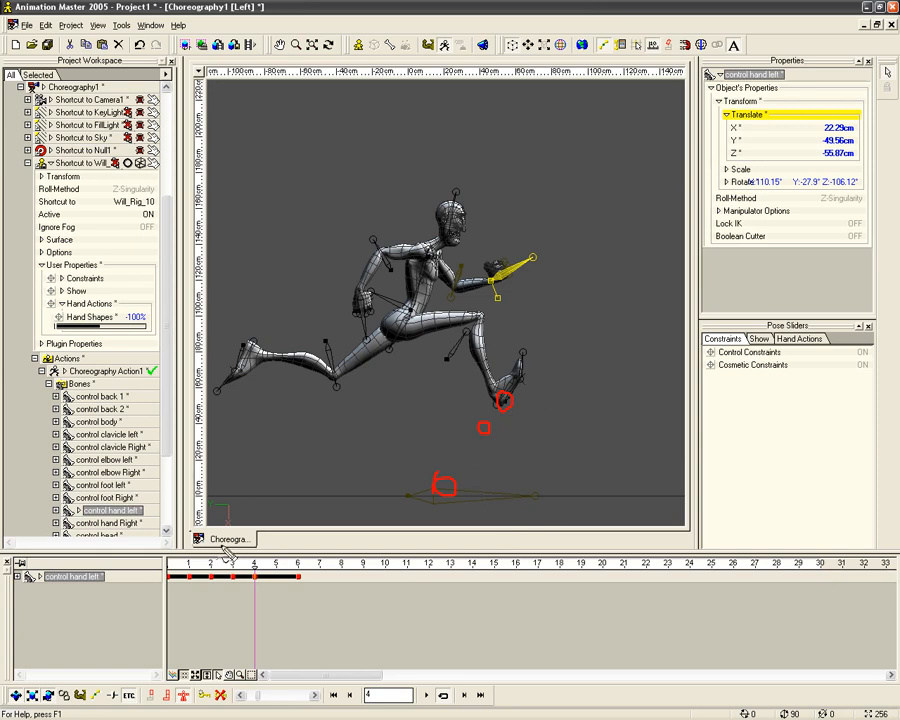
Go to frame 5 and rotate the right hand control behind the body to about -29° X, -75° Y, -38° Z.
drag(255, 566, 279, 564)
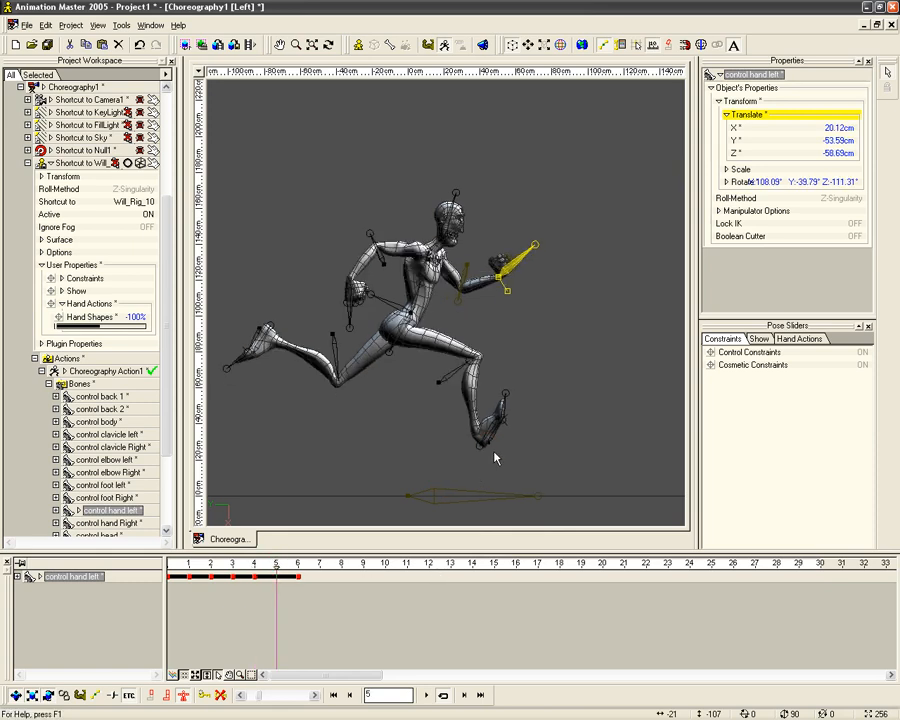
click(350, 301)
click(349, 327)
drag(349, 328, 286, 232)
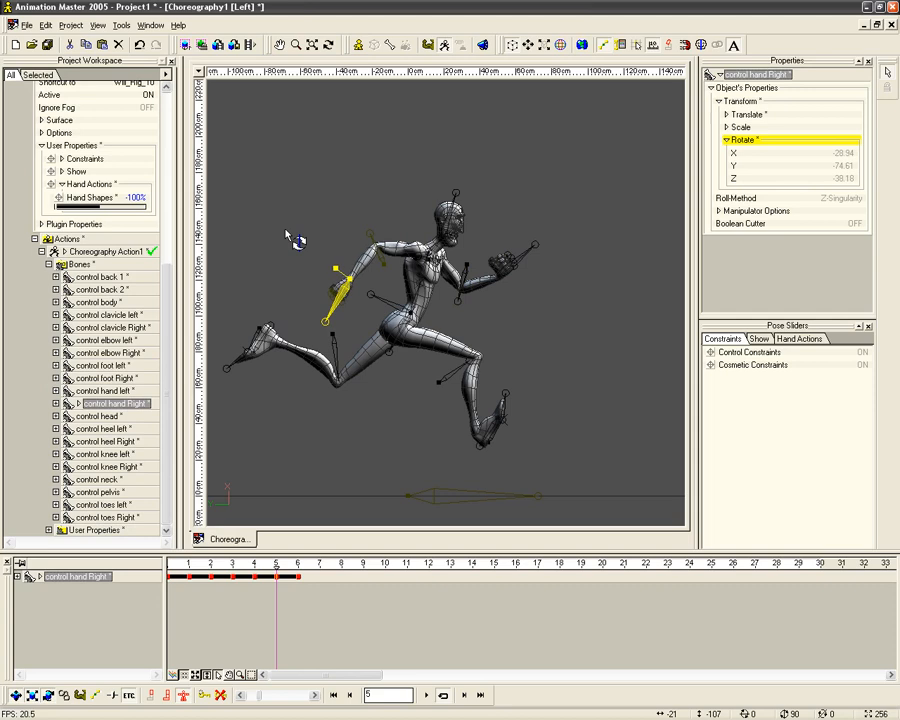
Raise the left hand control at frame 5 to about X 13.9, Y -55.2, Z -58.7 cm.
click(520, 257)
drag(497, 272, 502, 265)
mouse_move(272, 565)
mouse_down()
mouse_move(242, 566)
mouse_move(318, 566)
mouse_move(169, 566)
mouse_move(320, 566)
mouse_move(276, 565)
mouse_up()
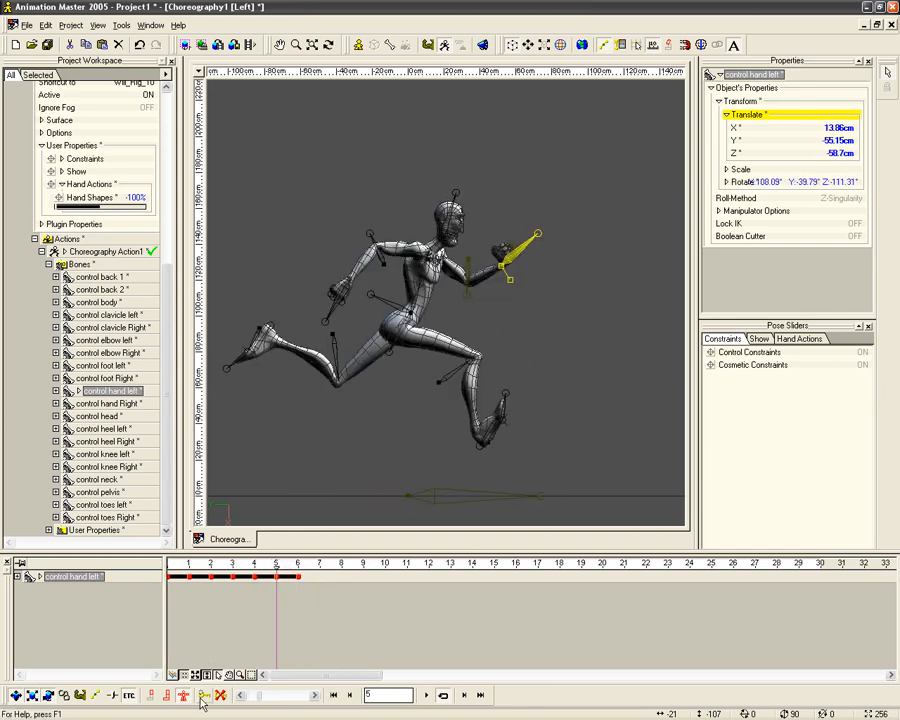
Return to frame 0 and list the keyframes of all the character's bones in an enlarged timeline.
mouse_move(277, 574)
mouse_down()
mouse_move(178, 578)
mouse_move(297, 579)
mouse_move(117, 592)
mouse_up()
click(275, 483)
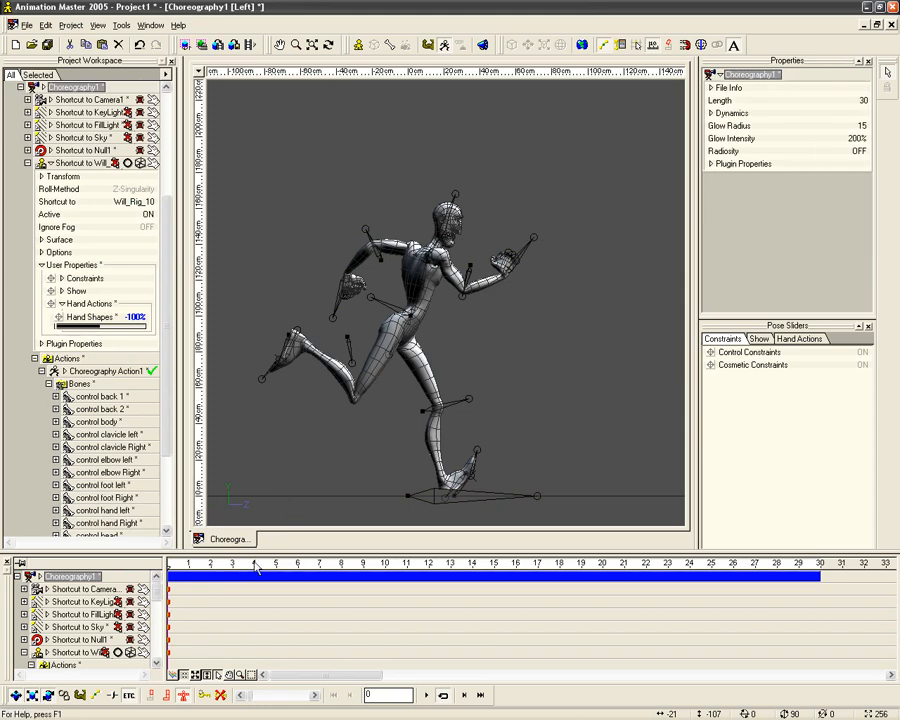
click(80, 384)
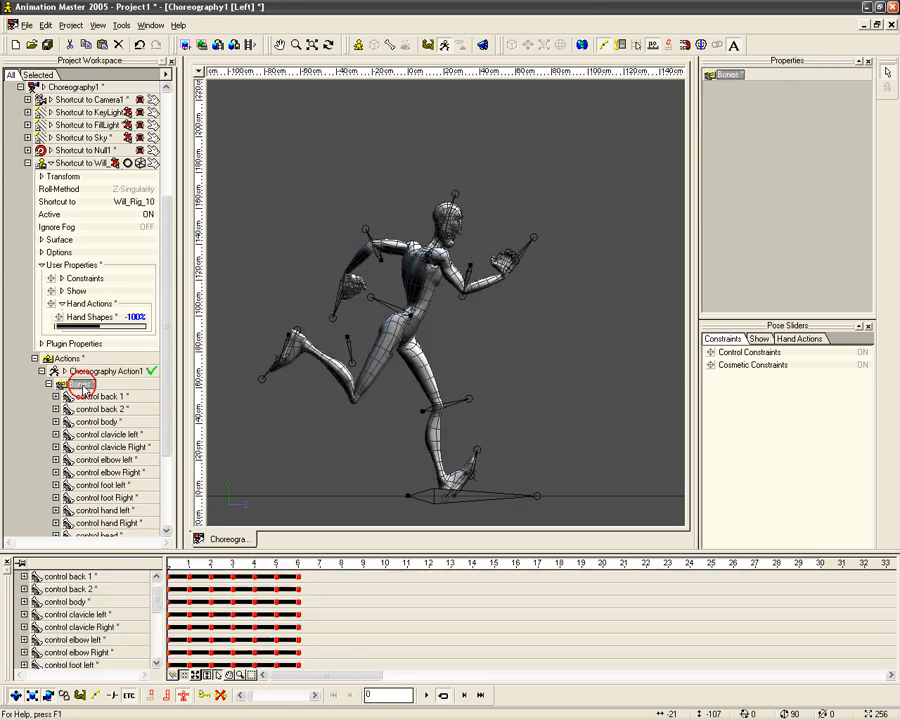
drag(242, 553, 250, 391)
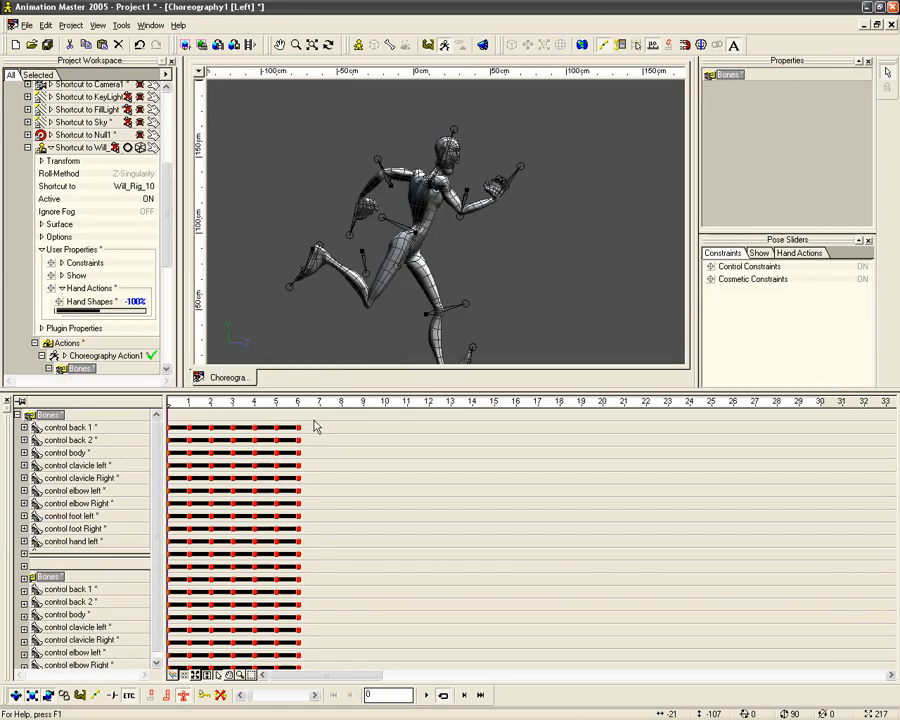
Show only one list of the character's bones in the timeline and copy the frame 0 pose of all bones to frame 12.
middle_drag(422, 301, 433, 268)
scroll(431, 274, down, 2)
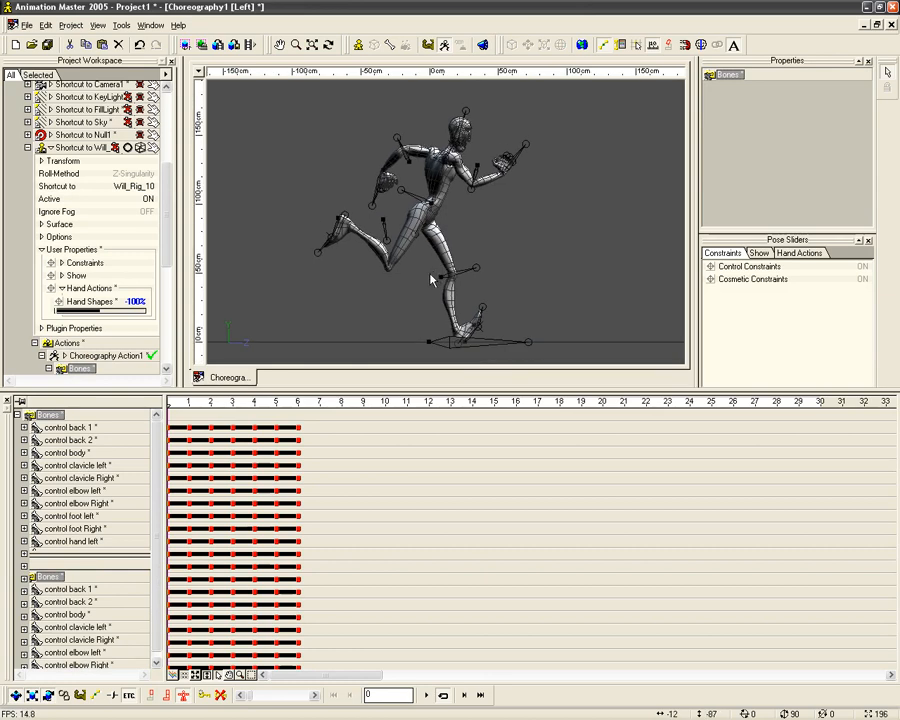
click(53, 160)
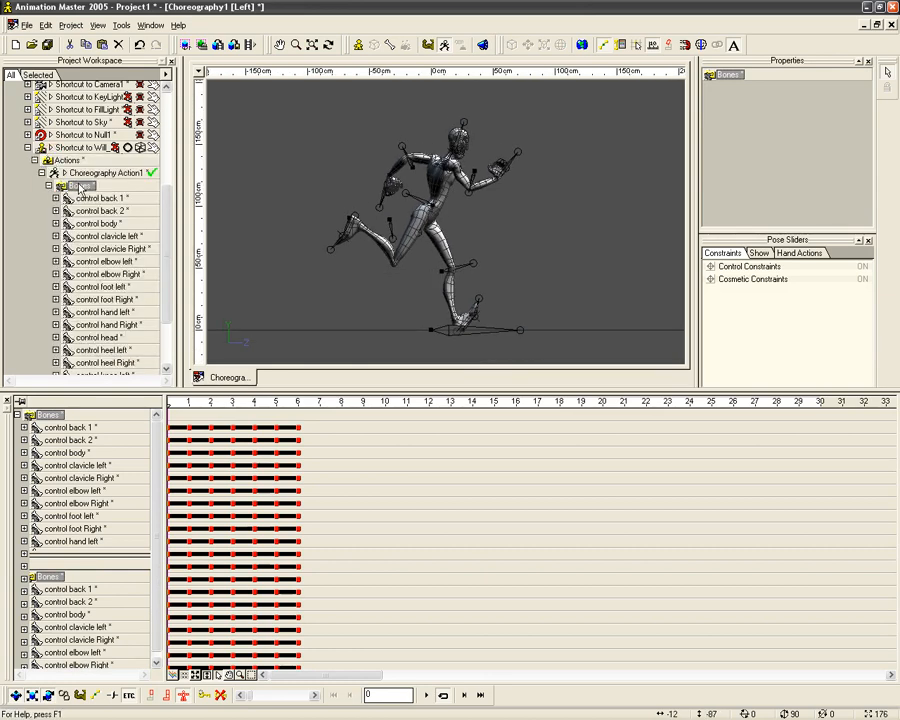
mouse_move(157, 508)
mouse_down()
mouse_move(156, 549)
mouse_move(160, 496)
mouse_up()
drag(278, 407, 181, 410)
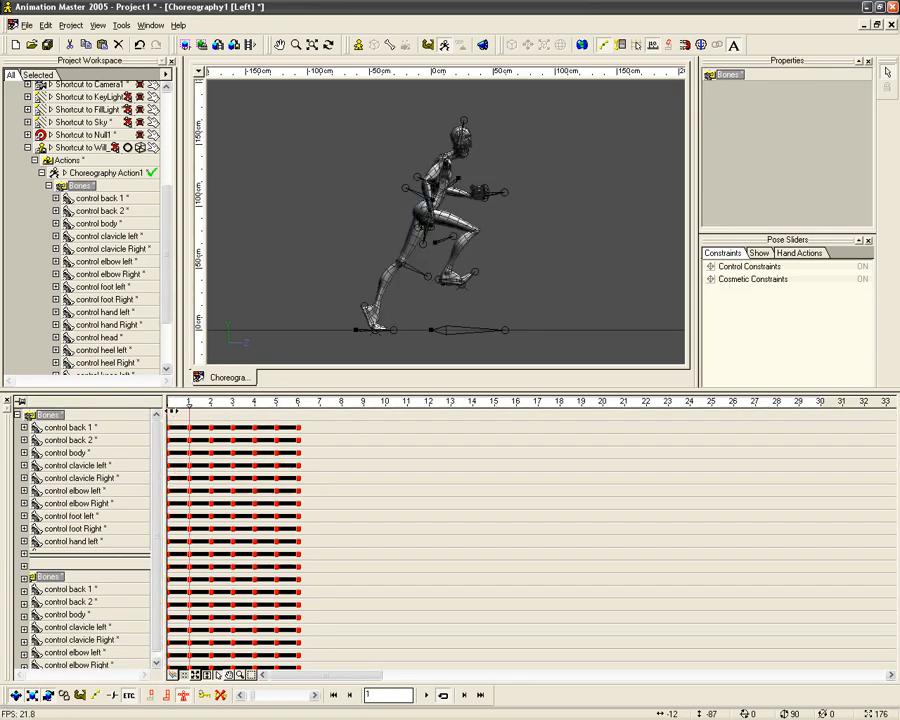
click(105, 299)
click(80, 187)
key(space)
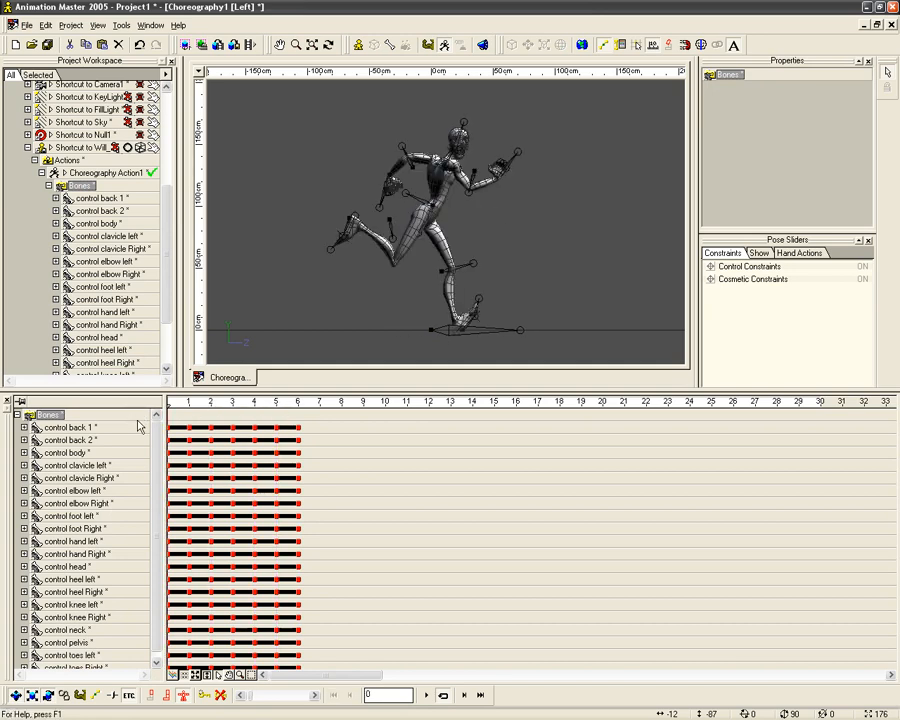
drag(270, 402, 420, 414)
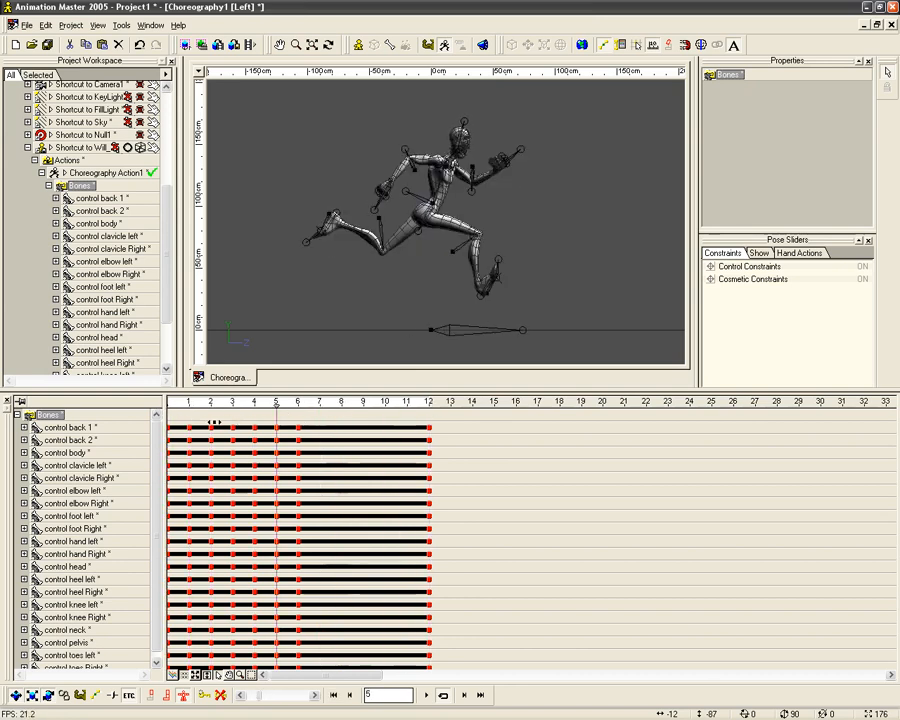
Copy the poses of frames 1 and 2 and paste them mirrored onto frames 7 and 8.
drag(191, 405, 320, 404)
click(44, 25)
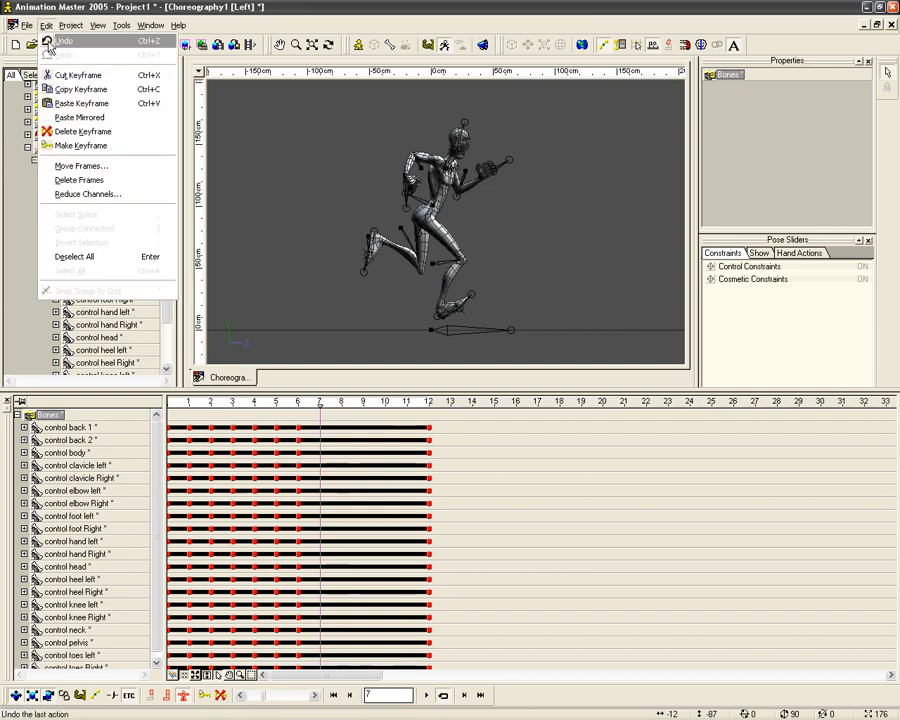
click(79, 117)
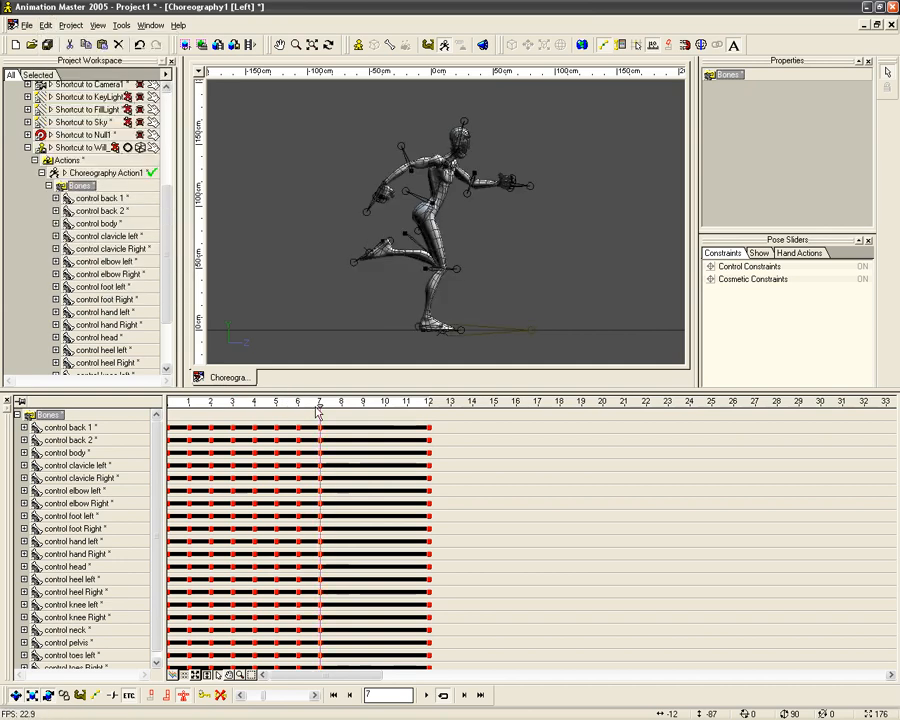
click(210, 418)
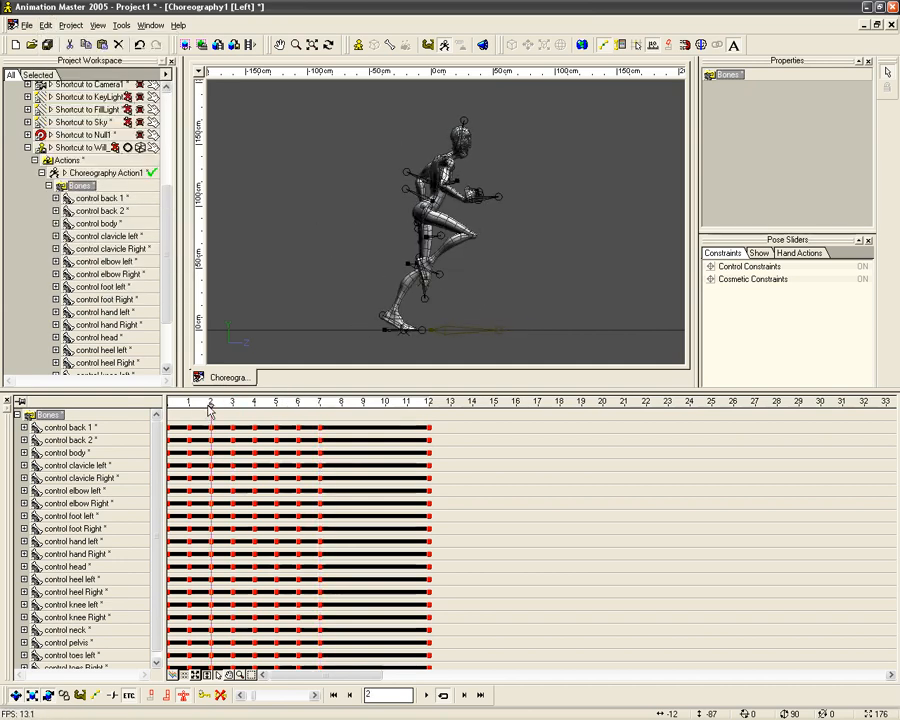
click(341, 412)
click(44, 25)
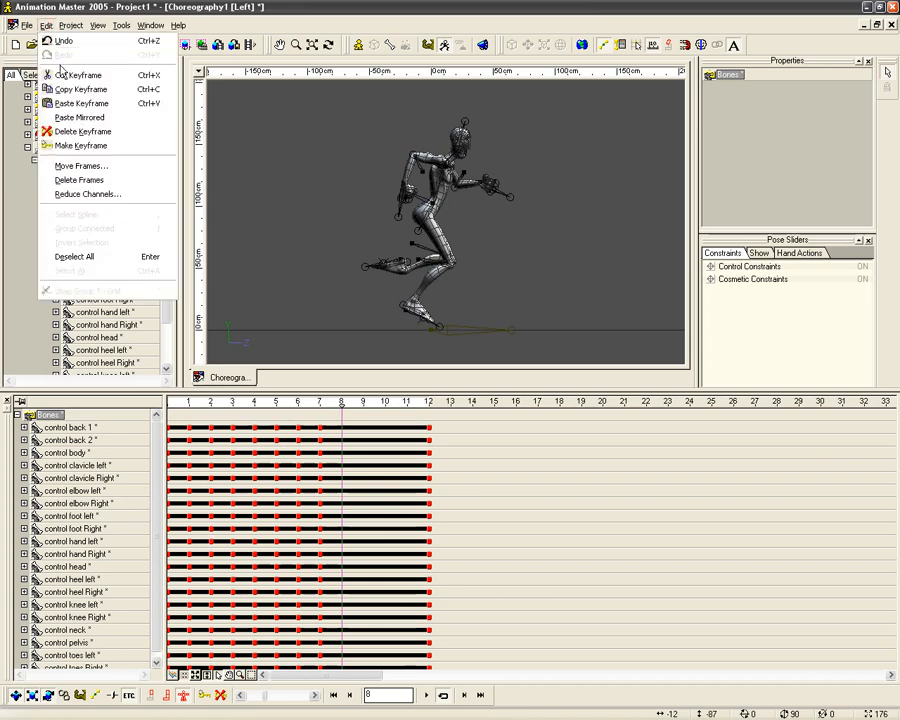
click(79, 117)
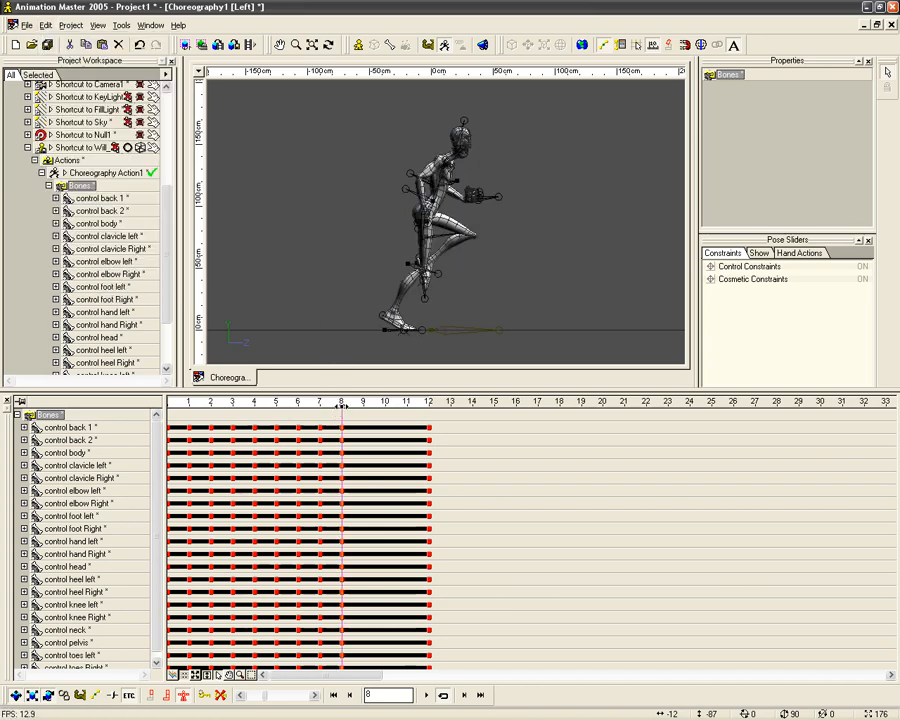
Copy the poses of frames 3 and 4 and paste them mirrored onto frames 9 and 10.
mouse_move(328, 406)
mouse_down()
mouse_move(228, 411)
mouse_move(363, 406)
mouse_up()
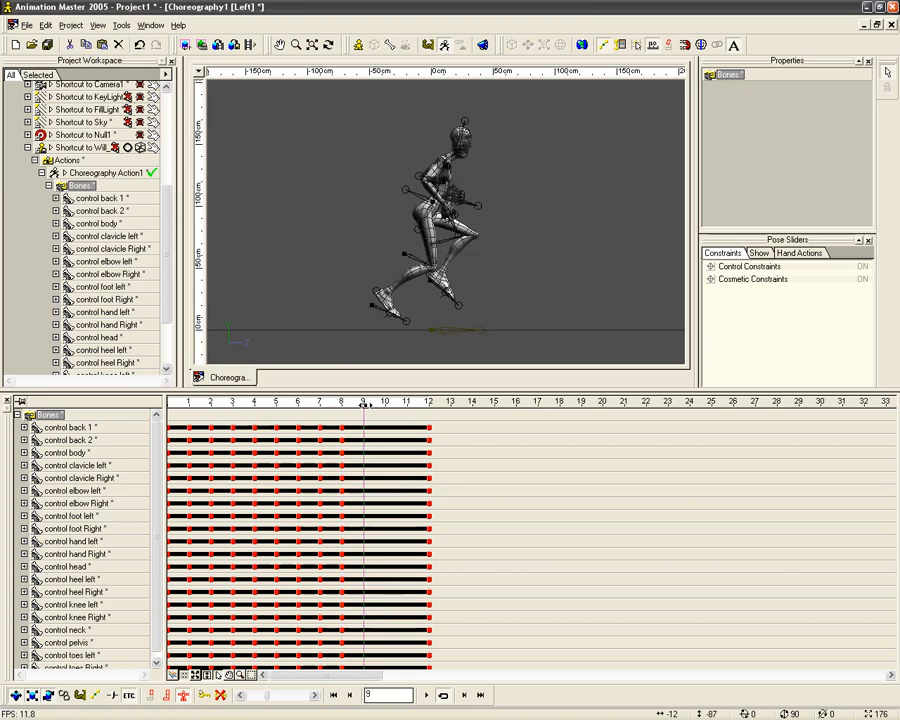
click(44, 25)
click(79, 117)
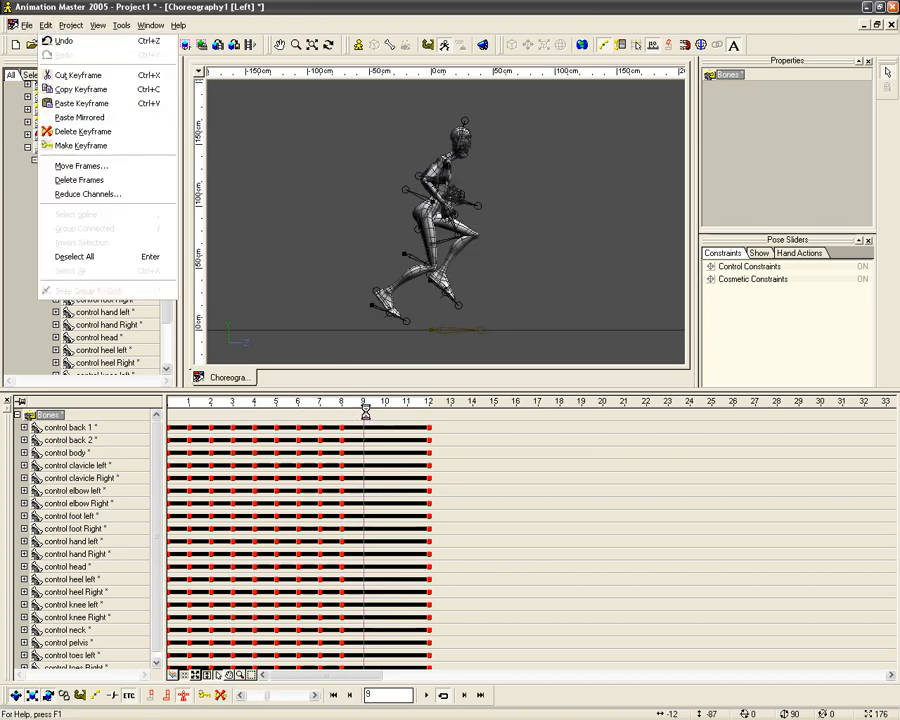
mouse_move(363, 404)
mouse_down()
mouse_move(385, 405)
mouse_move(247, 406)
mouse_move(385, 404)
mouse_up()
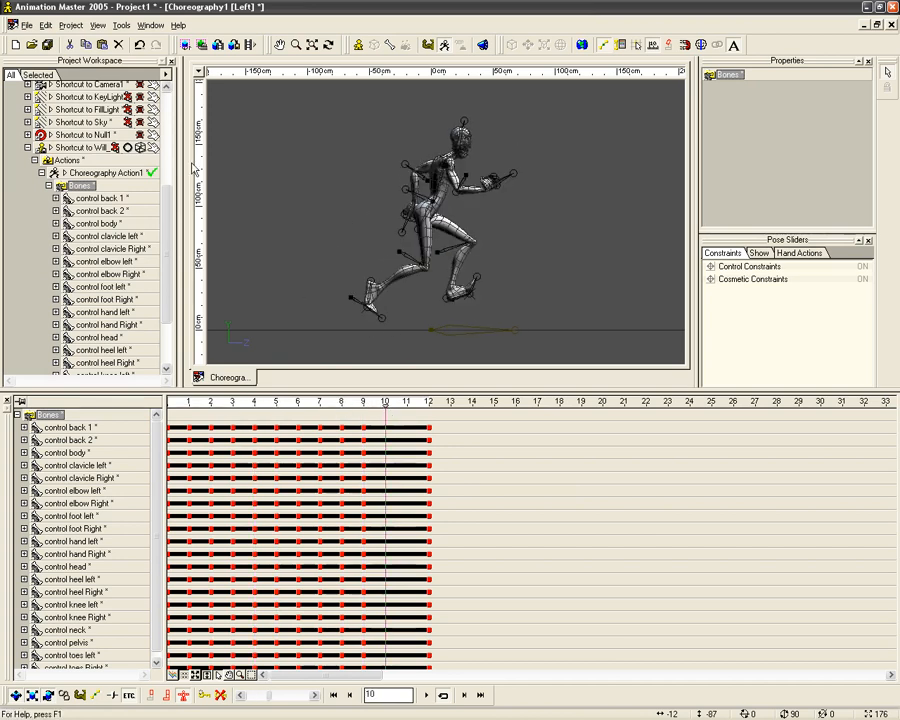
click(54, 26)
click(99, 148)
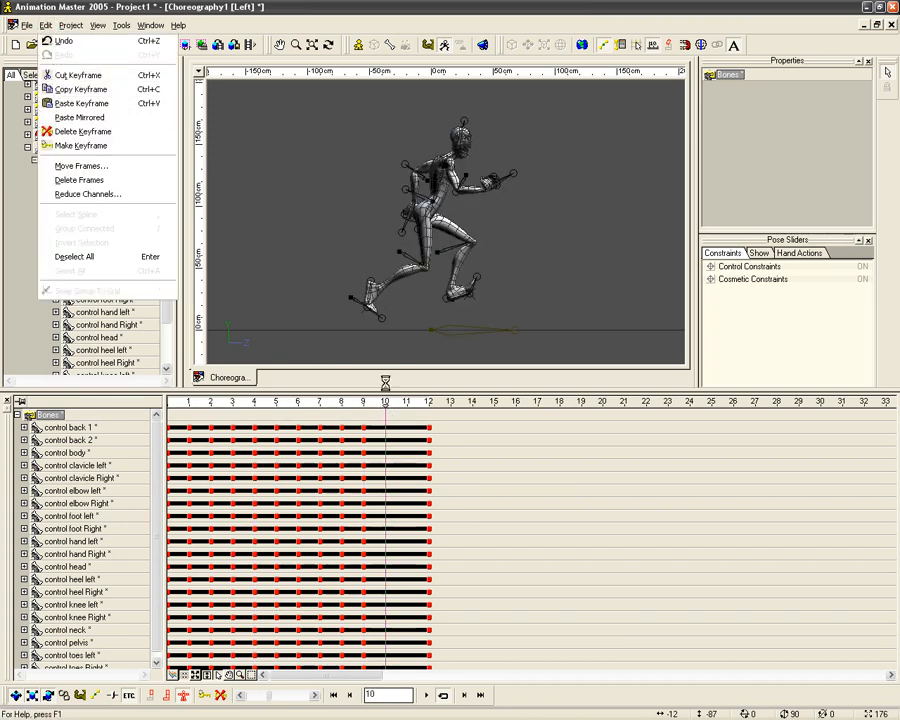
Copy the frame 5 pose and paste it mirrored onto frame 11.
click(254, 404)
drag(256, 409, 409, 406)
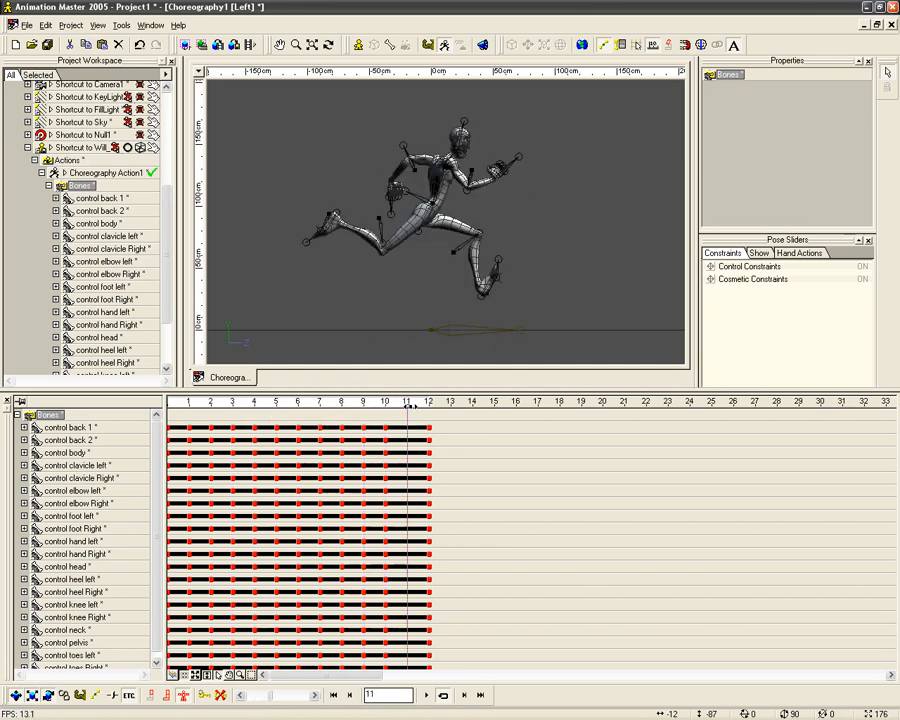
click(45, 26)
click(72, 117)
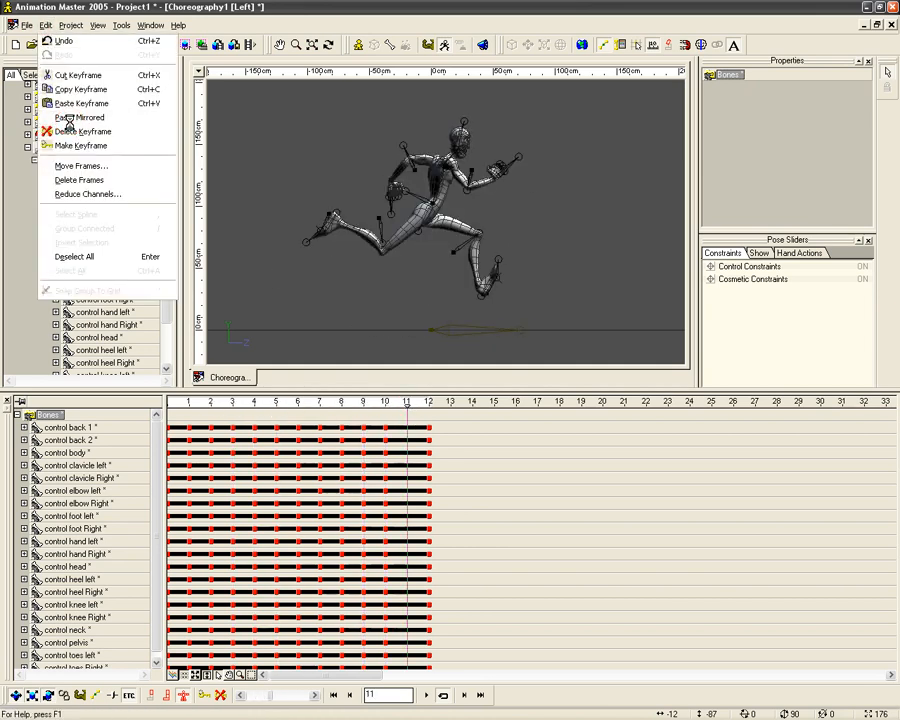
Move the right hand control to about X -1.6, Y 30.4, Z -41.8 cm at frame 5 and X -31.3, Y 23.0, Z -44.1 cm at frame 7.
mouse_move(409, 401)
mouse_down()
mouse_move(168, 411)
mouse_move(462, 411)
mouse_move(175, 412)
mouse_move(268, 427)
mouse_move(412, 426)
mouse_move(139, 434)
mouse_move(286, 451)
mouse_move(356, 444)
mouse_move(416, 405)
mouse_move(153, 453)
mouse_move(400, 468)
mouse_move(176, 469)
mouse_up()
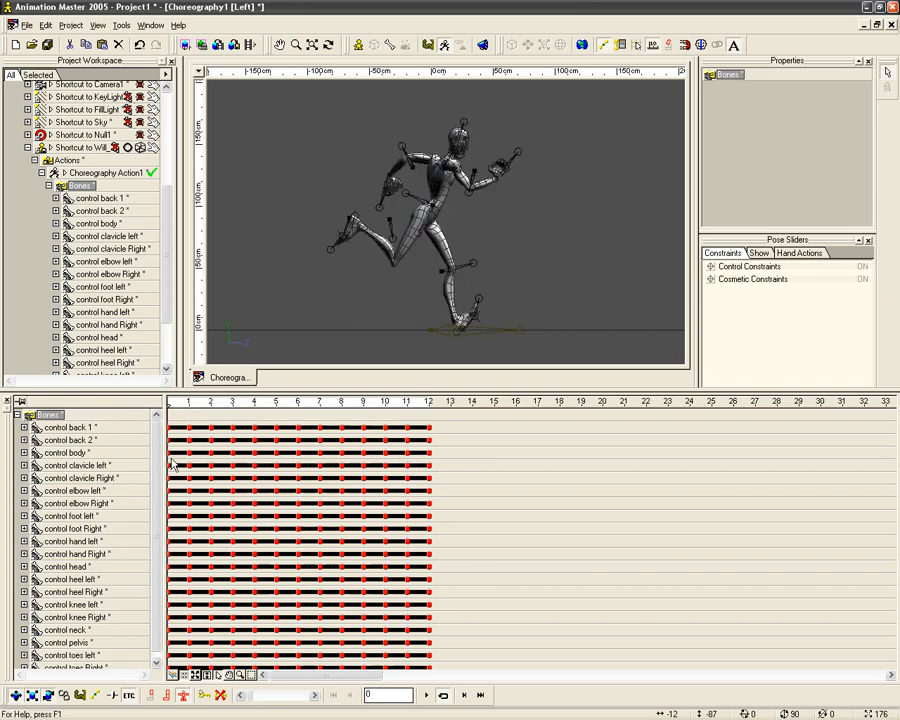
mouse_move(198, 420)
mouse_down()
mouse_move(184, 404)
mouse_move(403, 404)
mouse_move(150, 410)
mouse_move(281, 420)
mouse_move(147, 426)
mouse_move(406, 426)
mouse_move(204, 428)
mouse_move(382, 434)
mouse_move(237, 436)
mouse_move(297, 435)
mouse_move(258, 437)
mouse_up()
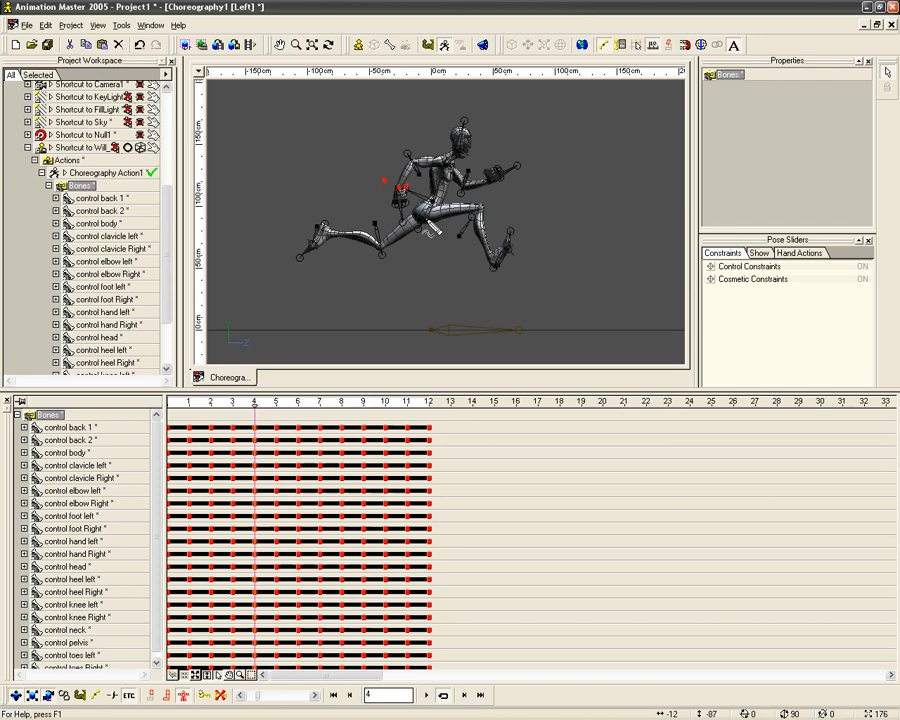
mouse_move(271, 404)
mouse_down()
mouse_move(291, 404)
mouse_move(224, 414)
mouse_move(282, 414)
mouse_move(130, 419)
mouse_move(320, 427)
mouse_move(279, 427)
mouse_up()
click(385, 187)
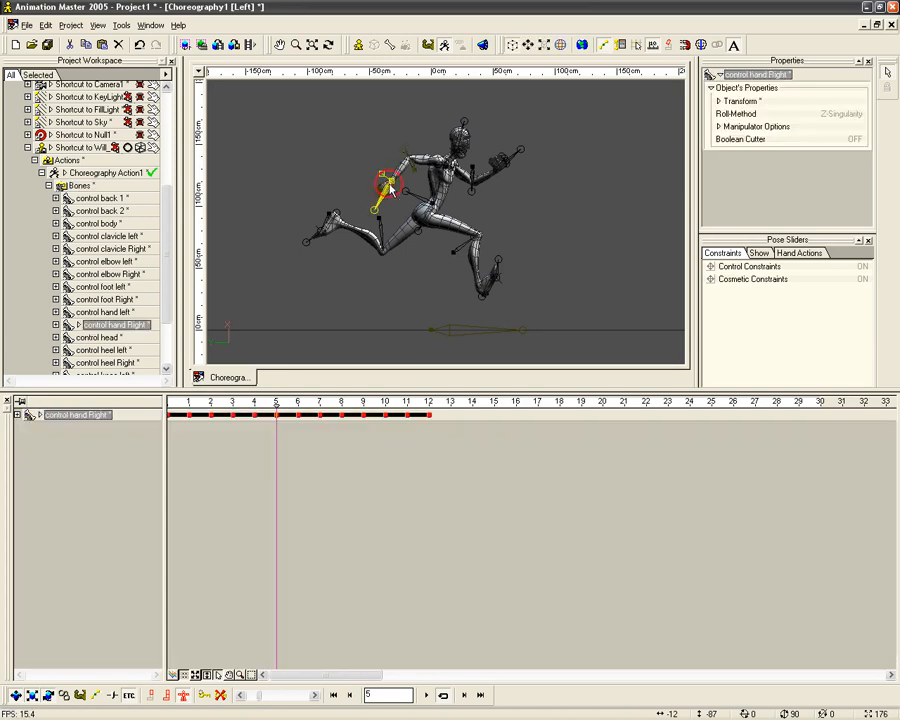
mouse_move(405, 194)
mouse_down()
mouse_move(394, 191)
mouse_move(404, 172)
mouse_up()
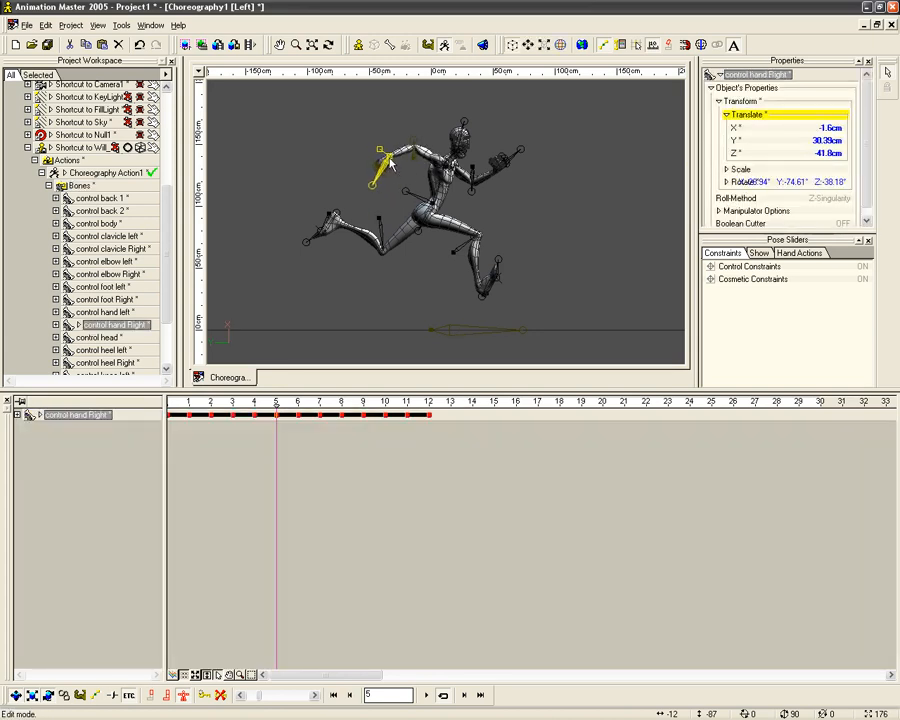
drag(282, 413, 319, 402)
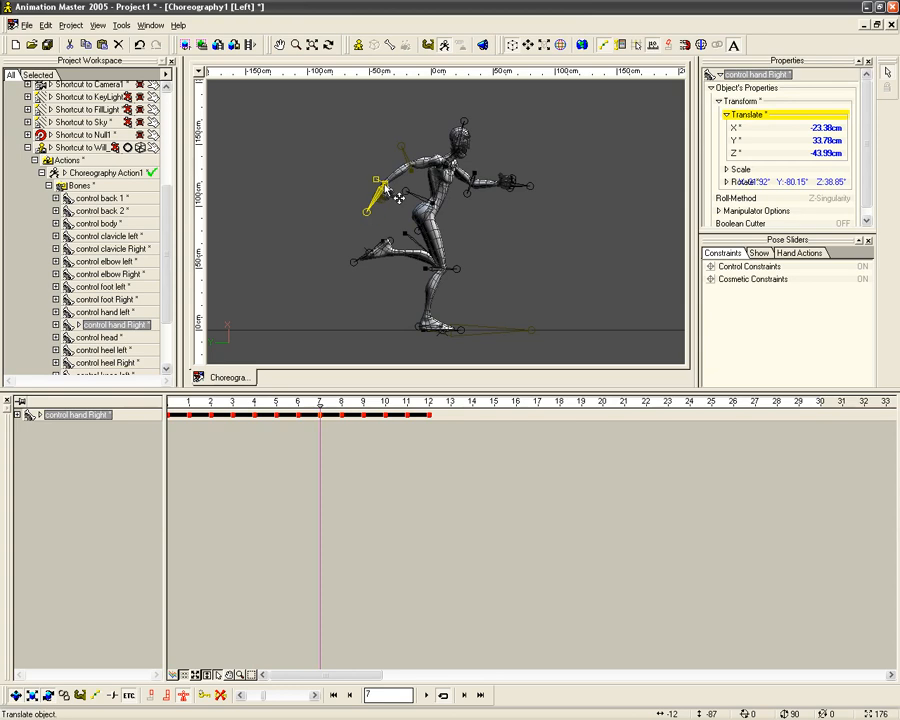
drag(401, 197, 411, 205)
Copy the frame 7 pose and paste it mirrored onto frame 1 for the whole choreography.
drag(319, 403, 186, 407)
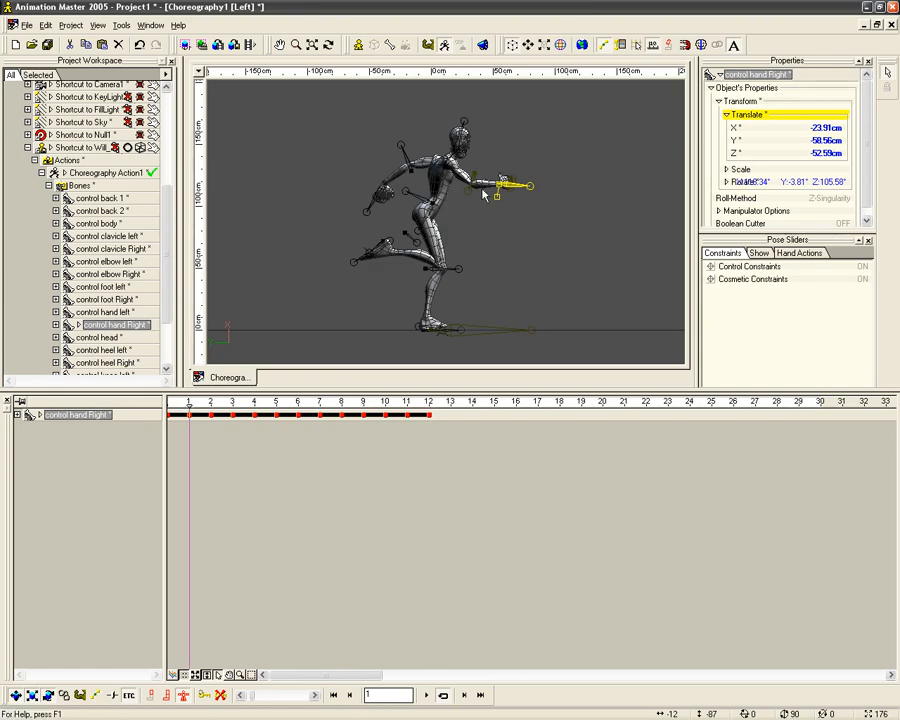
click(325, 403)
drag(316, 404, 189, 404)
click(311, 289)
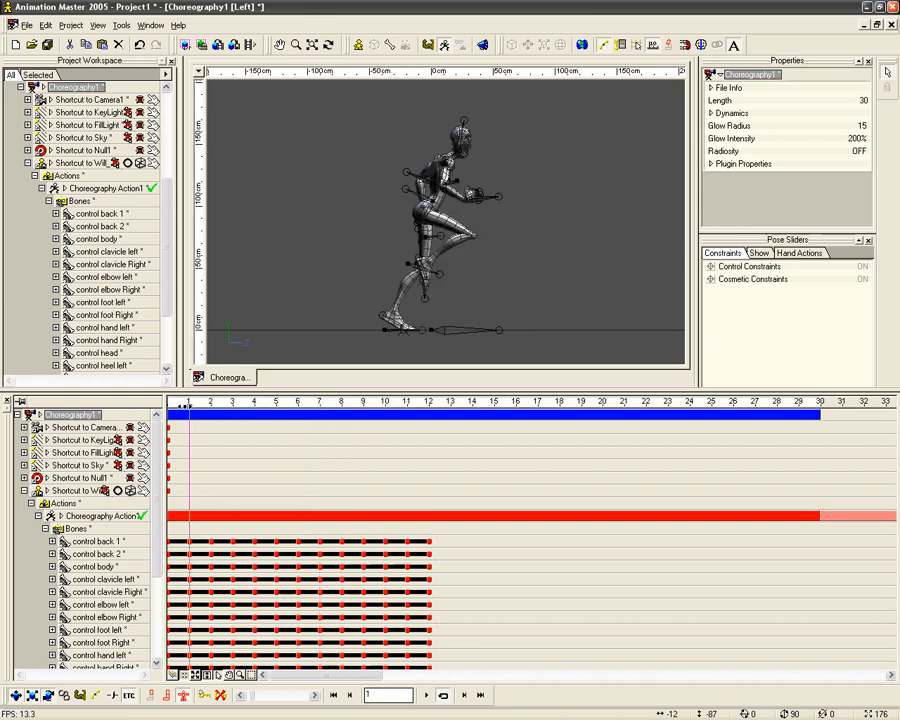
click(45, 25)
click(70, 117)
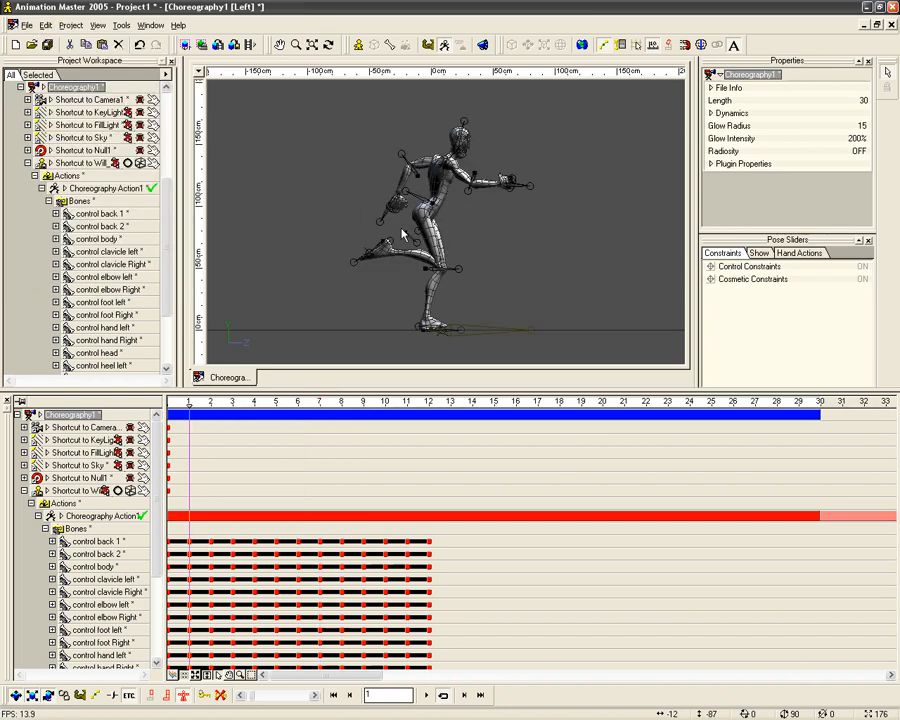
Paste the adjusted frame 5 pose mirrored onto frame 11.
drag(189, 402, 385, 408)
click(45, 25)
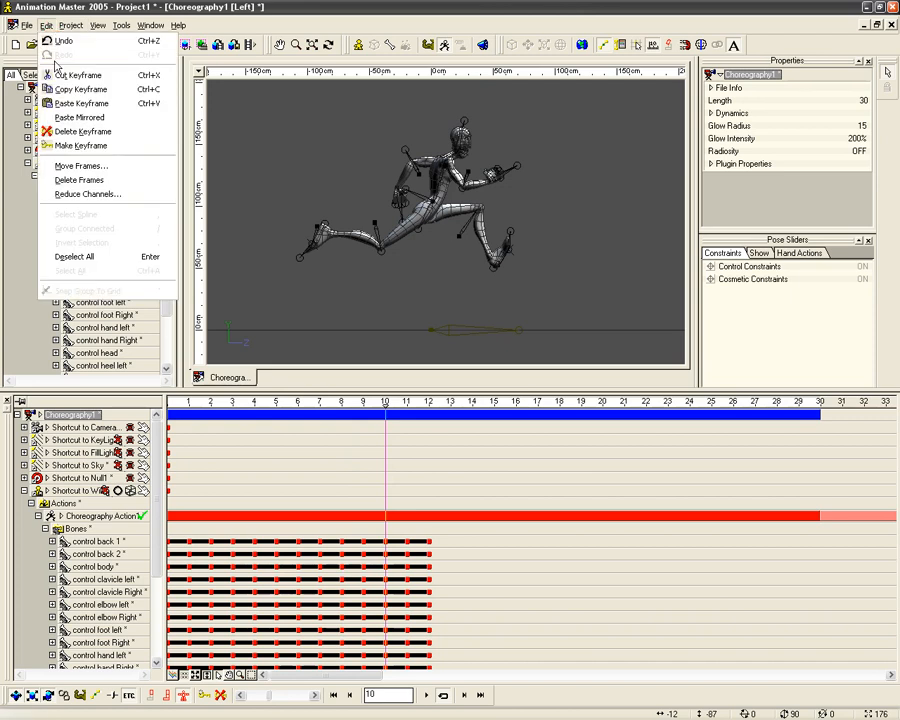
drag(386, 405, 408, 412)
click(45, 25)
click(74, 118)
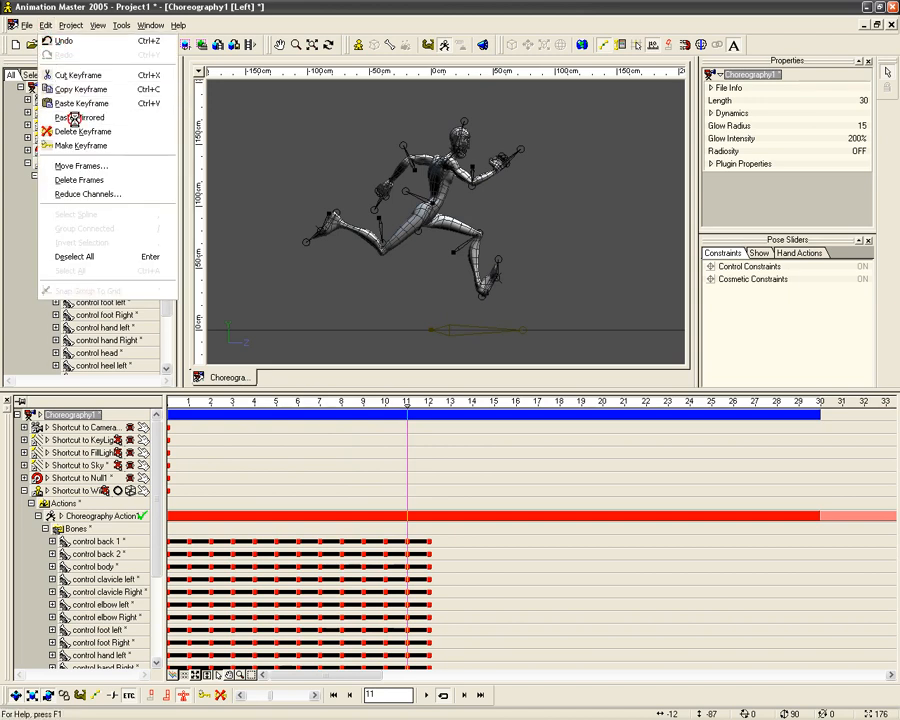
Scrub through the run and reposition the right hand control at frame 5 to about X -8.4, Y 36.1, Z -41.7 cm.
drag(408, 404, 438, 456)
drag(427, 455, 276, 462)
click(383, 168)
drag(400, 166, 406, 179)
mouse_move(280, 401)
mouse_down()
mouse_move(294, 401)
mouse_move(249, 401)
mouse_move(316, 401)
mouse_move(250, 401)
mouse_move(270, 401)
mouse_up()
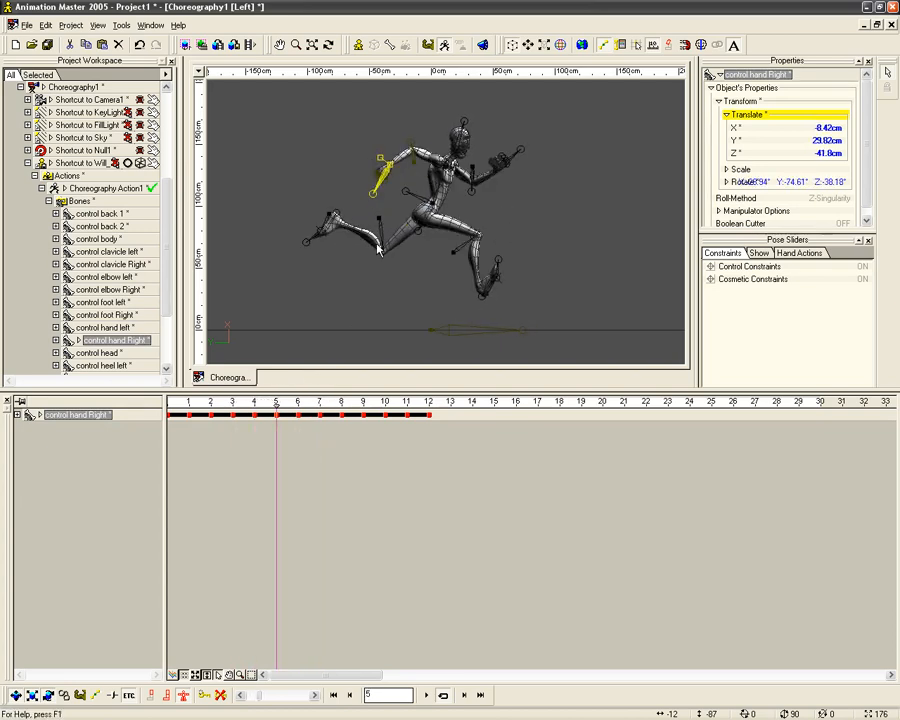
drag(406, 184, 398, 178)
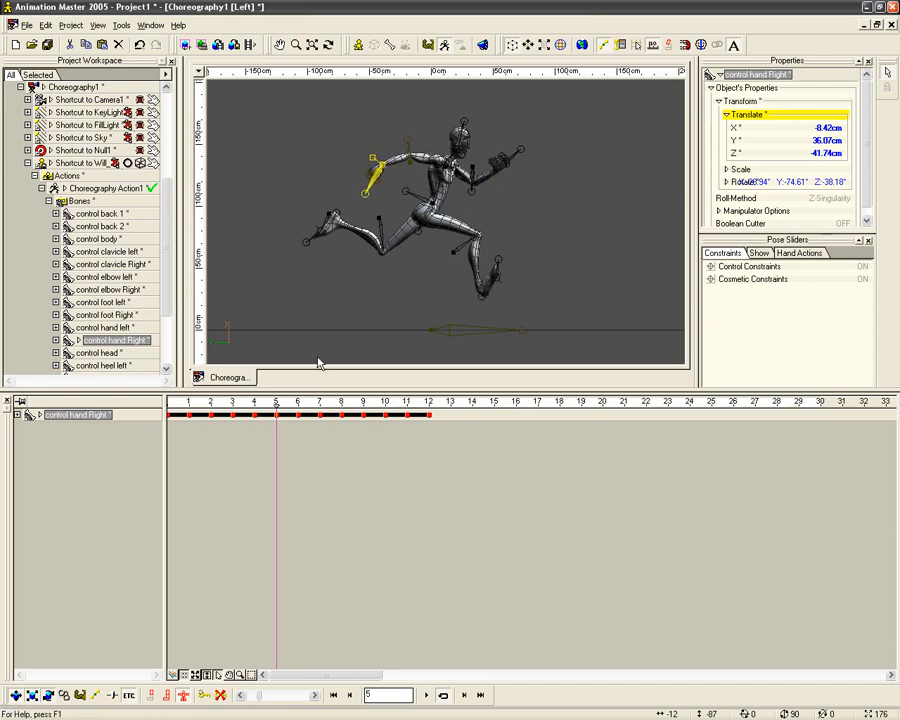
At frame 7, lower the right hand control to about X -35.9, Y 17.9, Z -44.2 cm and rotate it to about -16°, -82°, 26°.
mouse_move(272, 401)
mouse_down()
mouse_move(255, 401)
mouse_move(336, 403)
mouse_move(314, 403)
mouse_up()
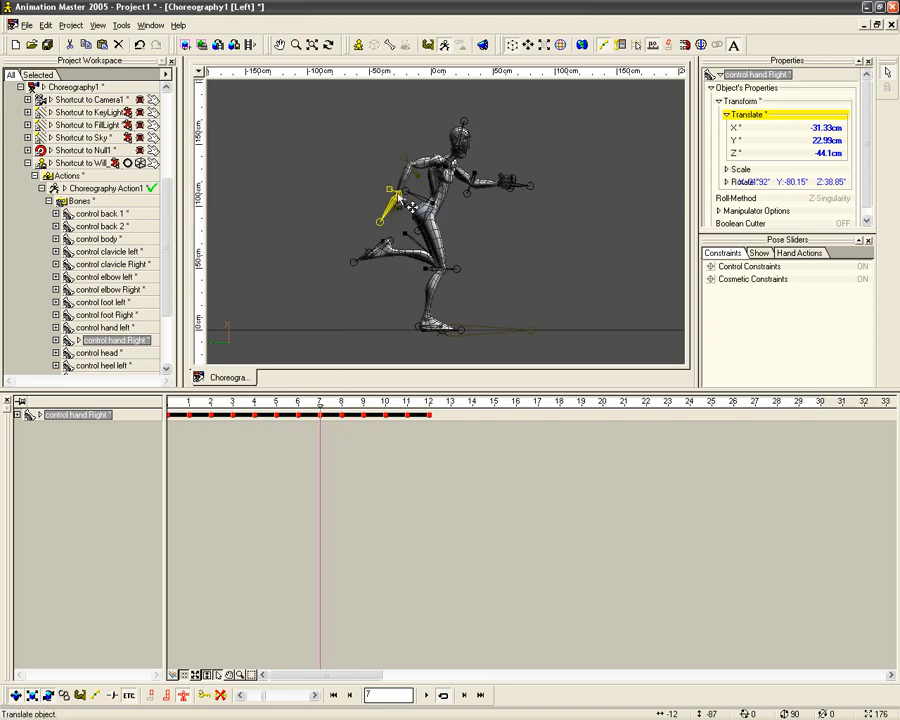
drag(401, 200, 400, 238)
key(r)
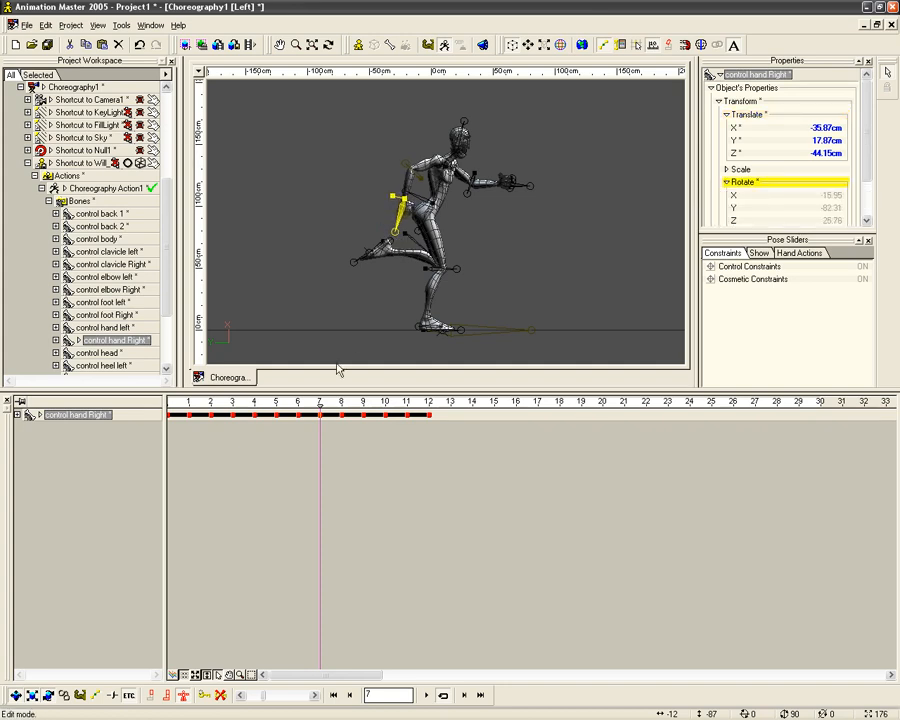
Update frame 11 with a mirrored copy of the refined frame 5 pose.
mouse_move(318, 403)
mouse_down()
mouse_move(192, 403)
mouse_move(407, 403)
mouse_up()
click(346, 240)
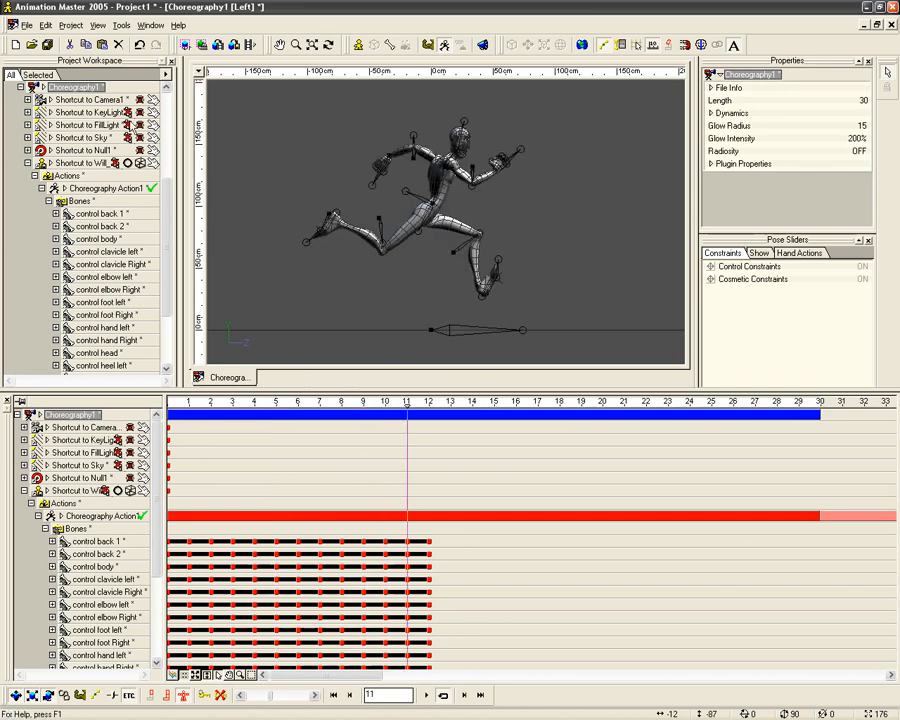
click(46, 25)
Update frame 1 with a mirrored copy of the refined frame 7 pose.
drag(406, 405, 190, 404)
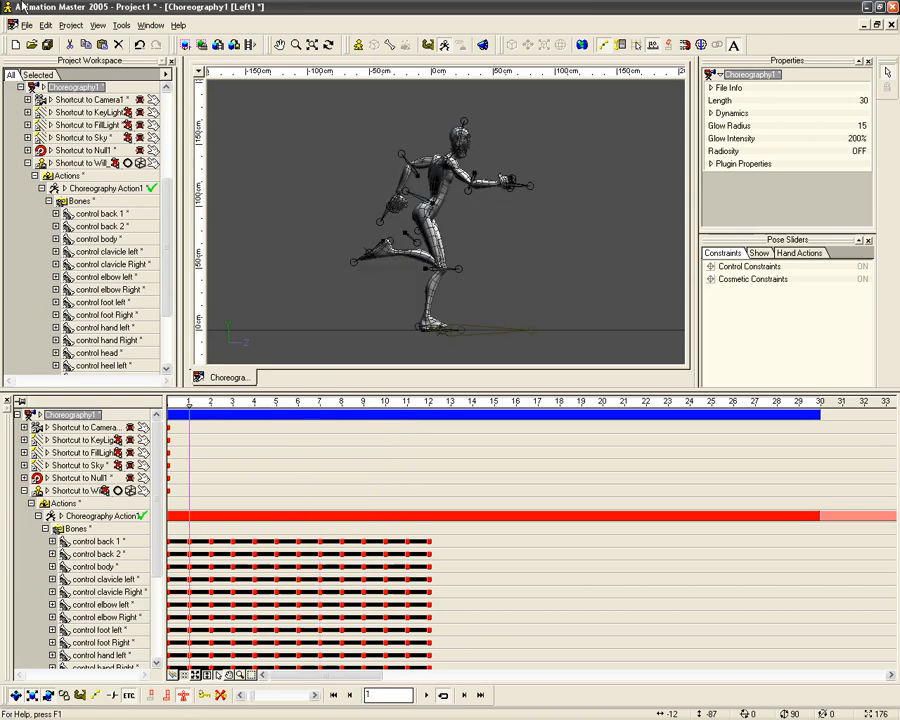
click(45, 25)
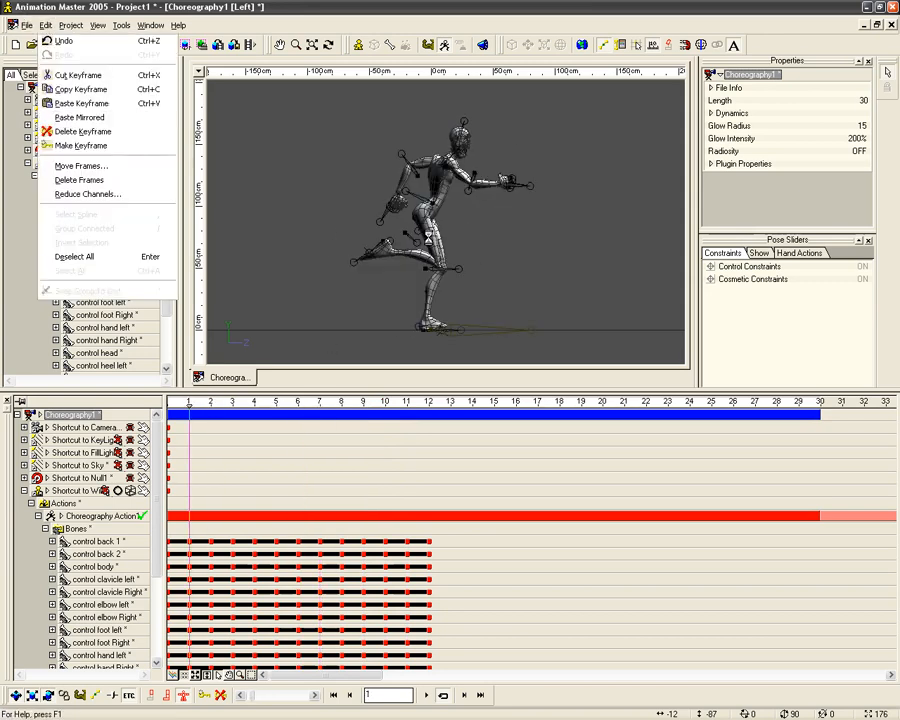
click(308, 228)
Return to frame 0 and view the whole character from the top.
mouse_move(190, 404)
mouse_down()
mouse_move(428, 404)
mouse_move(172, 432)
mouse_up()
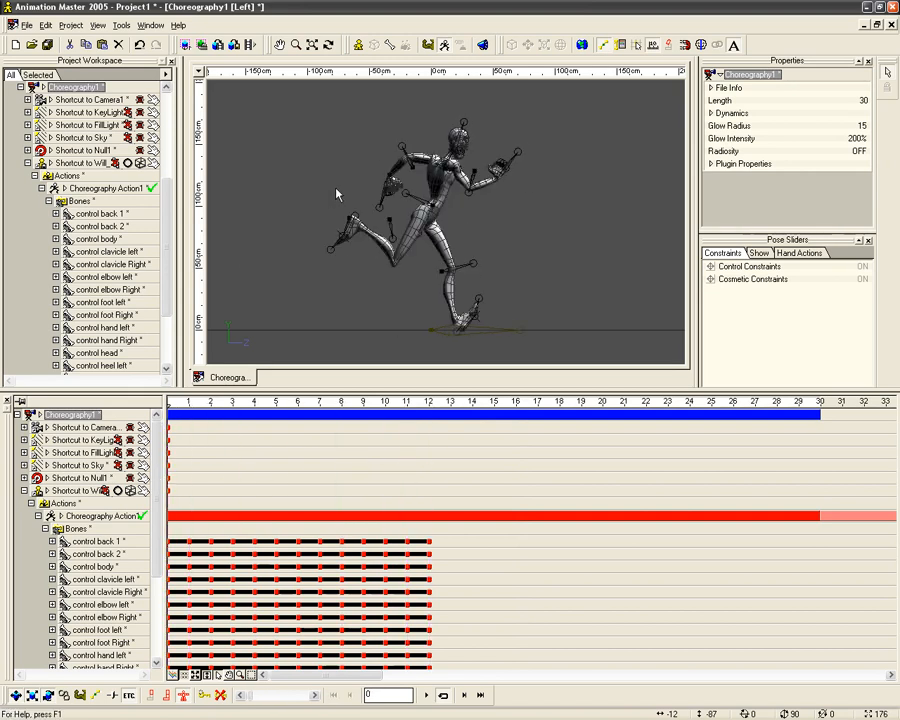
key(5)
scroll(474, 258, down, 3)
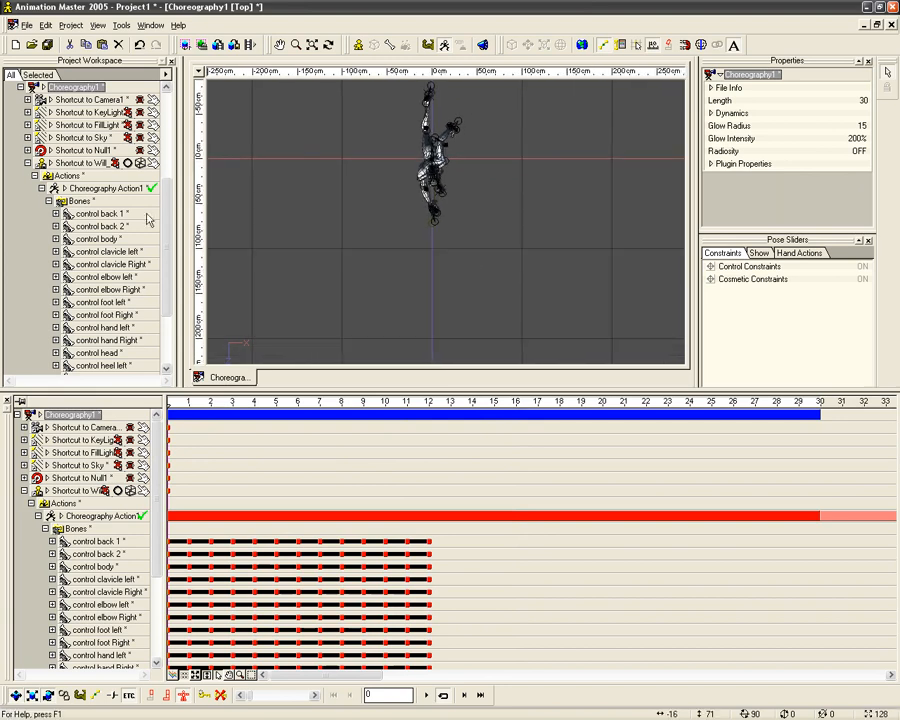
Show Camera1 in the choreography and move it to about X 348, Z 478 cm, turned about -144° toward the character.
scroll(160, 170, up, 3)
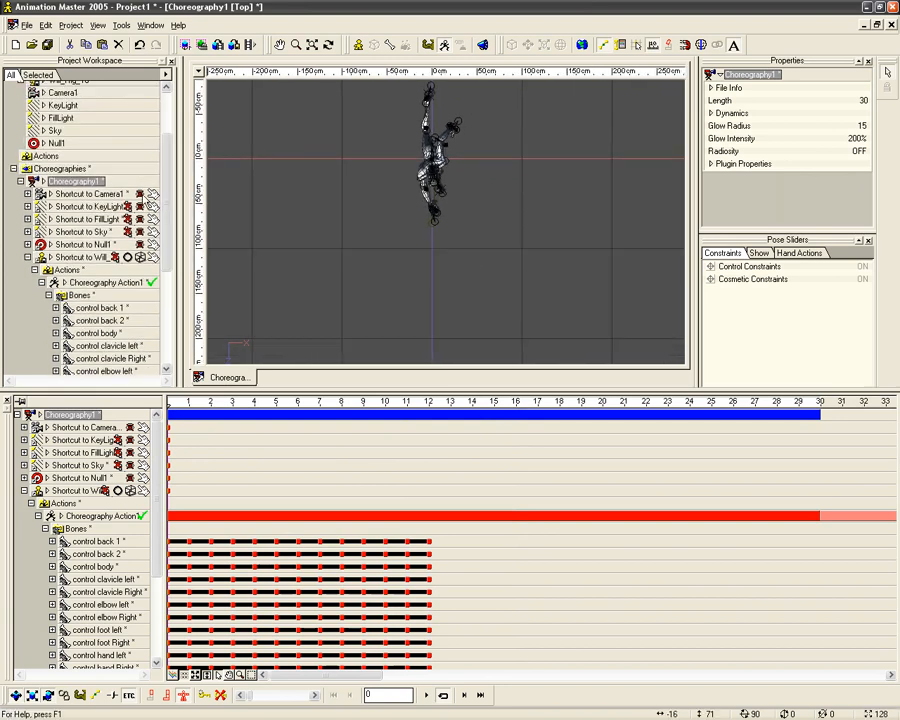
click(140, 193)
scroll(447, 259, down, 2)
scroll(450, 262, down, 3)
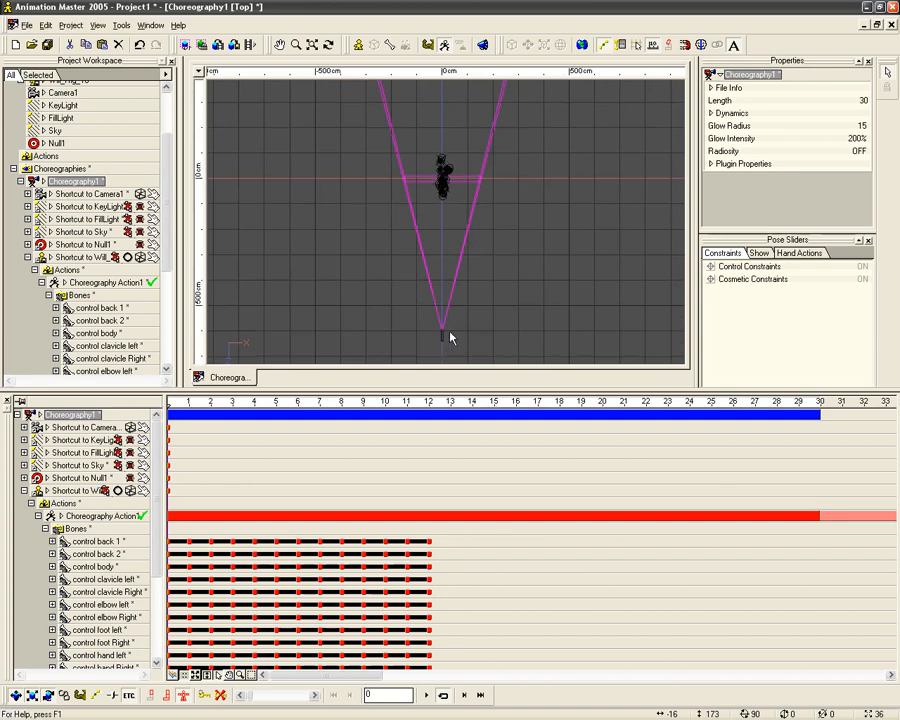
click(442, 338)
drag(444, 338, 445, 183)
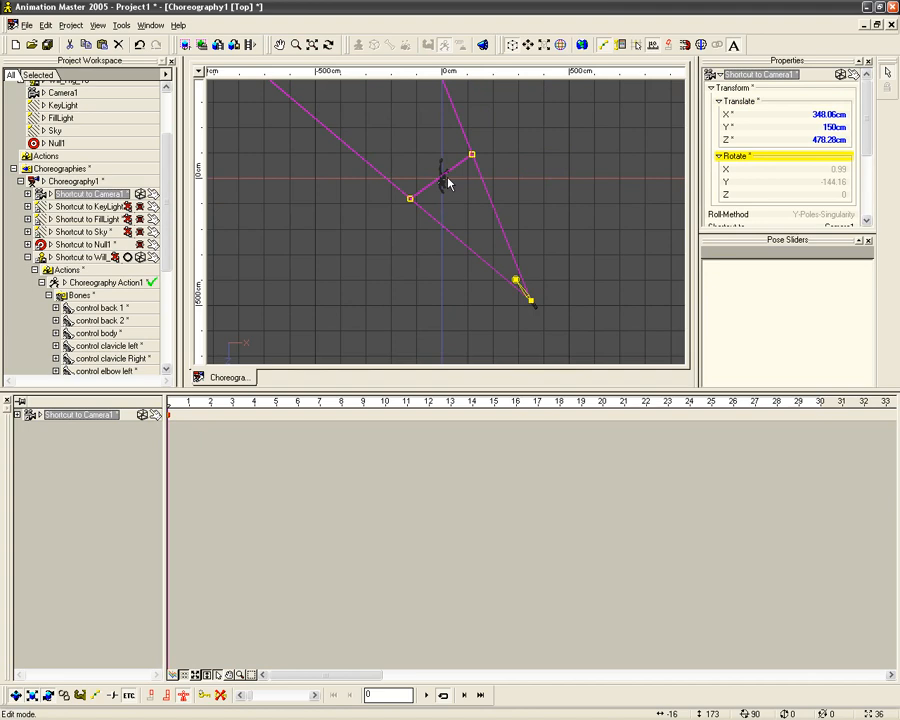
Look through Camera1, aim it to about X 6°, Y -143.5° to frame the full figure, and scrub through the run.
key(0)
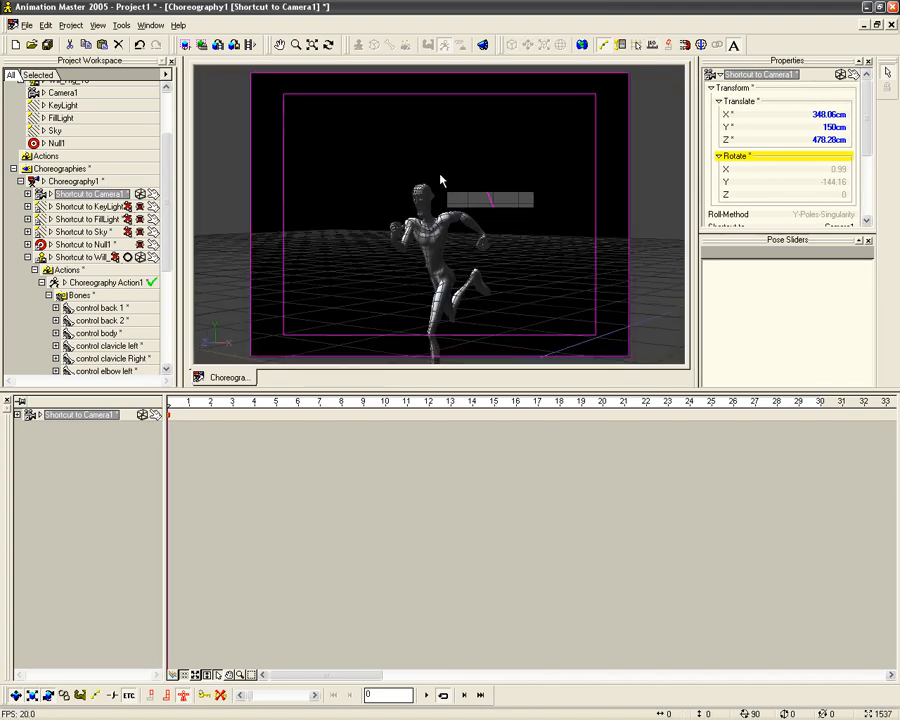
drag(440, 180, 434, 197)
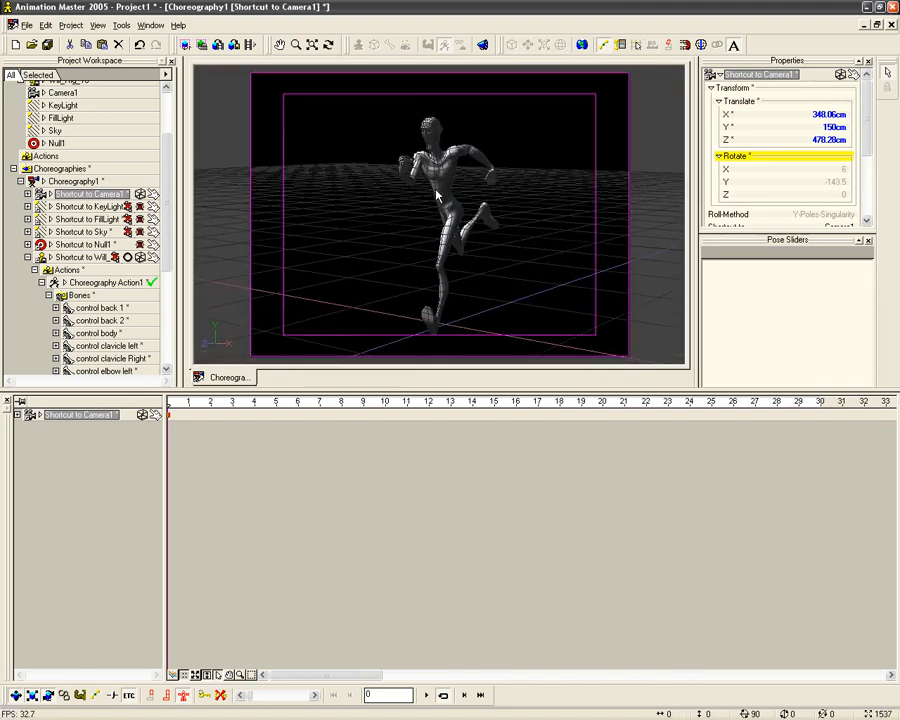
mouse_move(167, 407)
mouse_down()
mouse_move(518, 407)
mouse_move(170, 405)
mouse_move(300, 393)
mouse_move(496, 393)
mouse_move(151, 390)
mouse_up()
Reposition Camera1 to about X -338, Y 139, Z 419 cm, aimed at the character, and review the run through it.
key(5)
click(531, 302)
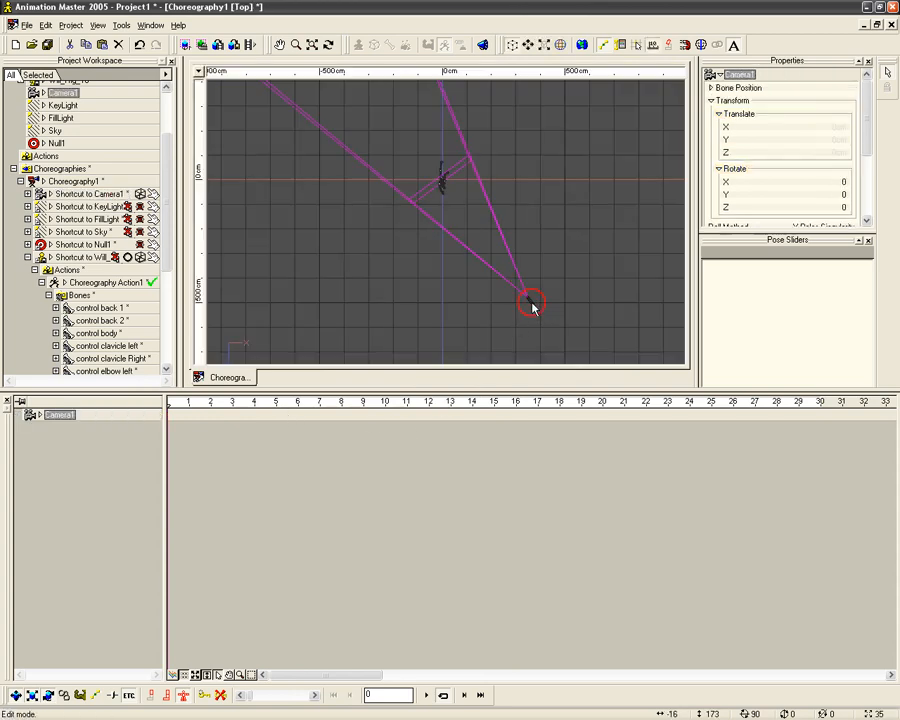
drag(532, 307, 462, 195)
key(0)
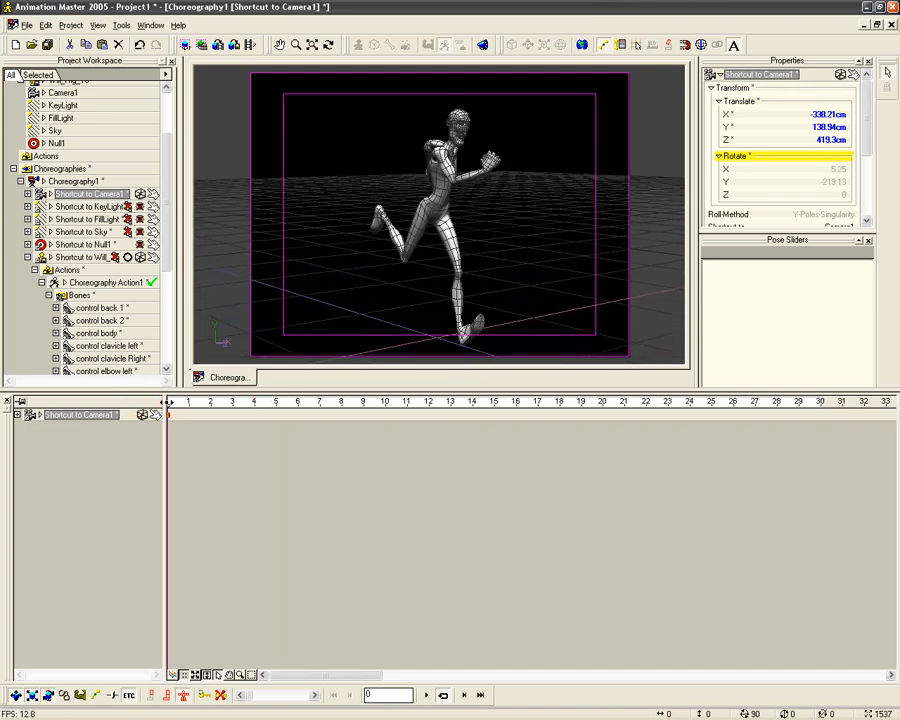
key(Escape)
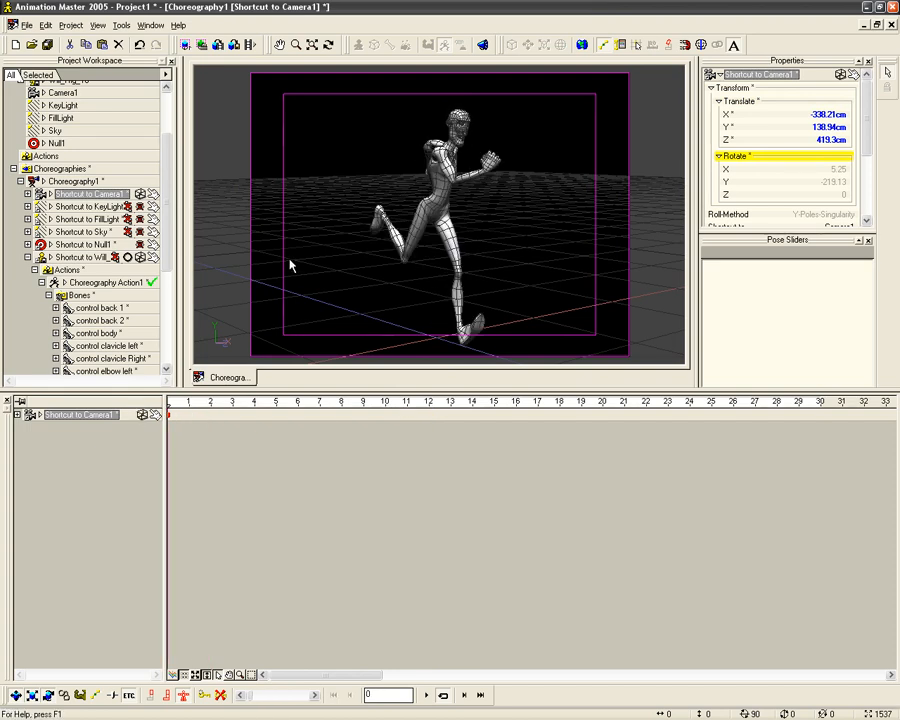